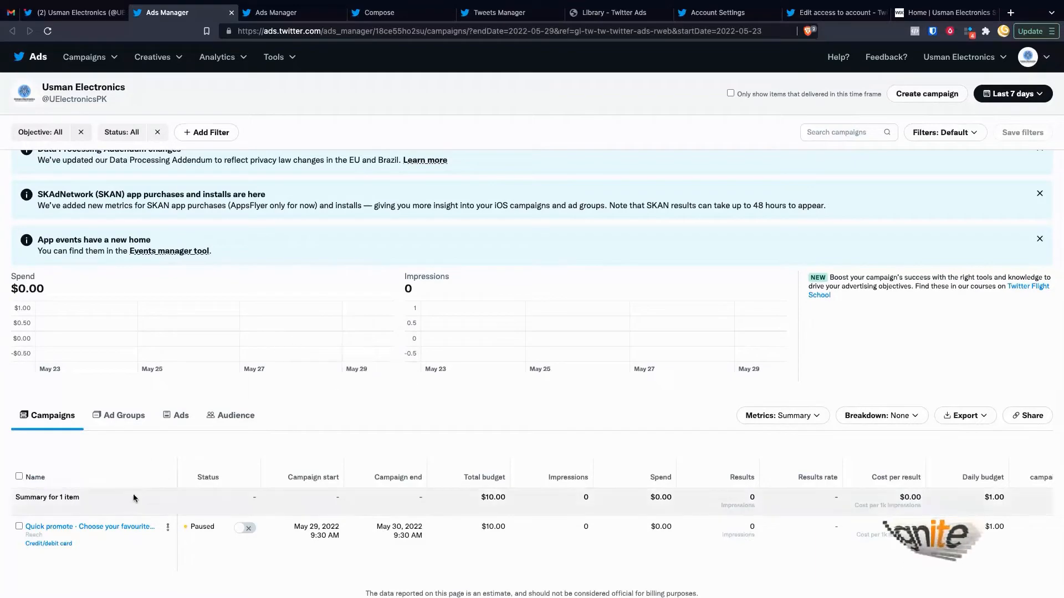
mouse_move(308, 371)
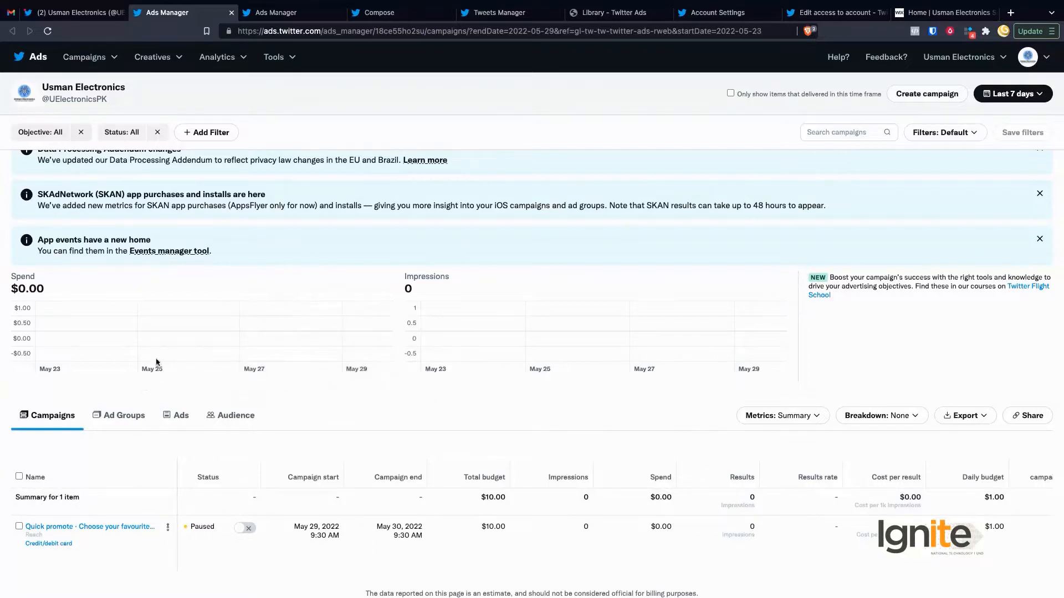
scroll(314, 286, up, 1)
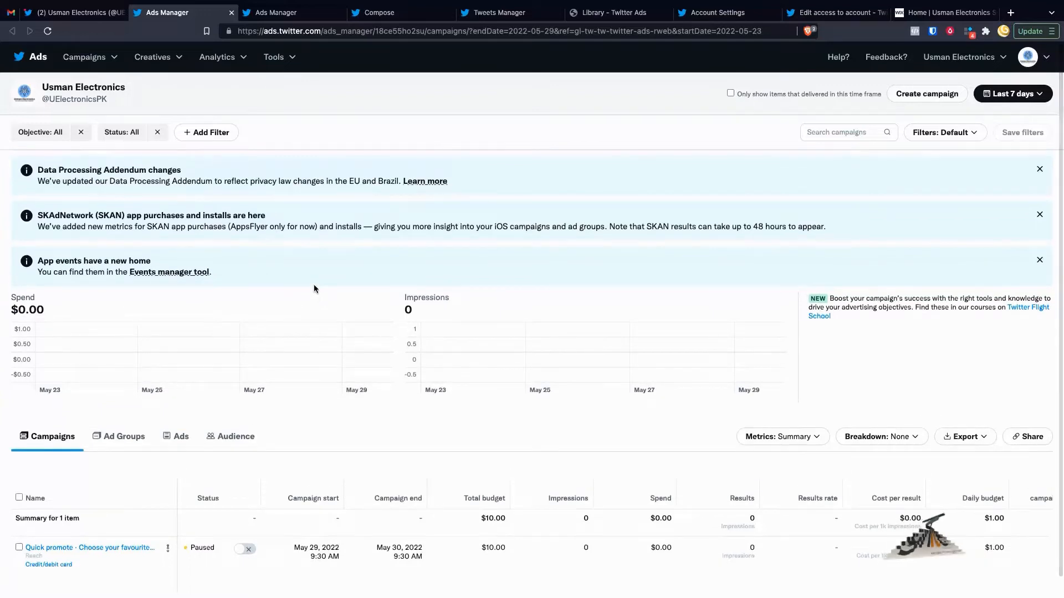
scroll(235, 411, down, 1)
scroll(125, 514, up, 5)
mouse_move(226, 489)
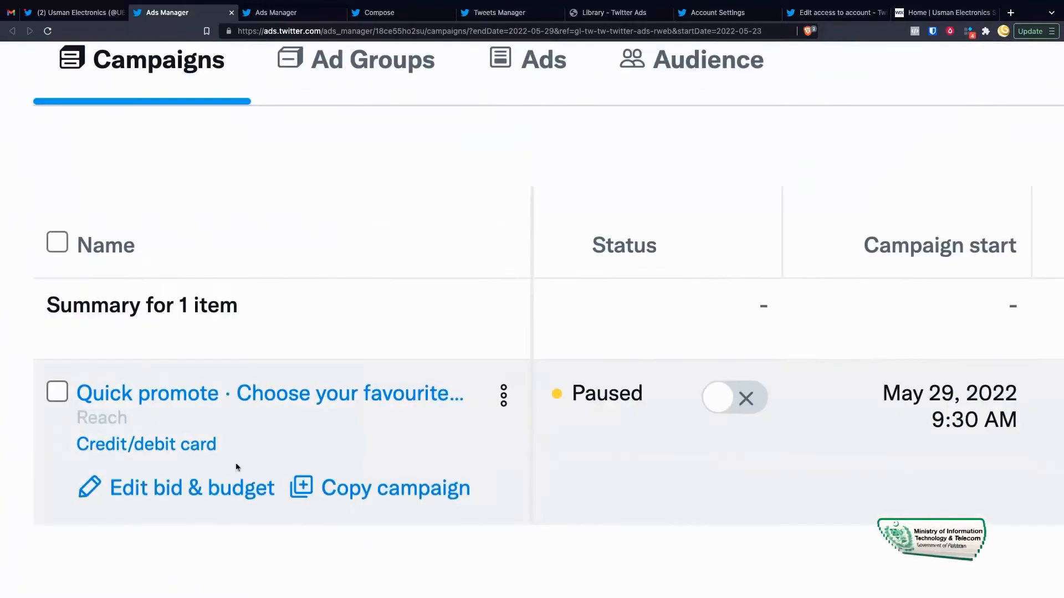
scroll(324, 420, right, 2)
scroll(325, 420, left, 2)
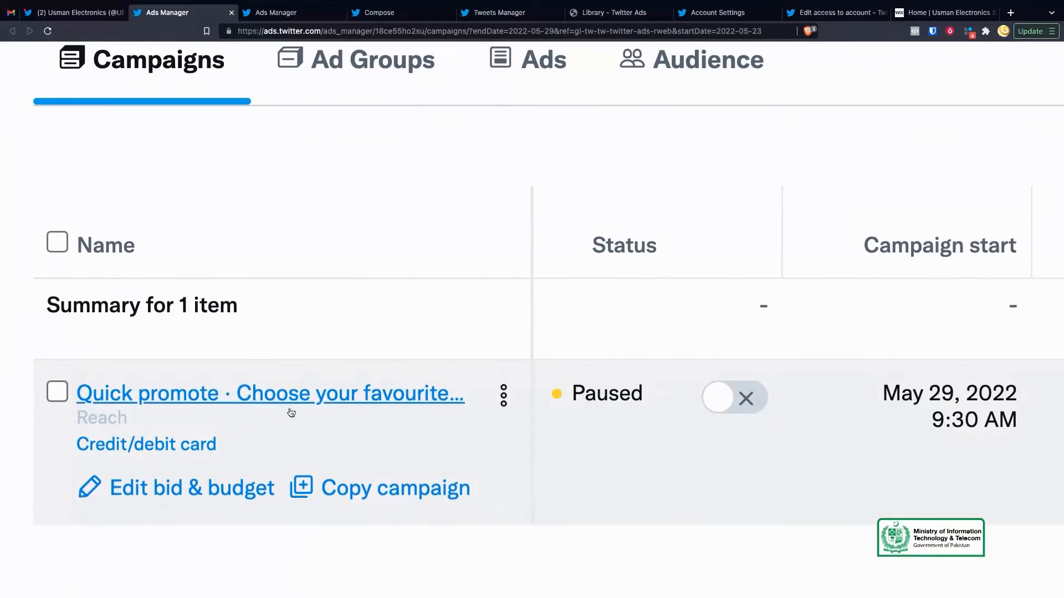
scroll(388, 413, right, 10)
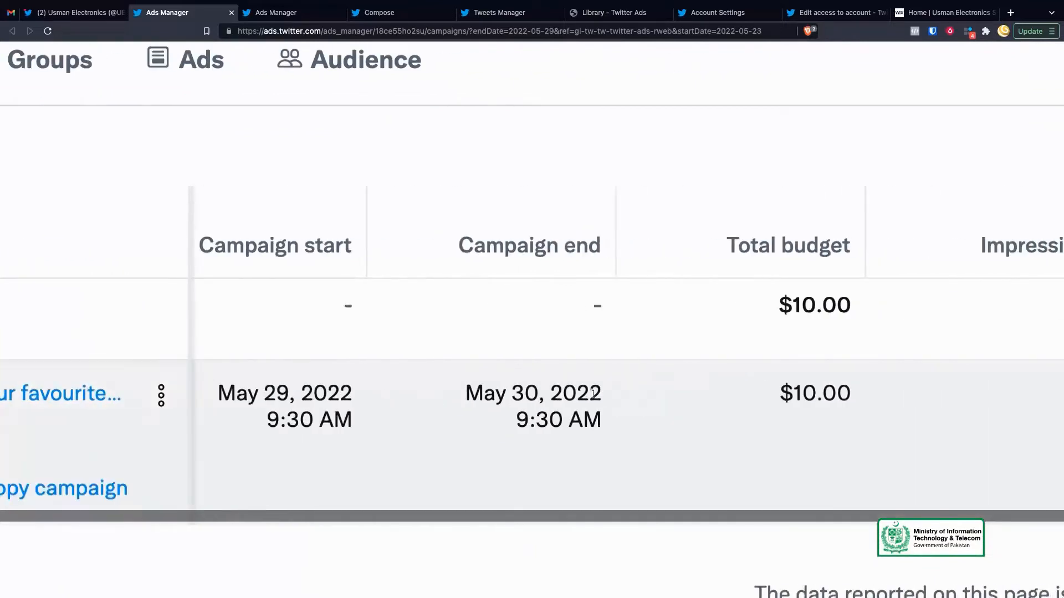
scroll(574, 399, left, 5)
scroll(329, 410, down, 5)
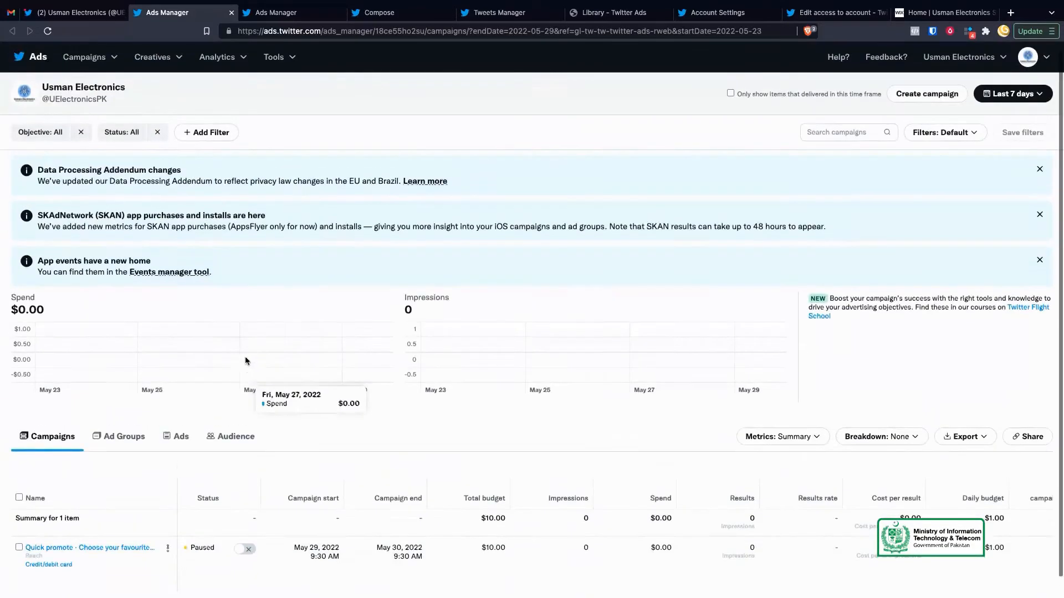
scroll(316, 376, down, 1)
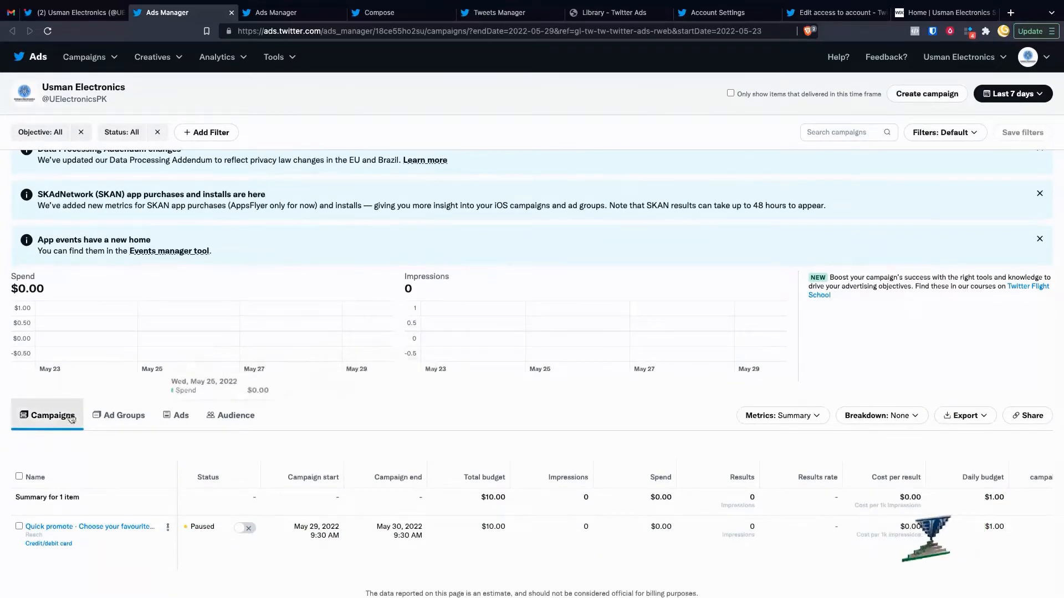
click(117, 416)
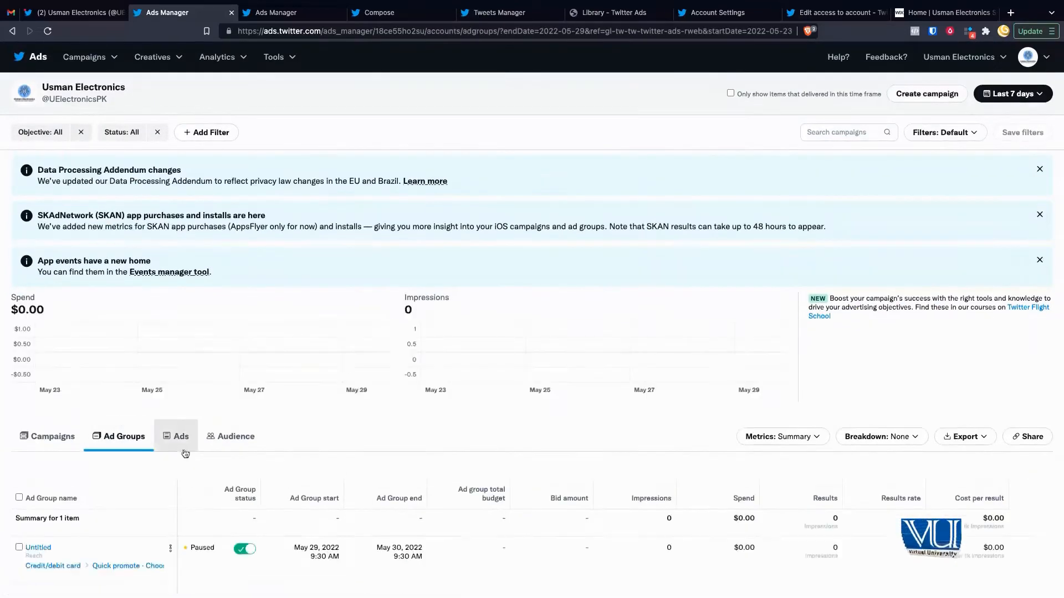
click(181, 438)
click(237, 439)
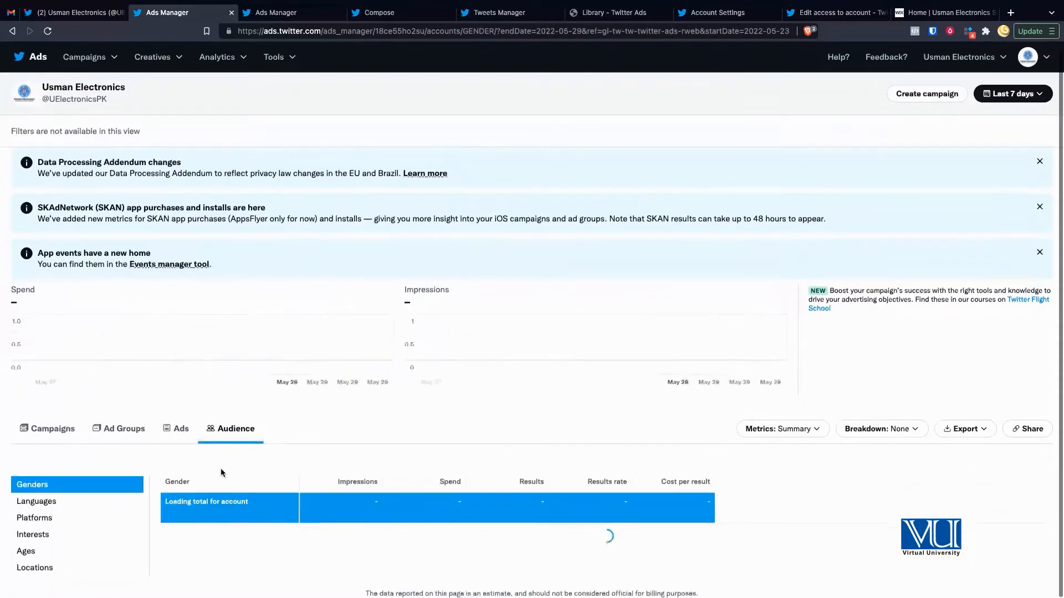
click(45, 438)
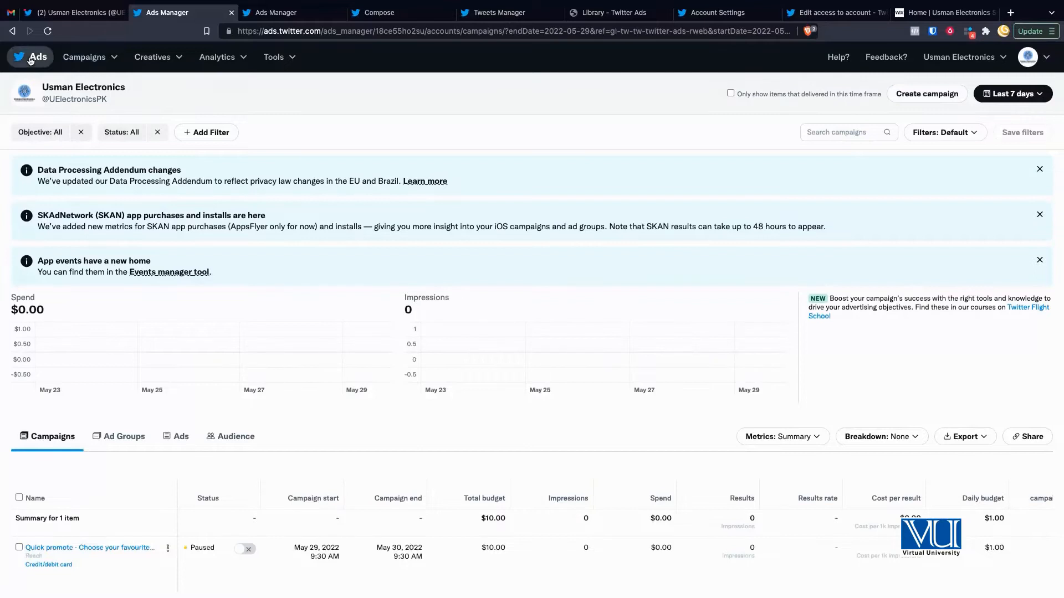
Step: Start a new ad Tweet from Creatives > Tweet composer, which opens in a new tab
scroll(74, 68, up, 5)
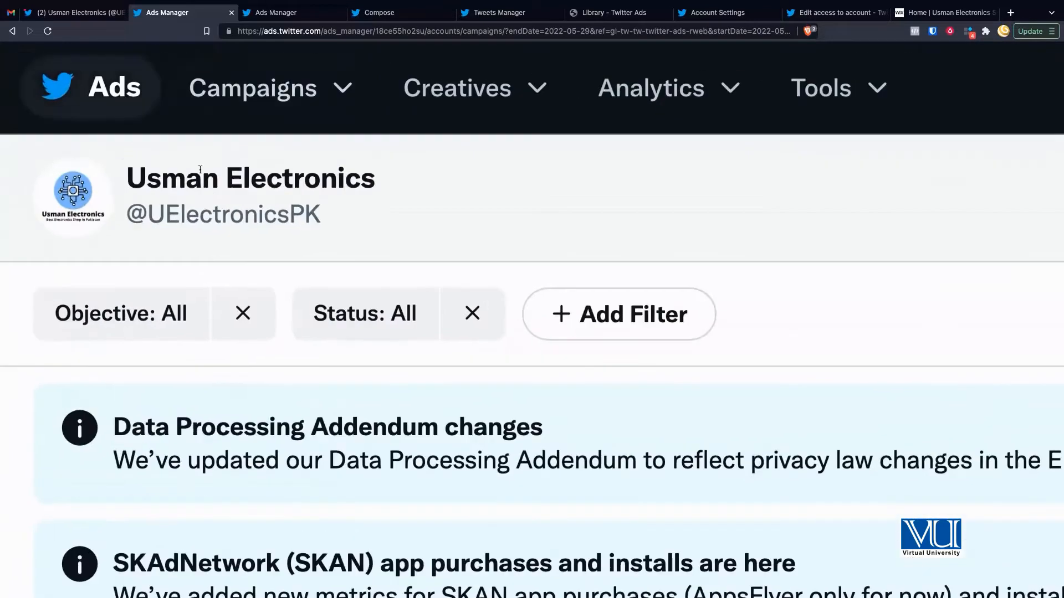
triple_click(133, 179)
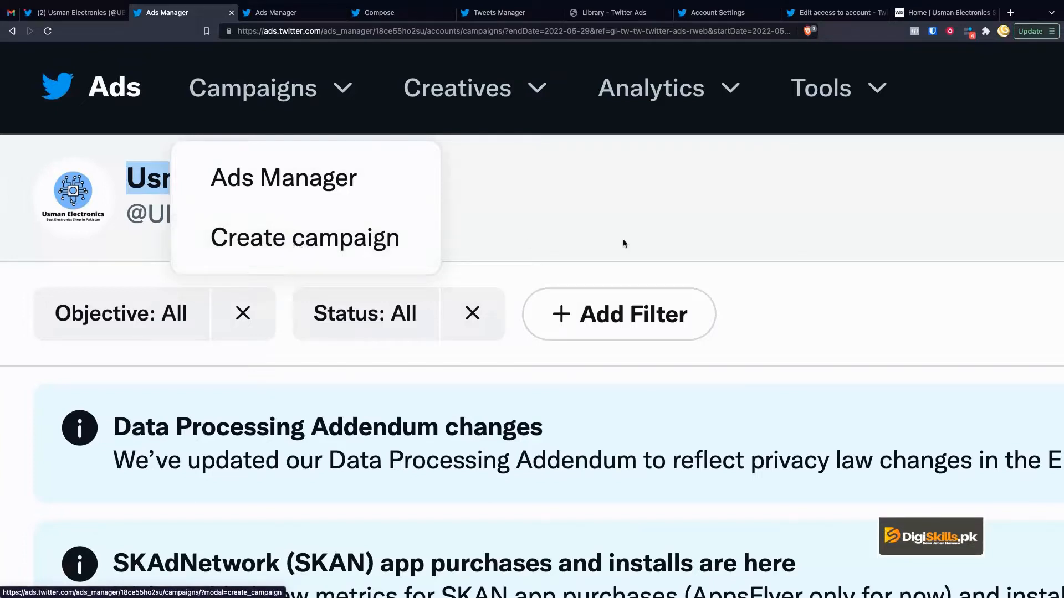
click(708, 239)
scroll(769, 245, right, 15)
scroll(770, 248, left, 15)
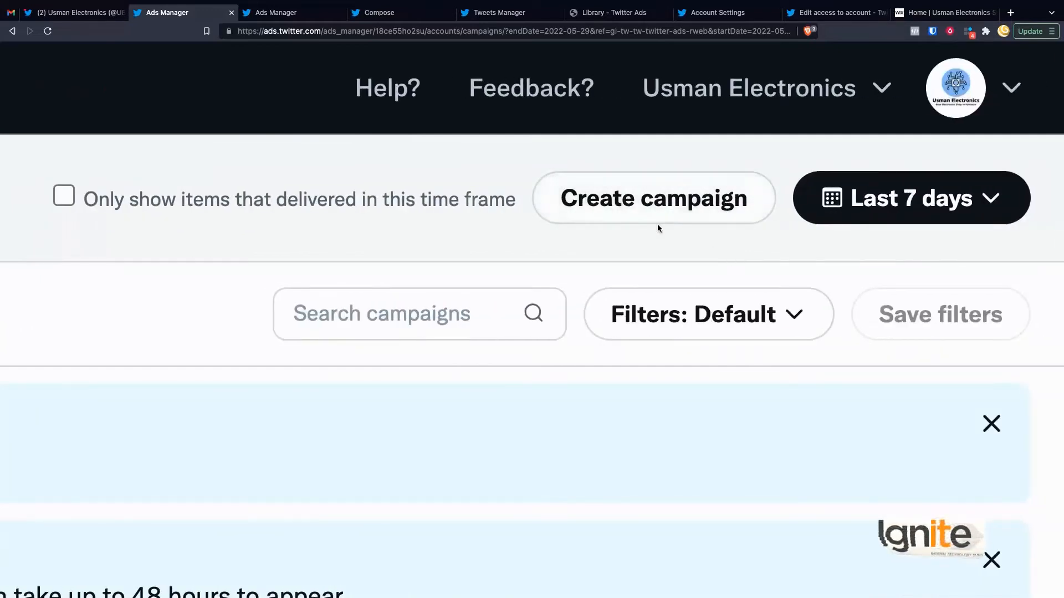
scroll(657, 224, left, 10)
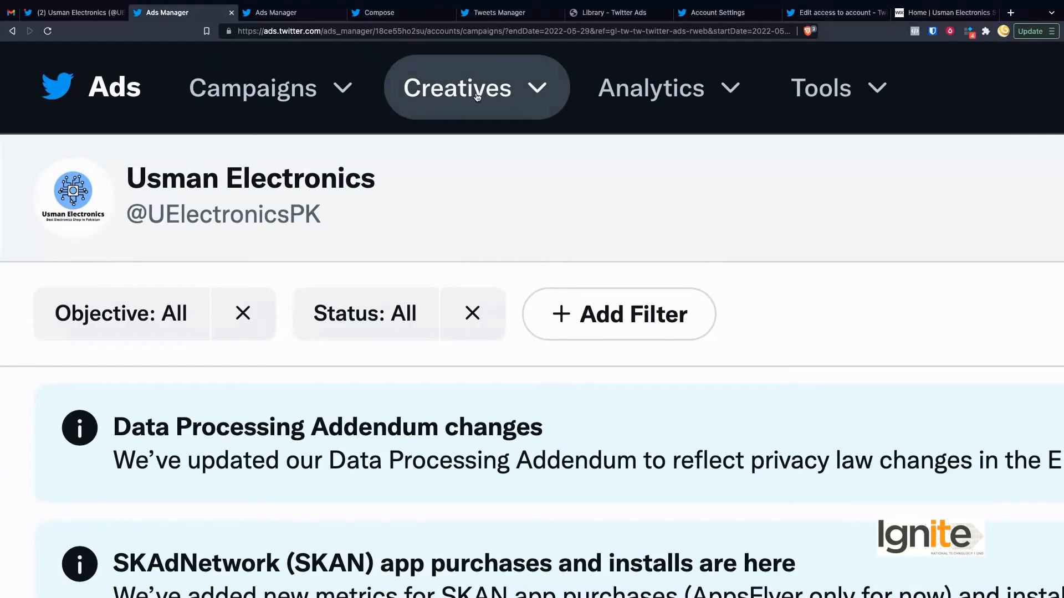
click(477, 97)
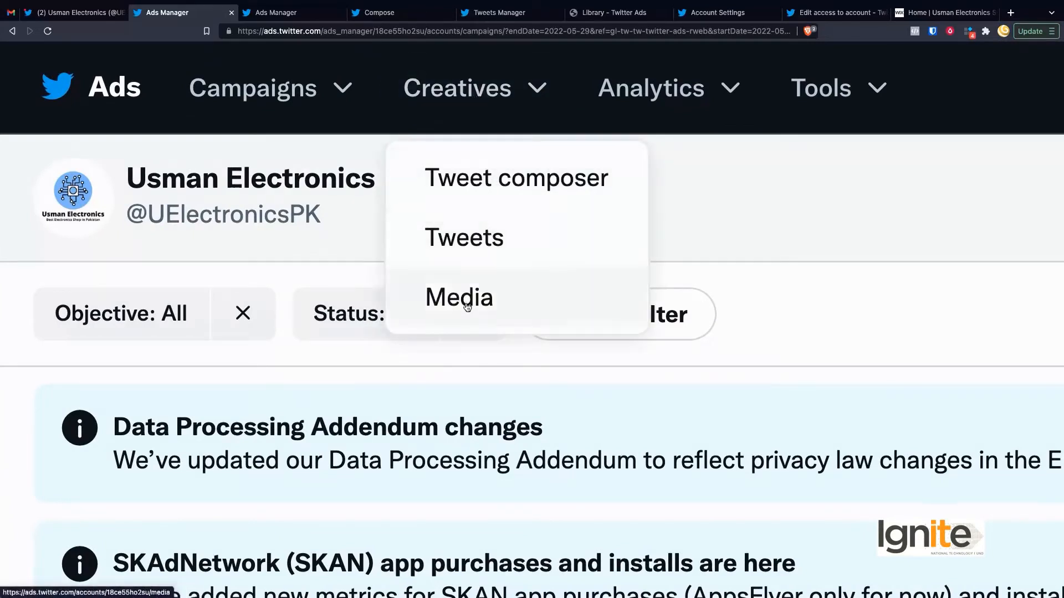
click(516, 193)
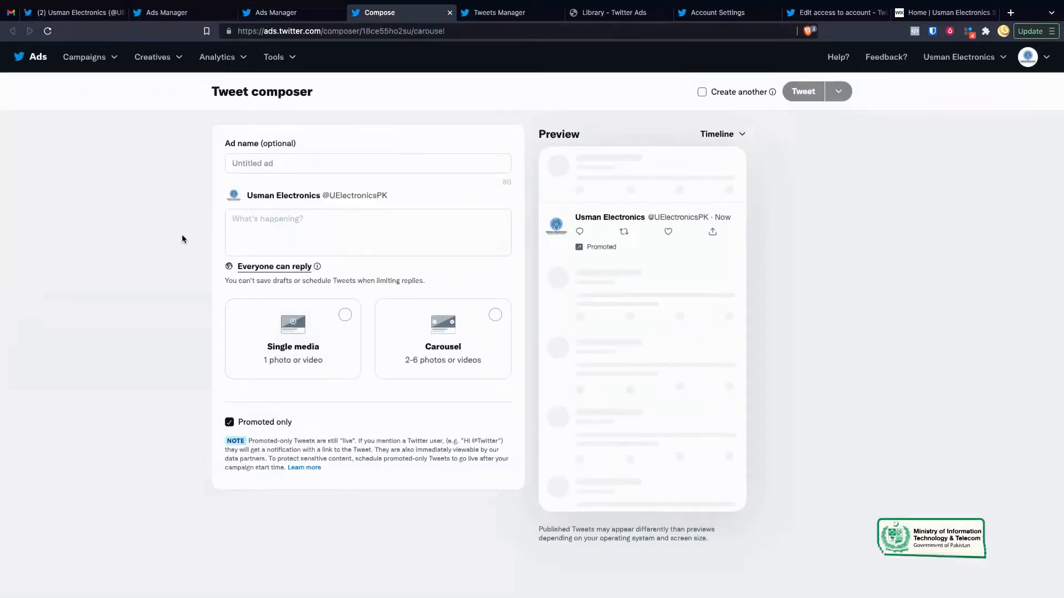
Step: Choose the Single media format for the draft ad, then go to the Tweets Manager tab
click(319, 330)
scroll(327, 439, down, 1)
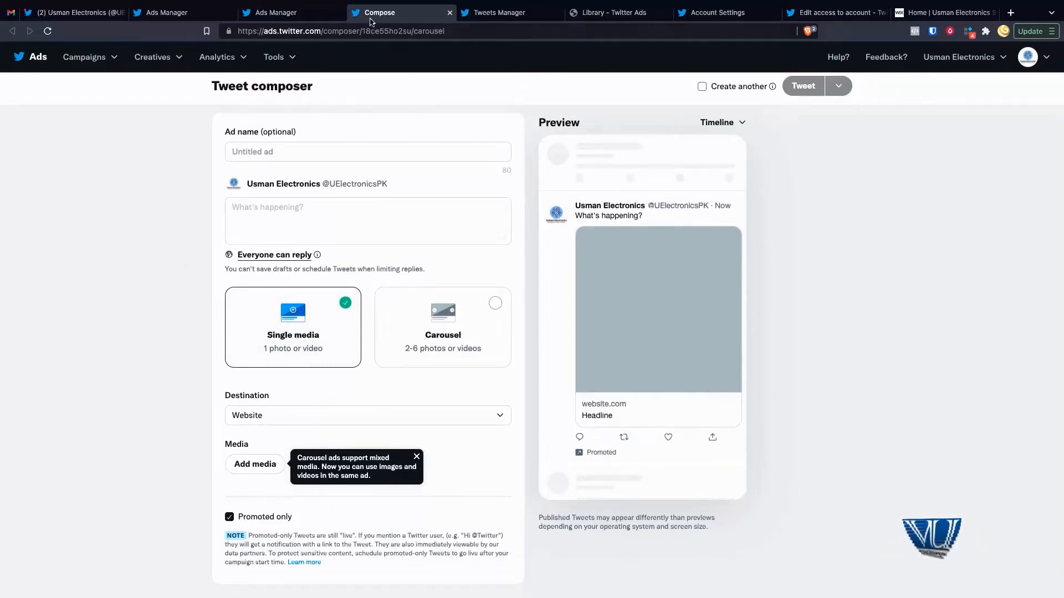
click(501, 14)
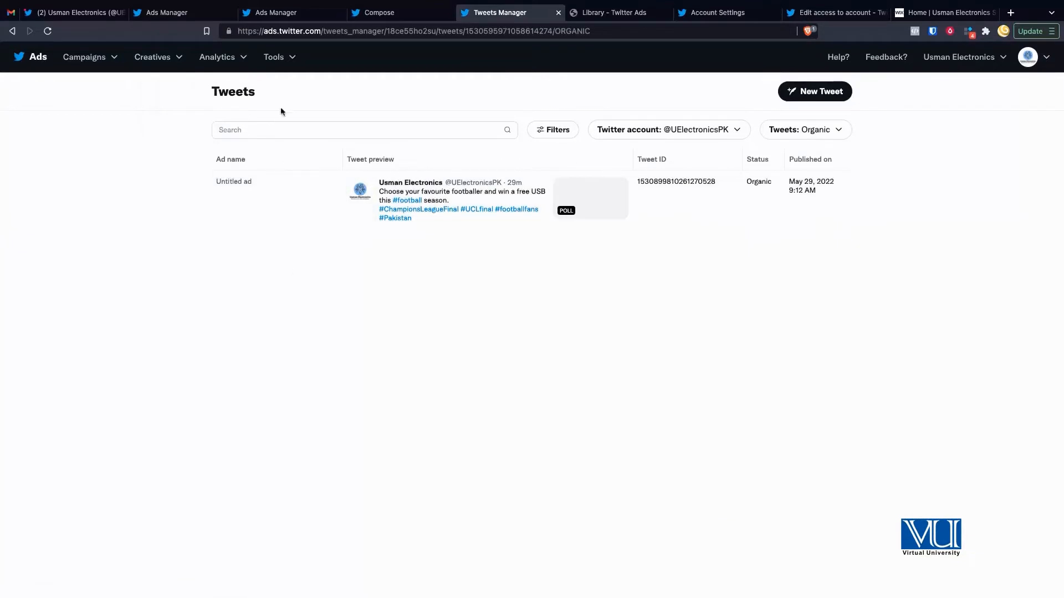
Step: Filter the Tweets list to Promoted-only, then to Scheduled Tweets, which shows none
scroll(358, 206, up, 5)
scroll(234, 264, left, 3)
scroll(234, 263, down, 5)
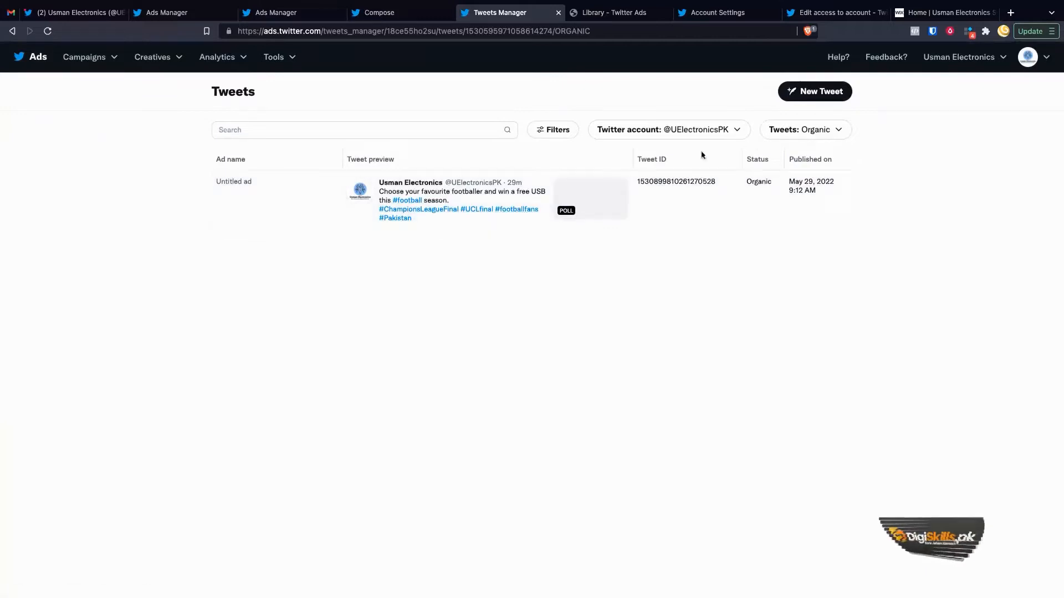
click(667, 130)
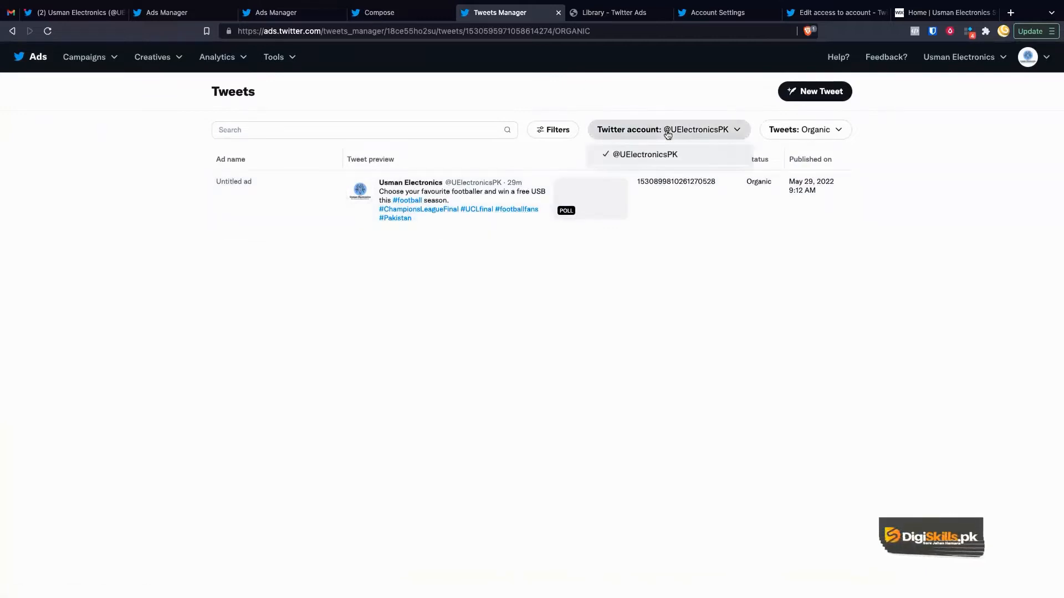
click(833, 130)
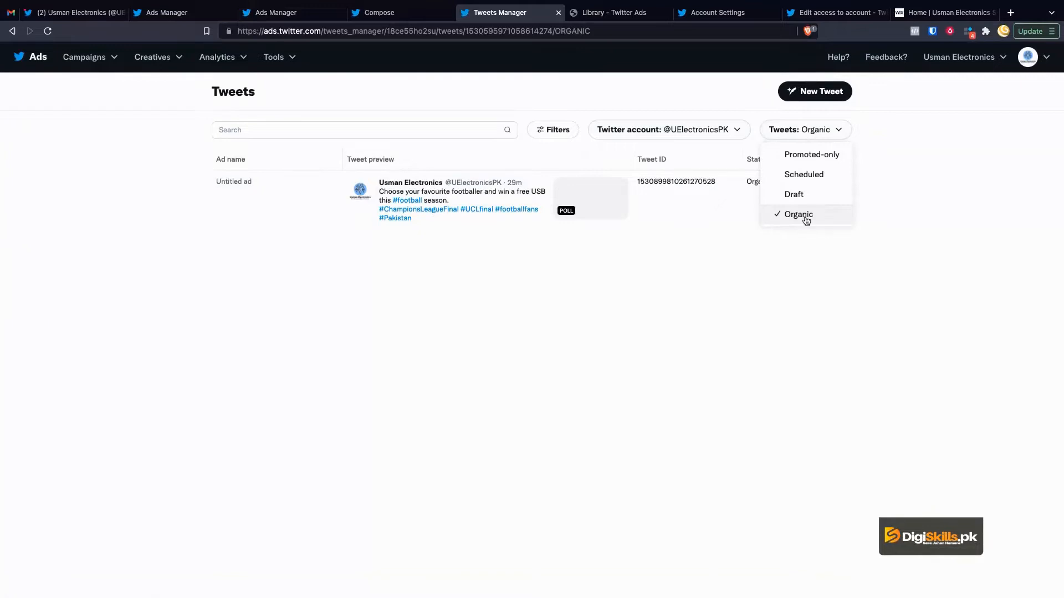
click(805, 164)
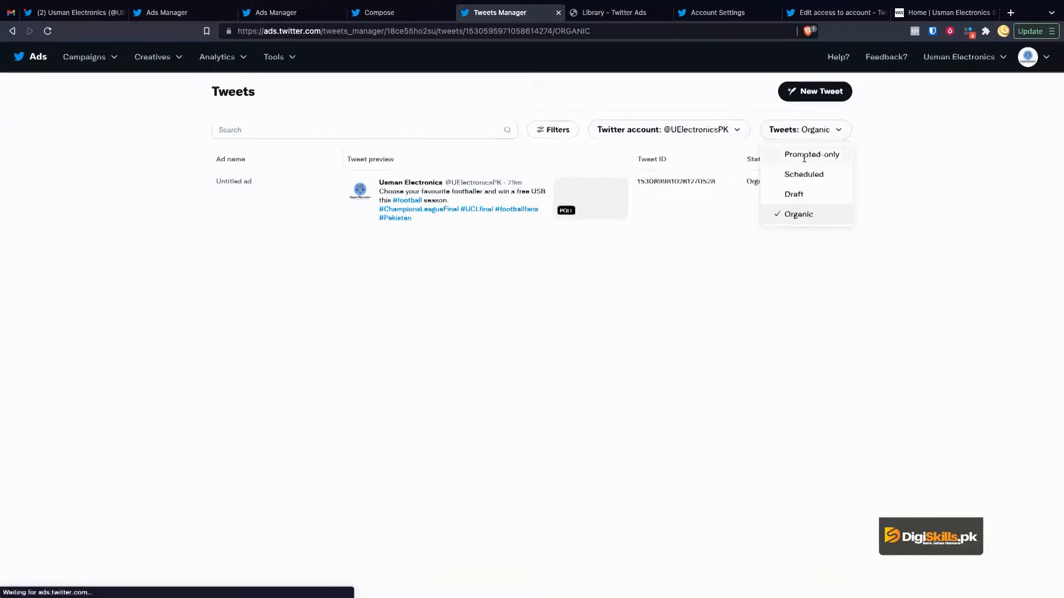
click(811, 136)
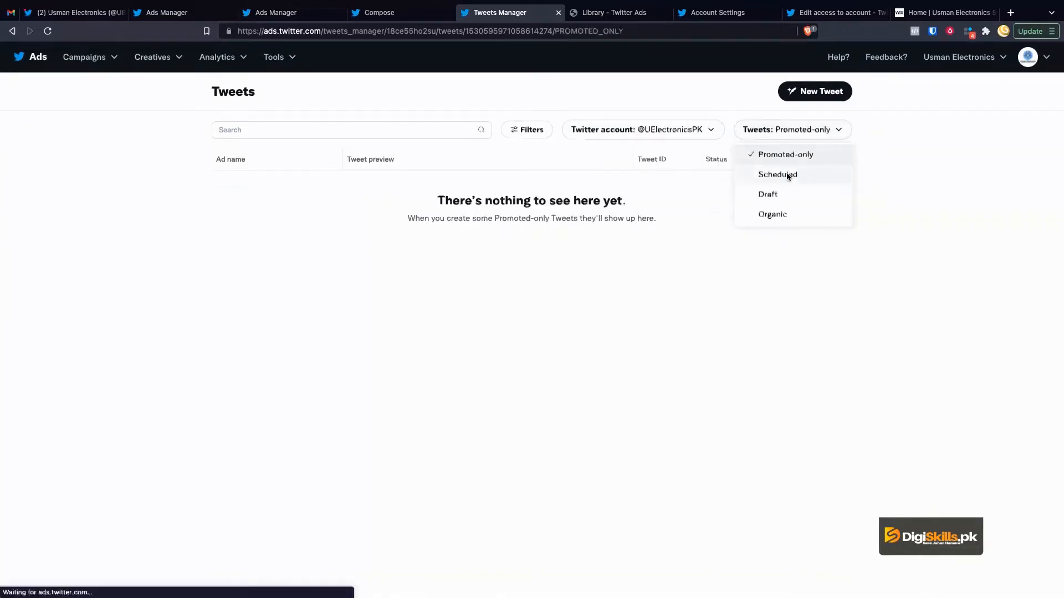
click(786, 172)
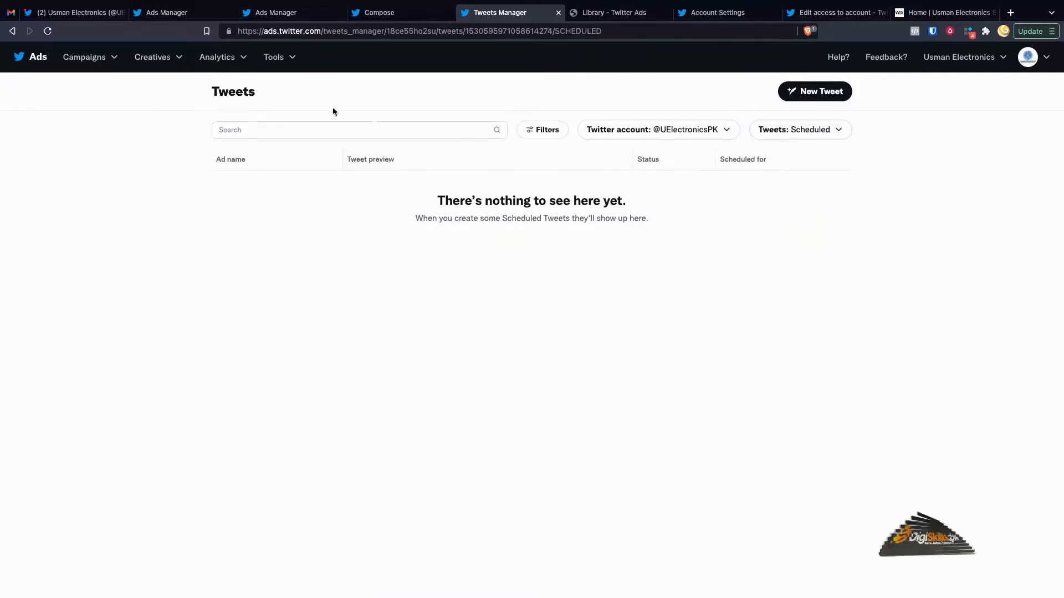
click(162, 58)
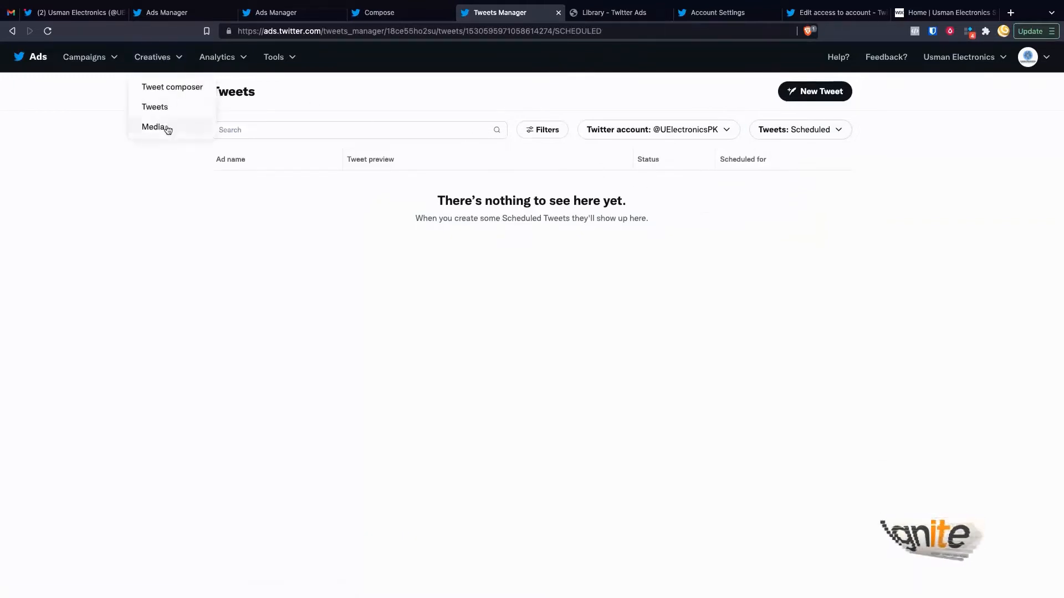
Step: Go to the media Library tab and review the 0:05 Promo.mp4 video added today
click(614, 15)
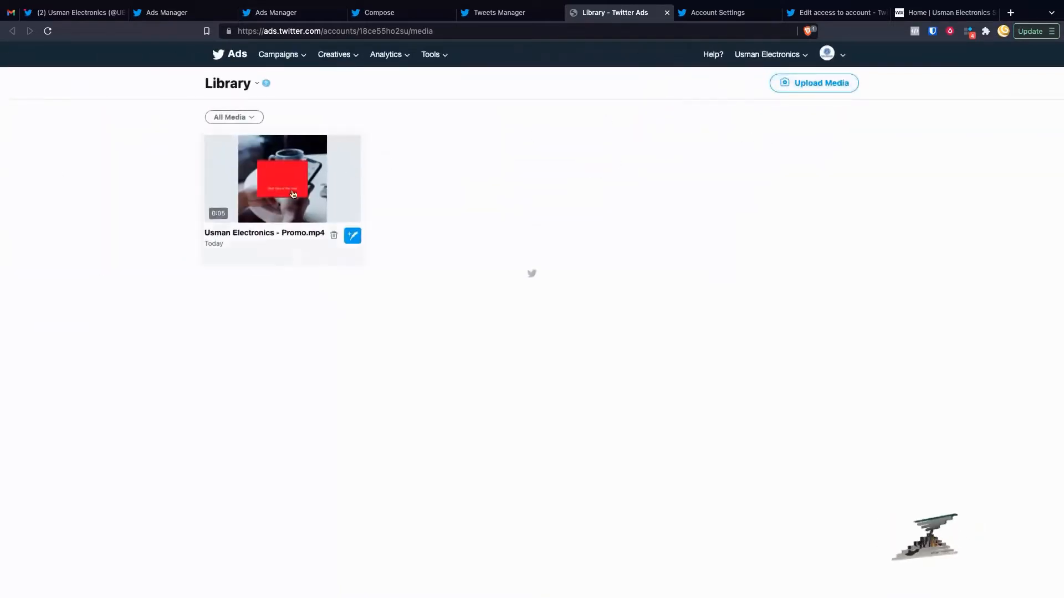
scroll(306, 192, up, 5)
scroll(517, 316, down, 2)
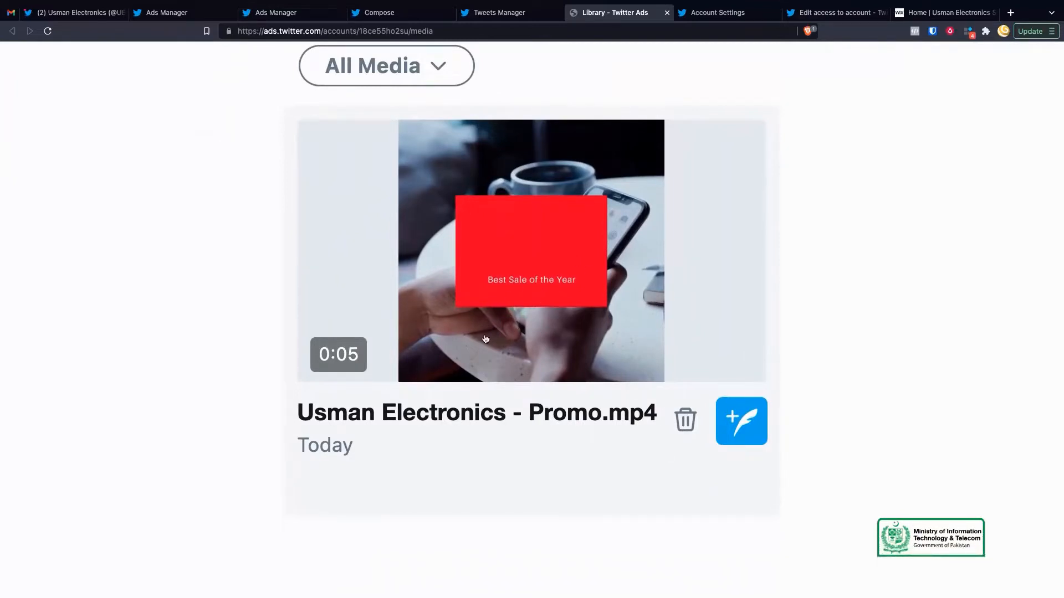
scroll(485, 339, down, 5)
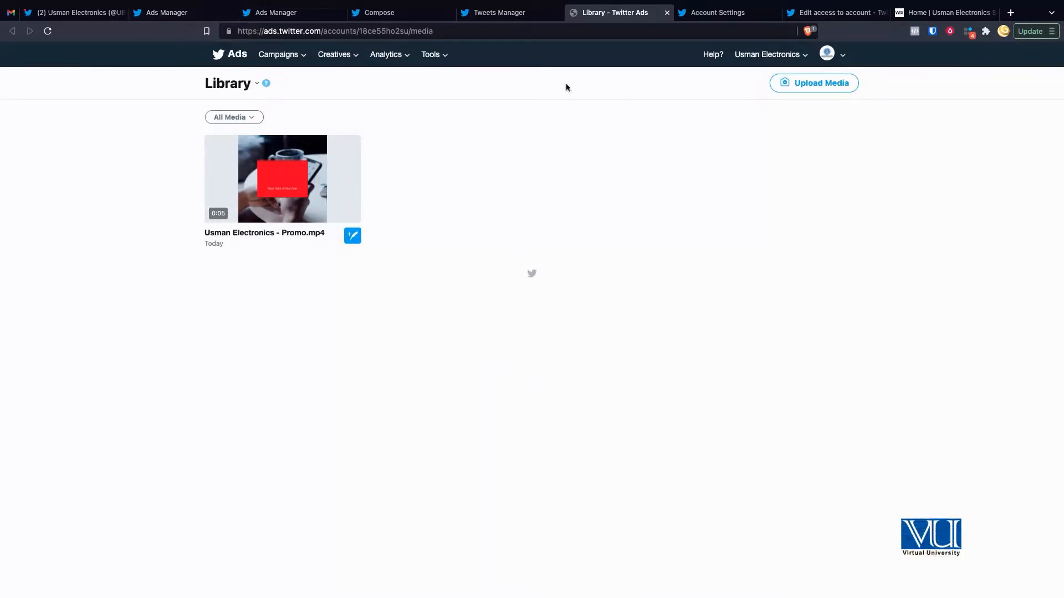
Step: Return to Ads Manager and look through the Analytics and Tools menus
click(166, 12)
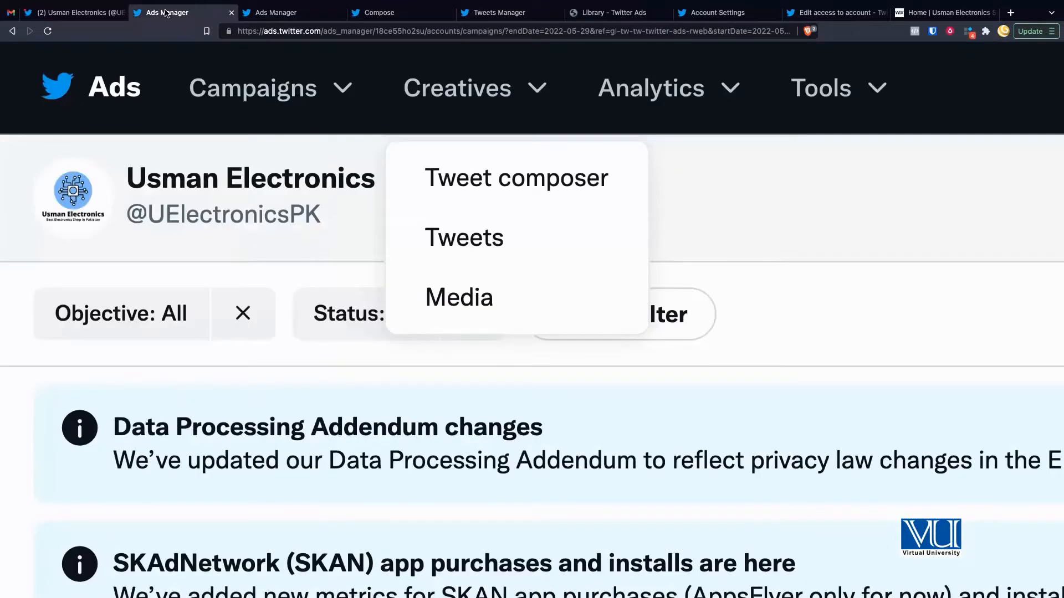
click(681, 94)
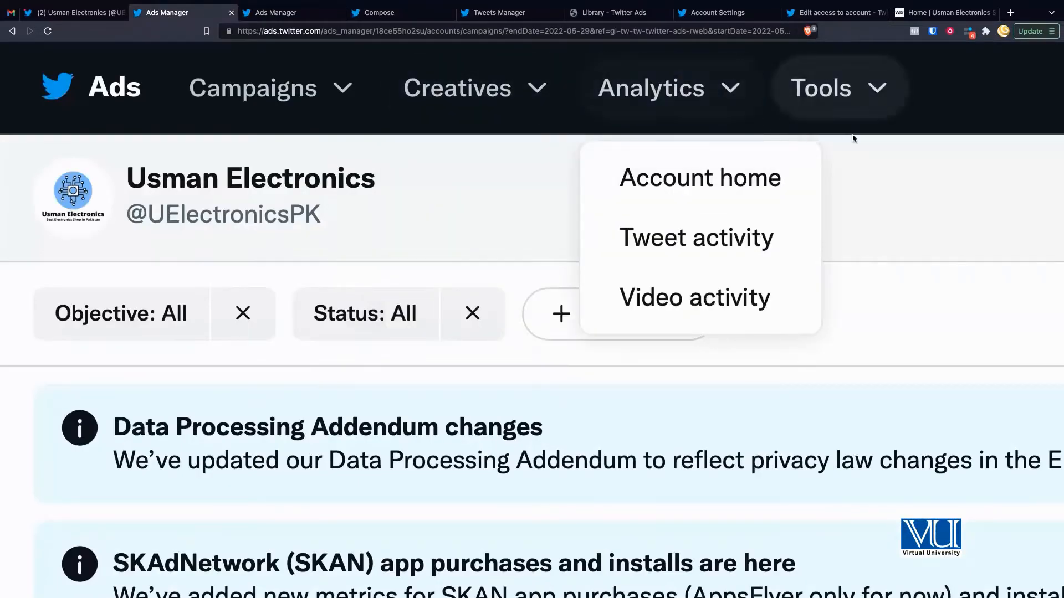
click(822, 98)
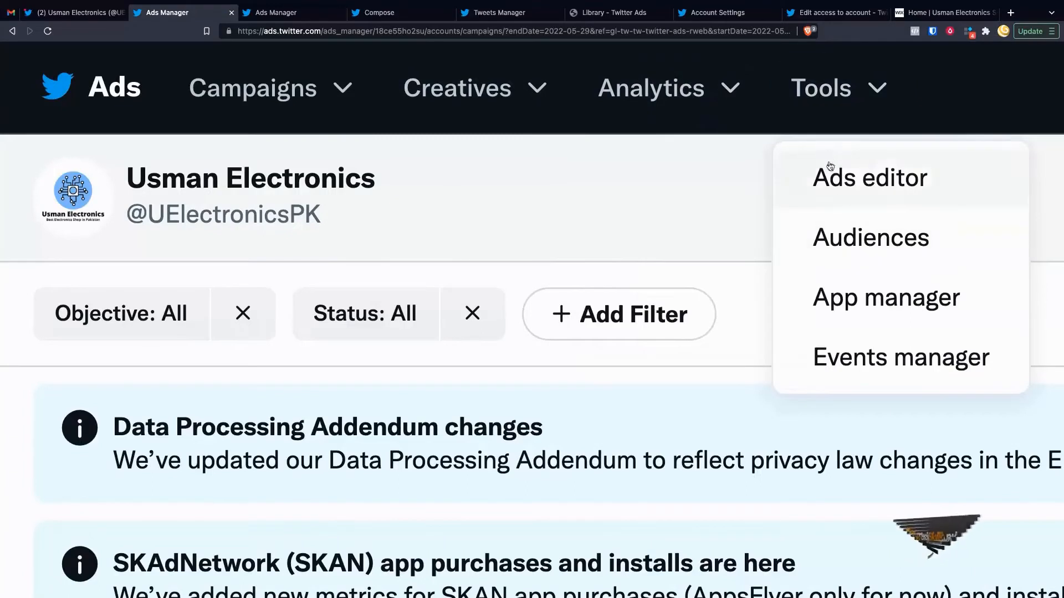
click(739, 177)
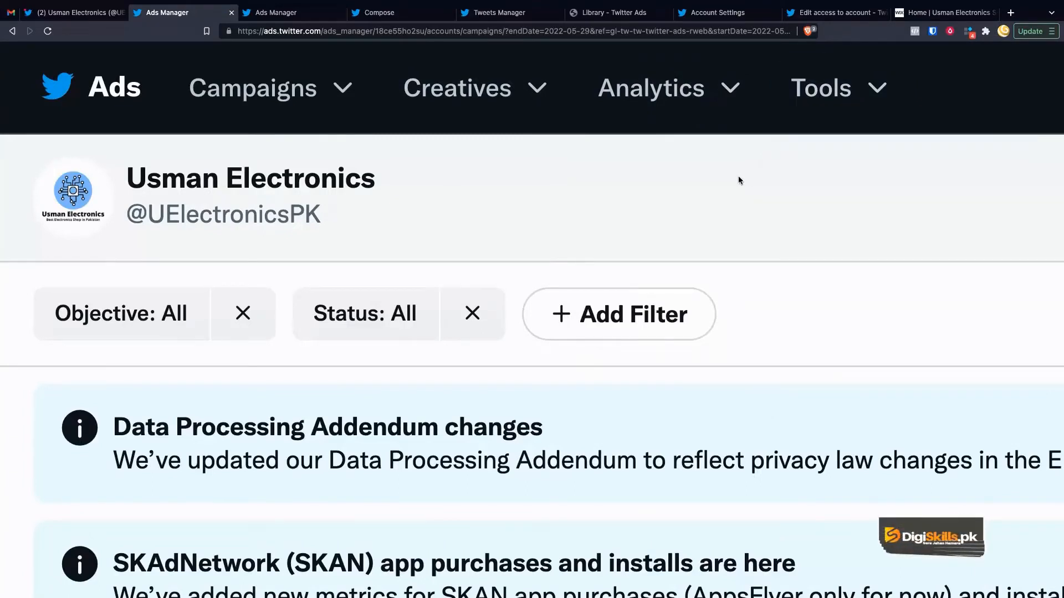
Step: Open the account dropdown listing billing history, payment, account settings and access options
scroll(717, 147, right, 16)
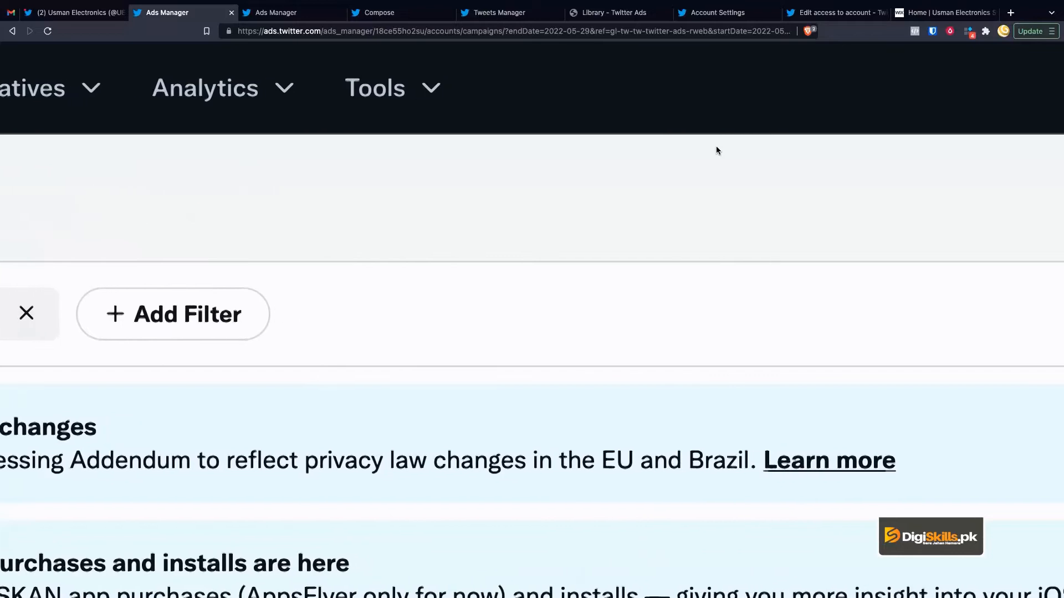
scroll(717, 150, right, 20)
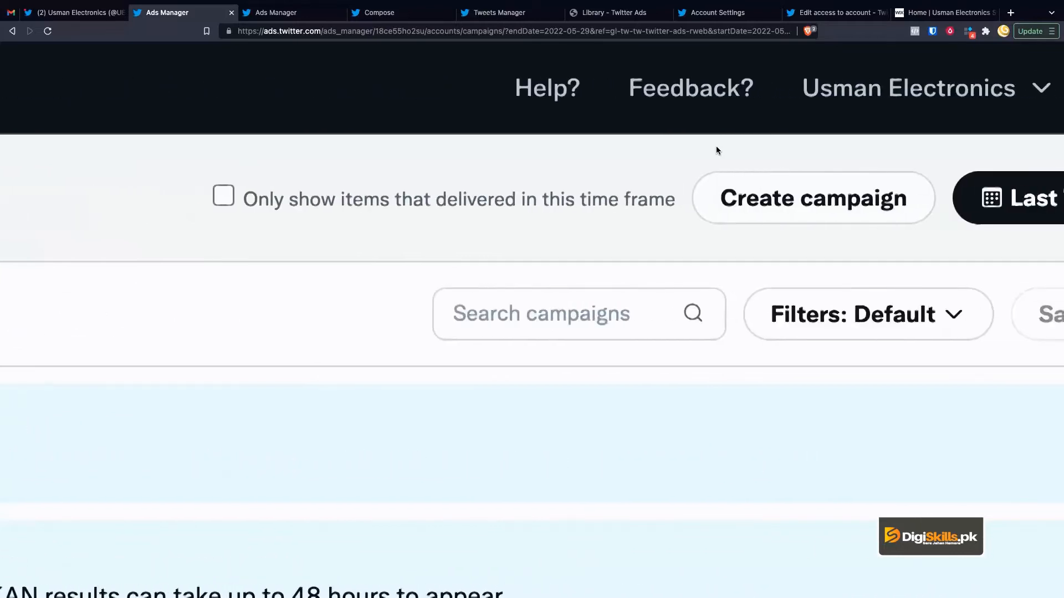
scroll(716, 150, right, 5)
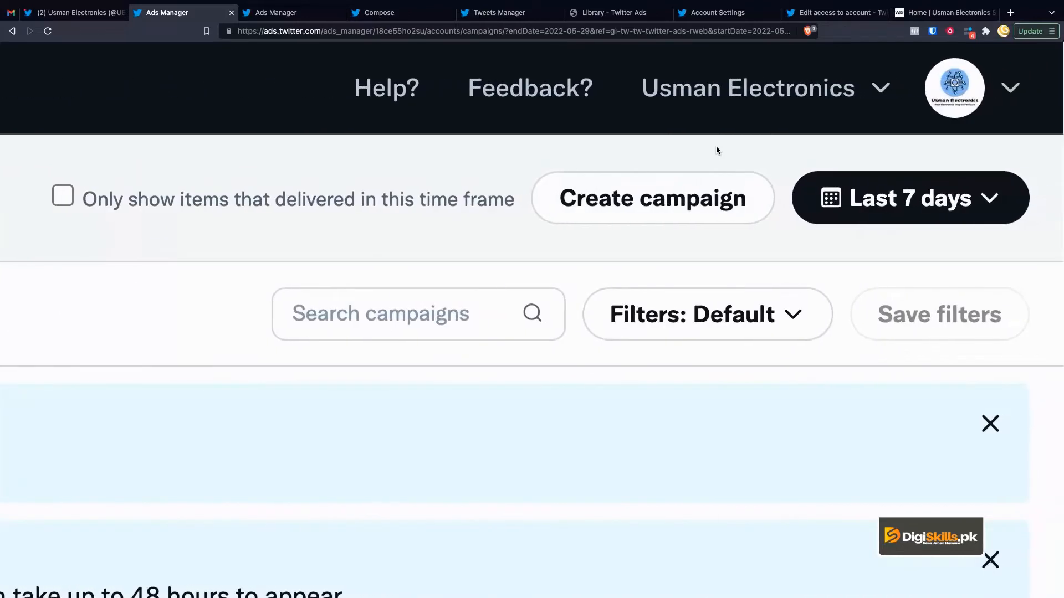
click(990, 101)
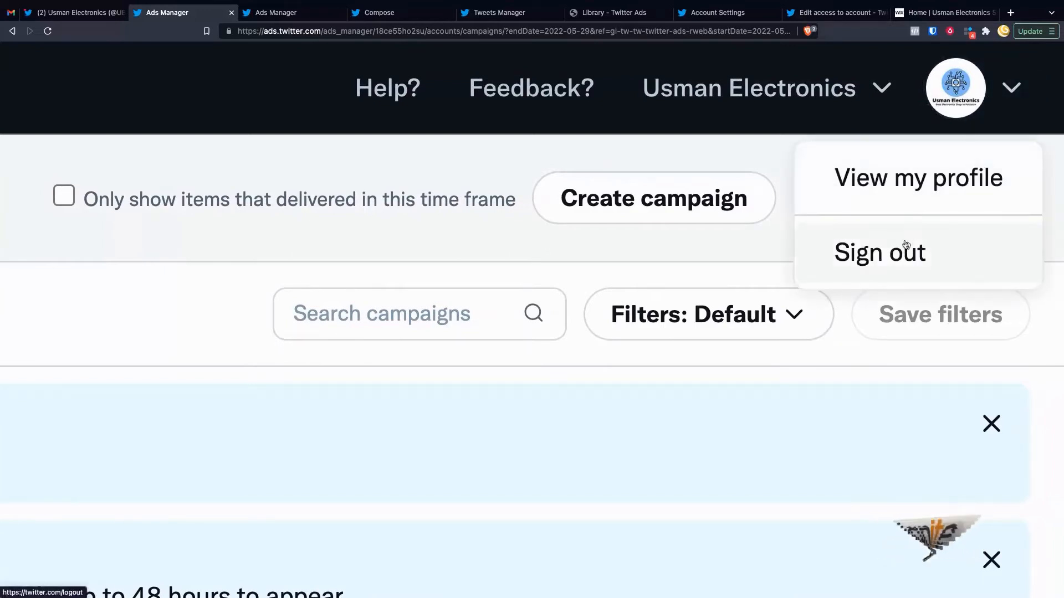
click(773, 98)
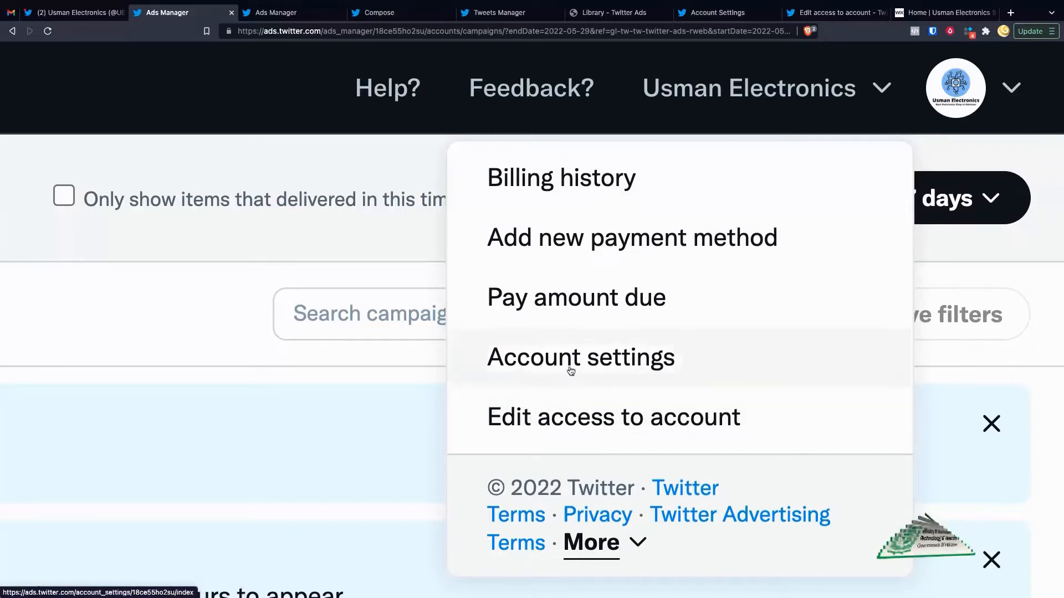
Step: Go to Account settings and review the account name and account ID
click(724, 13)
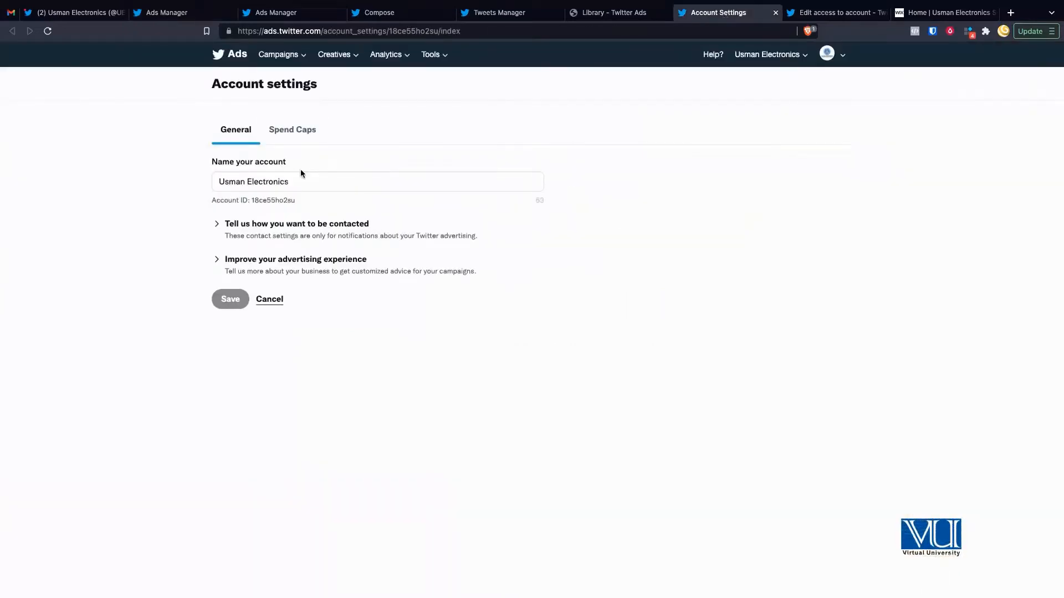
scroll(300, 169, up, 5)
click(164, 190)
double_click(227, 235)
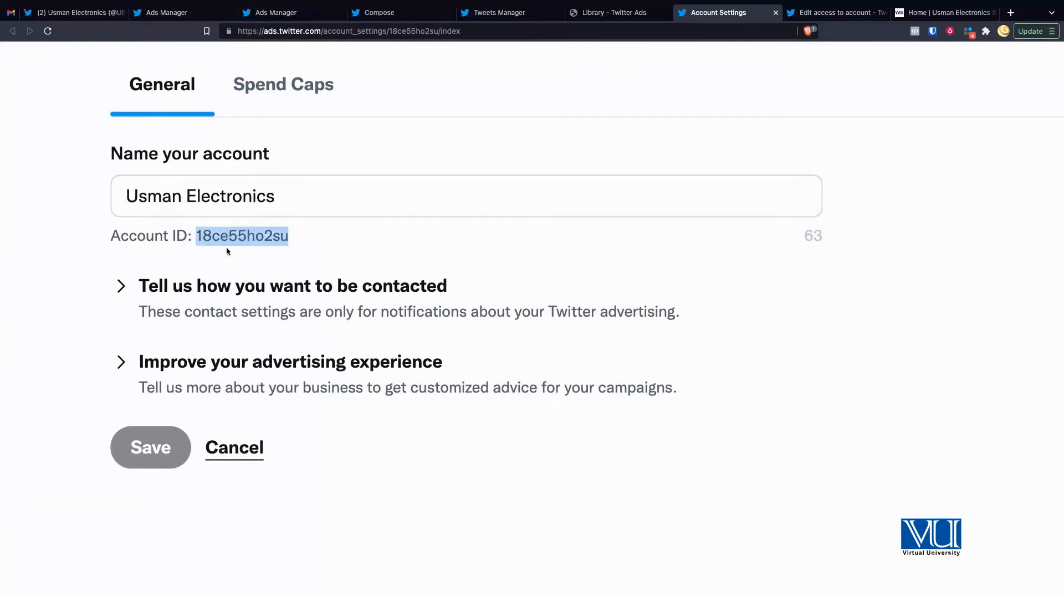
Step: Expand 'Tell us how you want to be contacted' to show email and notification options
click(228, 295)
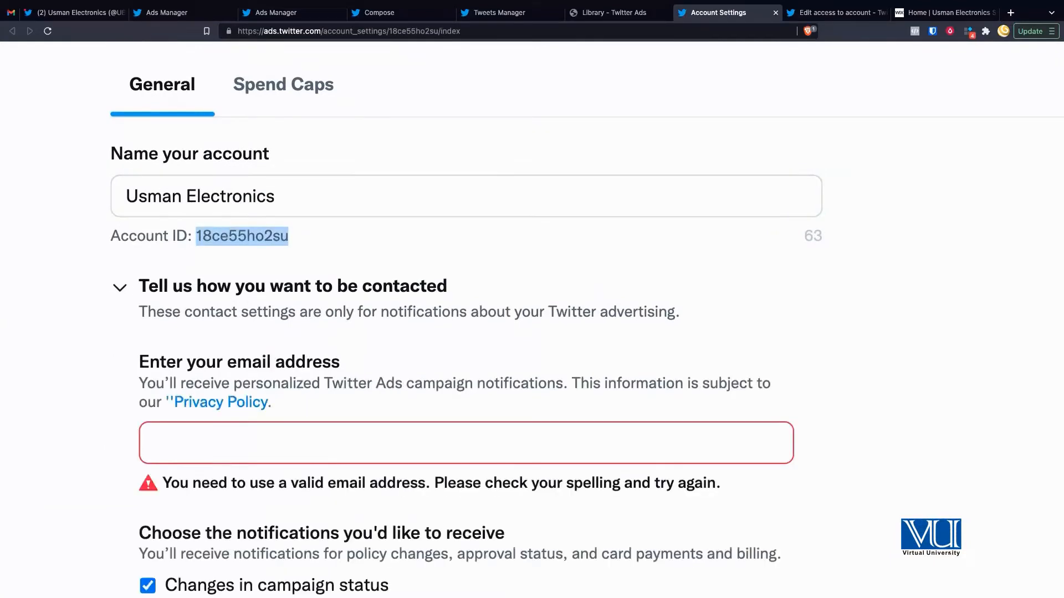
scroll(363, 343, down, 2)
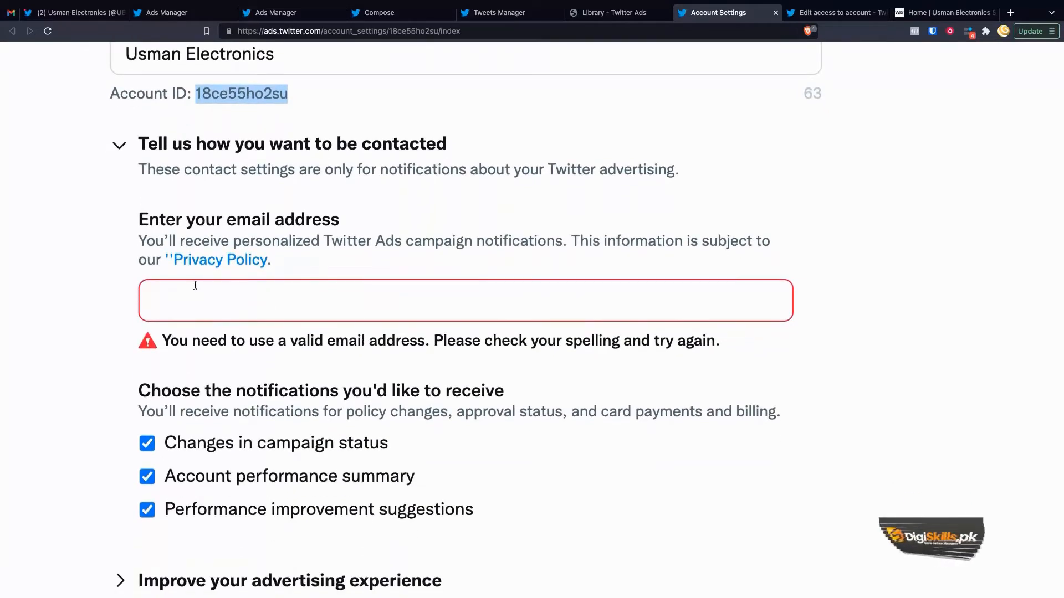
scroll(231, 292, down, 3)
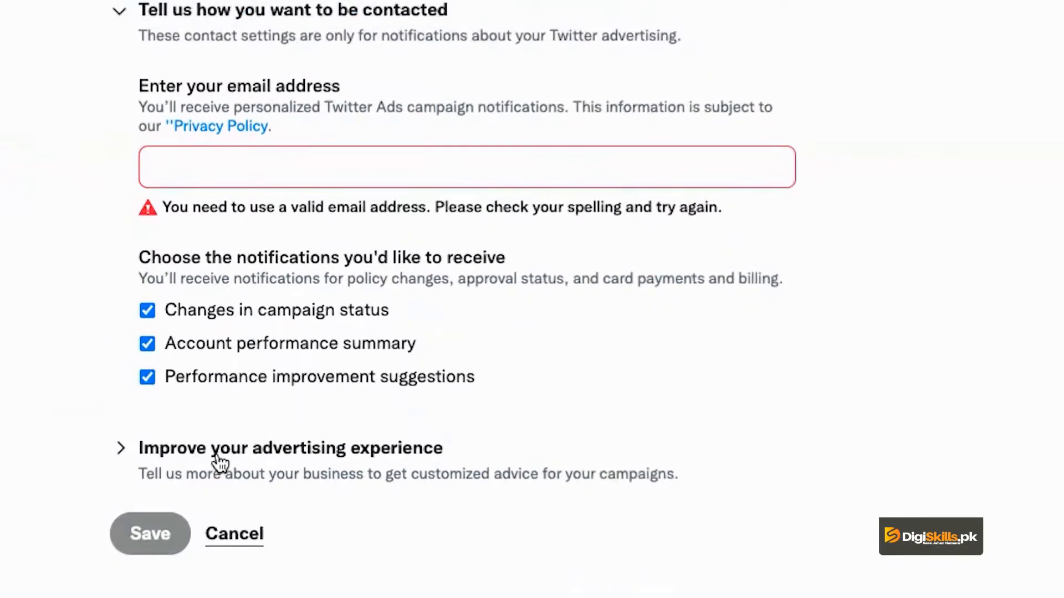
Step: Expand 'Improve your advertising experience' and zoom out to see the whole form
click(218, 461)
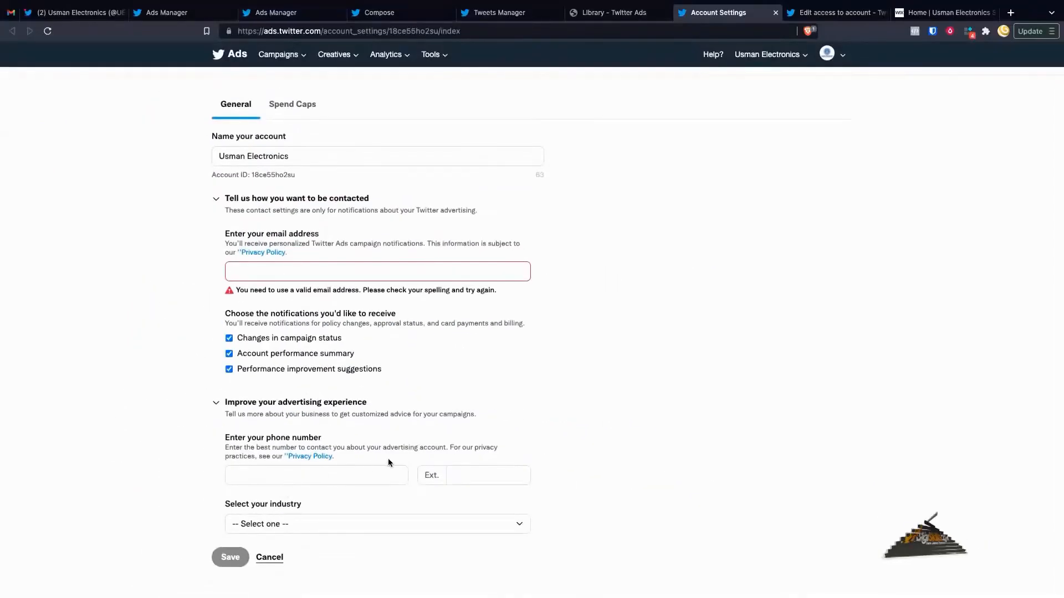
scroll(387, 460, up, 5)
scroll(388, 457, down, 2)
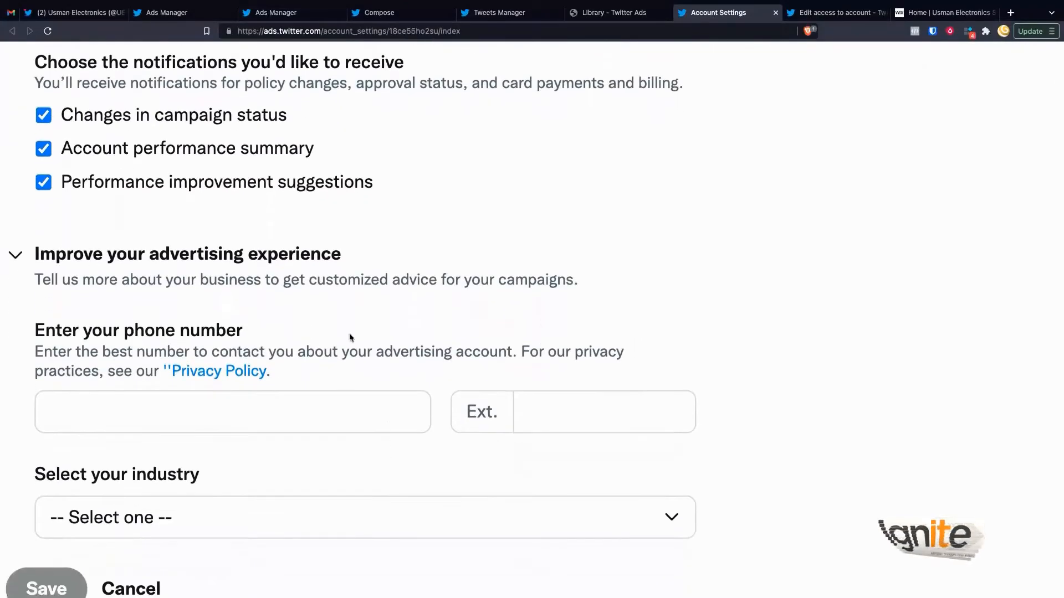
drag(309, 279, 521, 284)
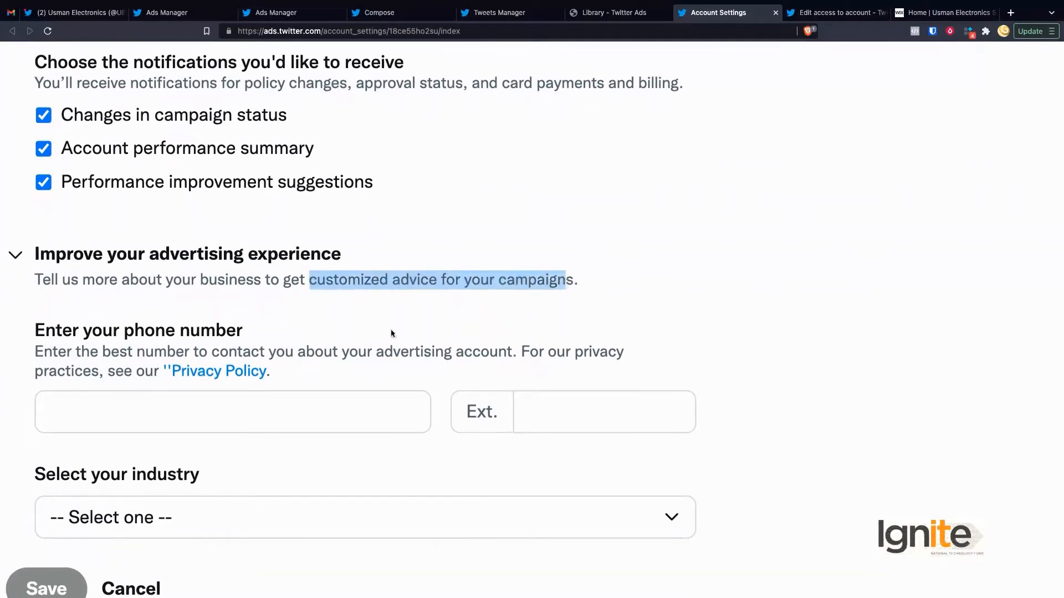
click(343, 346)
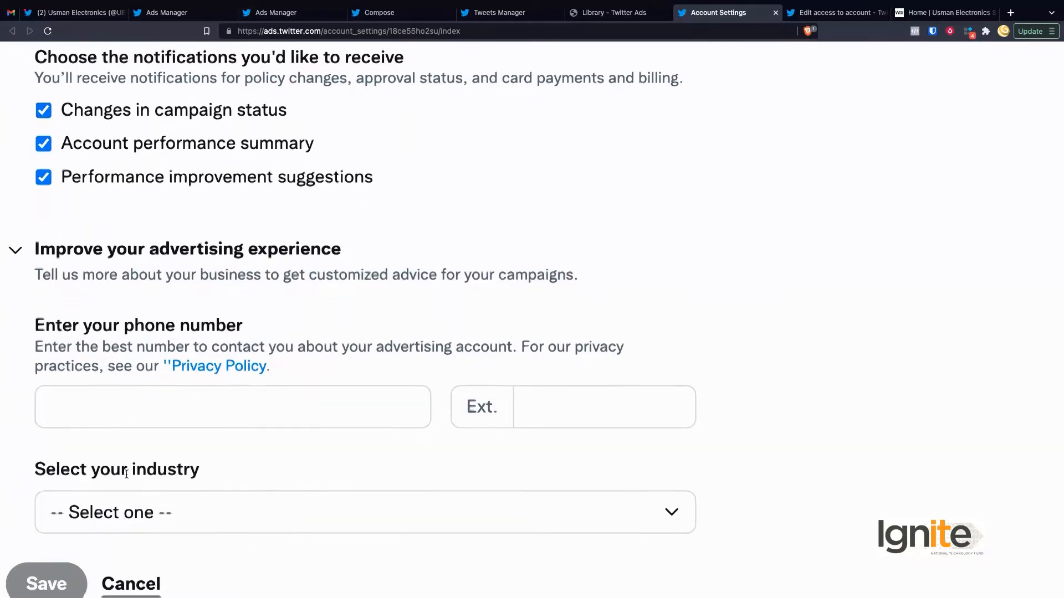
scroll(129, 457, down, 1)
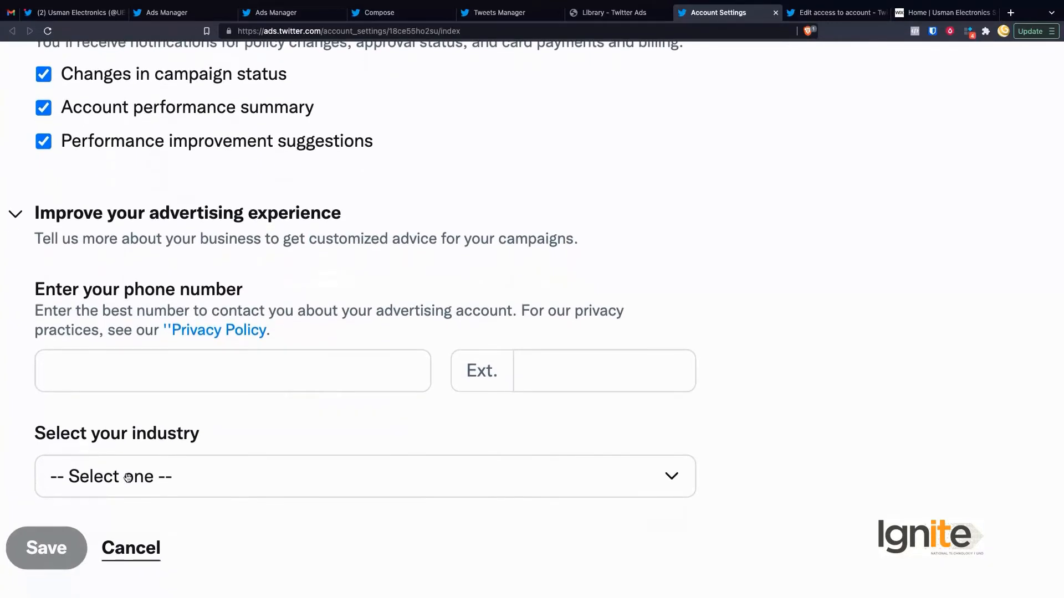
key(super+minus)
key(super+minus)
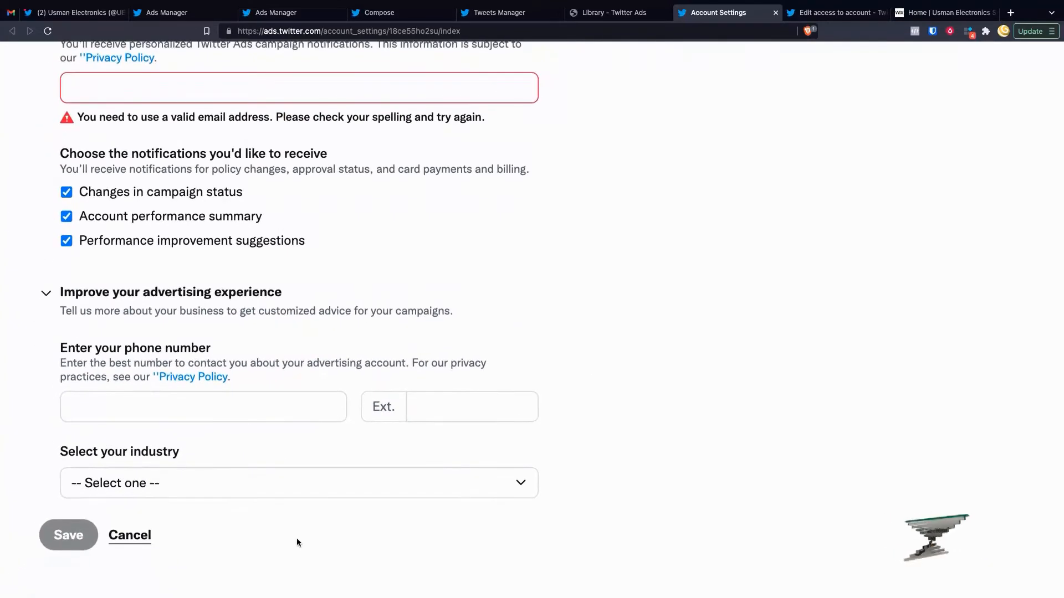
scroll(297, 538, up, 6)
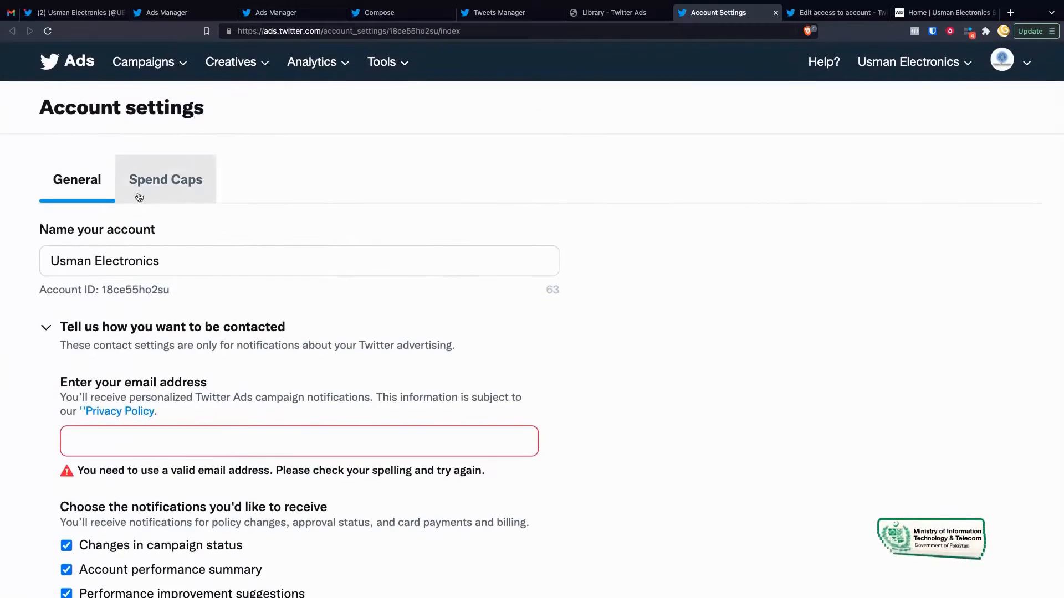
Step: Review the Spend Caps tab, which supports USD only and has no caps yet
click(150, 186)
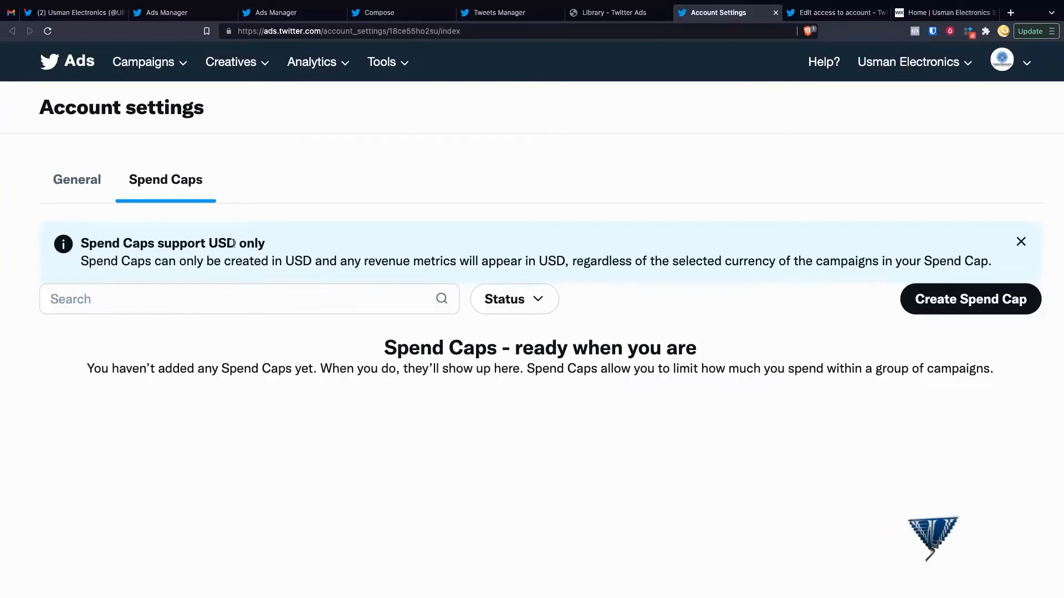
drag(208, 244, 260, 244)
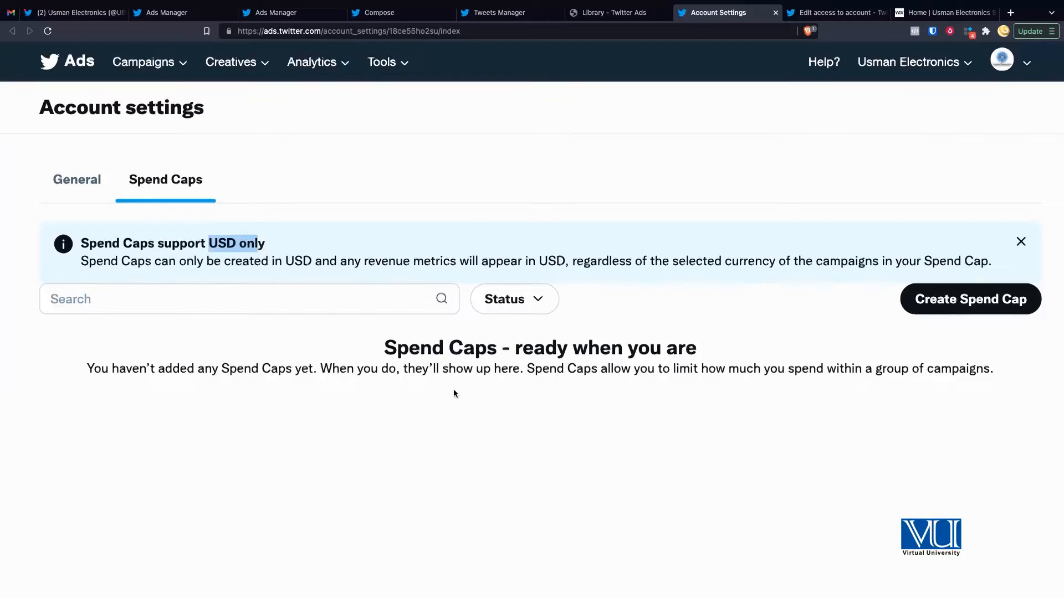
scroll(453, 390, down, 1)
scroll(453, 390, down, 4)
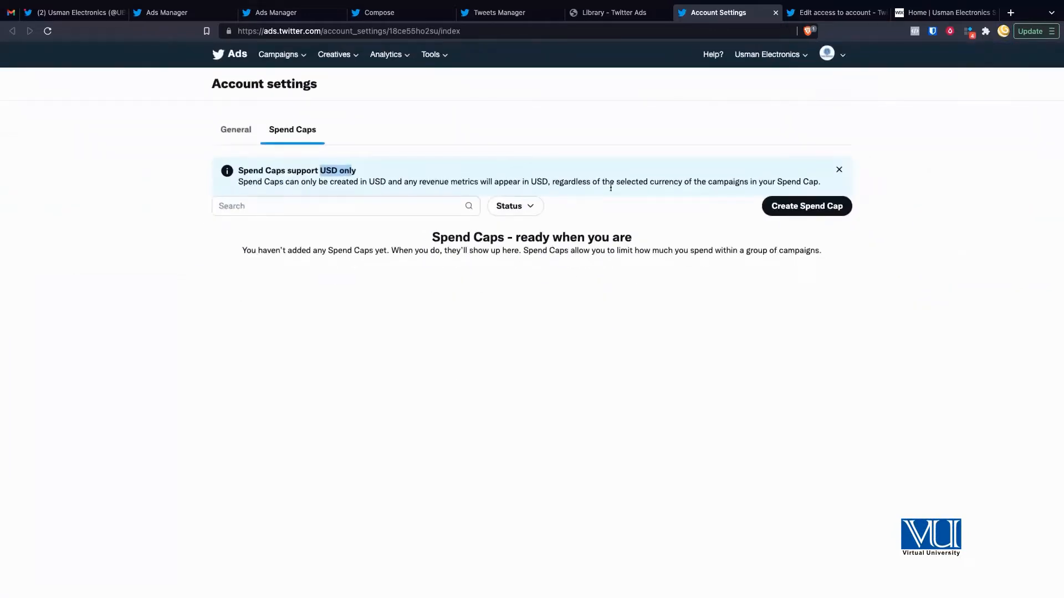
click(769, 58)
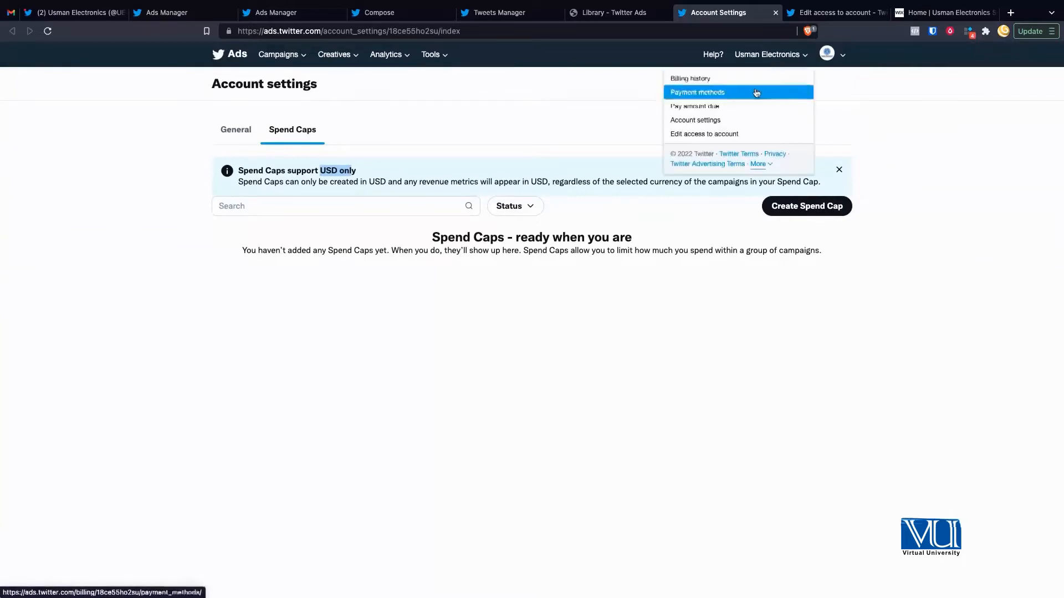
Step: Review the Edit access page's funding source and single Account administrator contributor
click(832, 14)
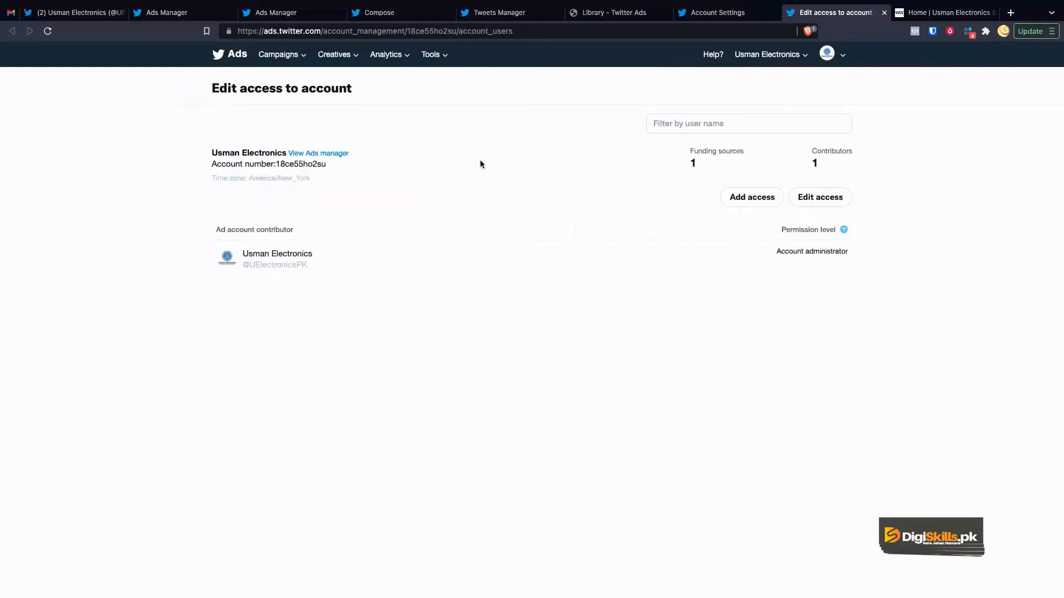
scroll(480, 164, up, 5)
scroll(486, 205, down, 2)
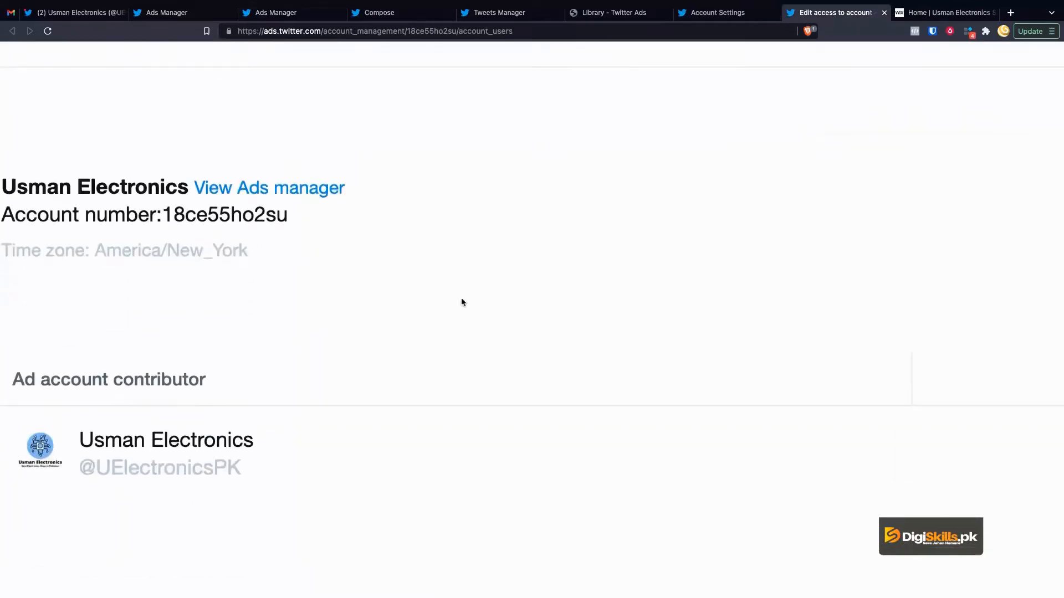
scroll(425, 274, down, 5)
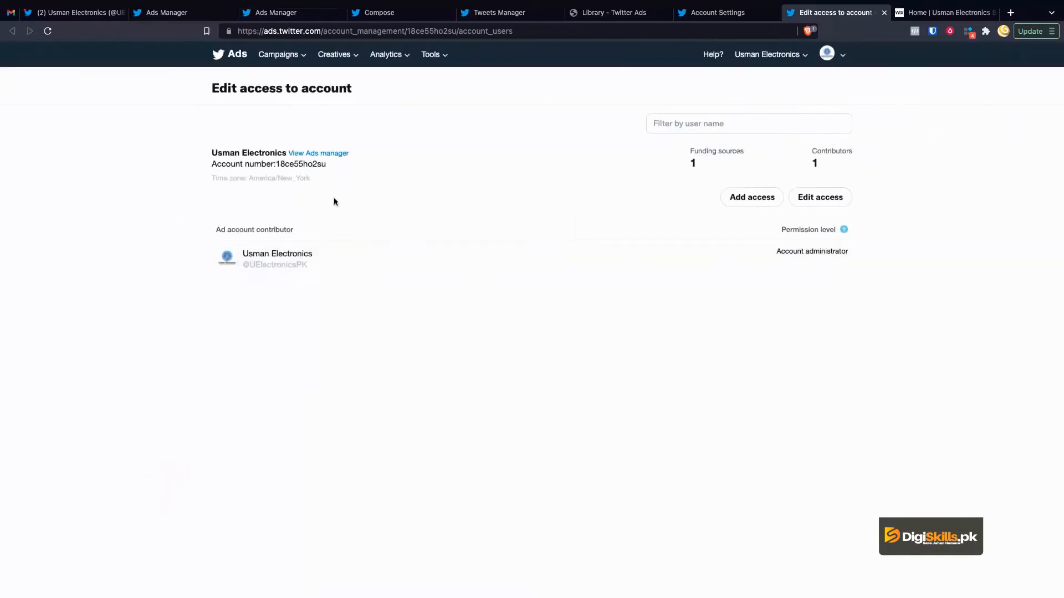
scroll(294, 273, up, 5)
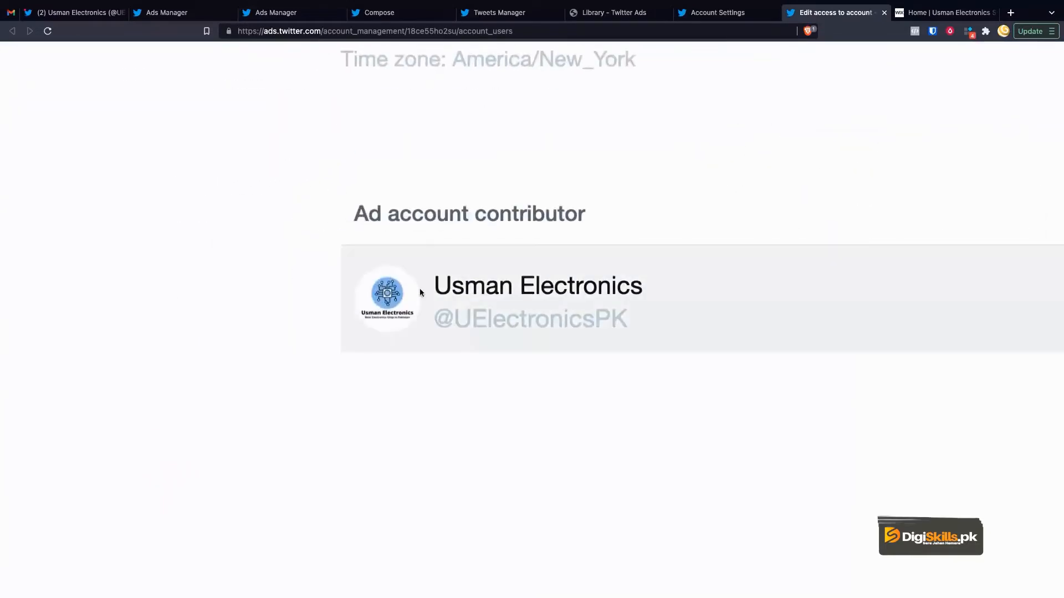
scroll(420, 290, down, 5)
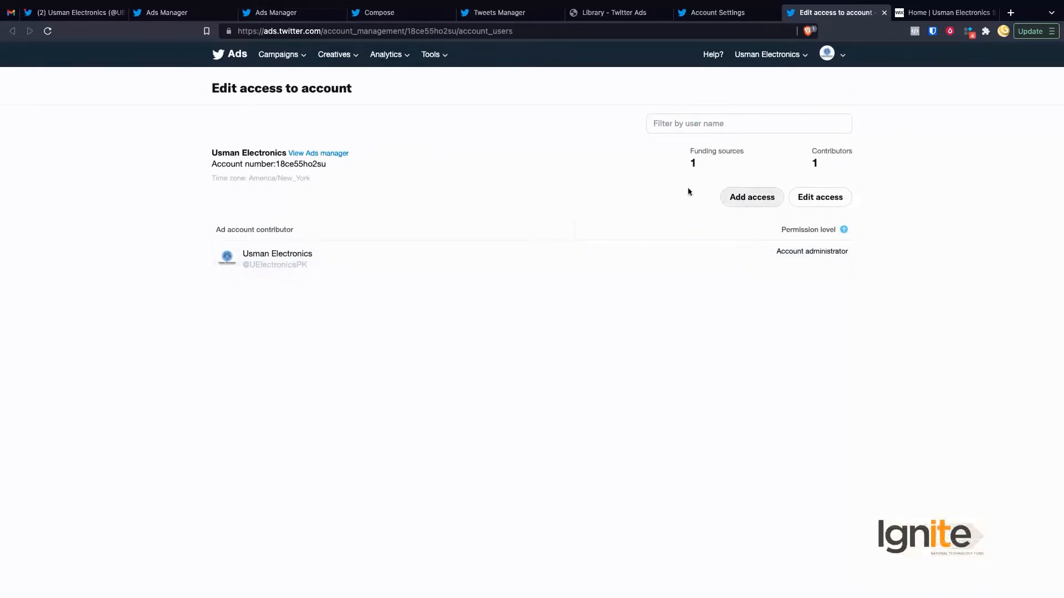
scroll(742, 191, up, 5)
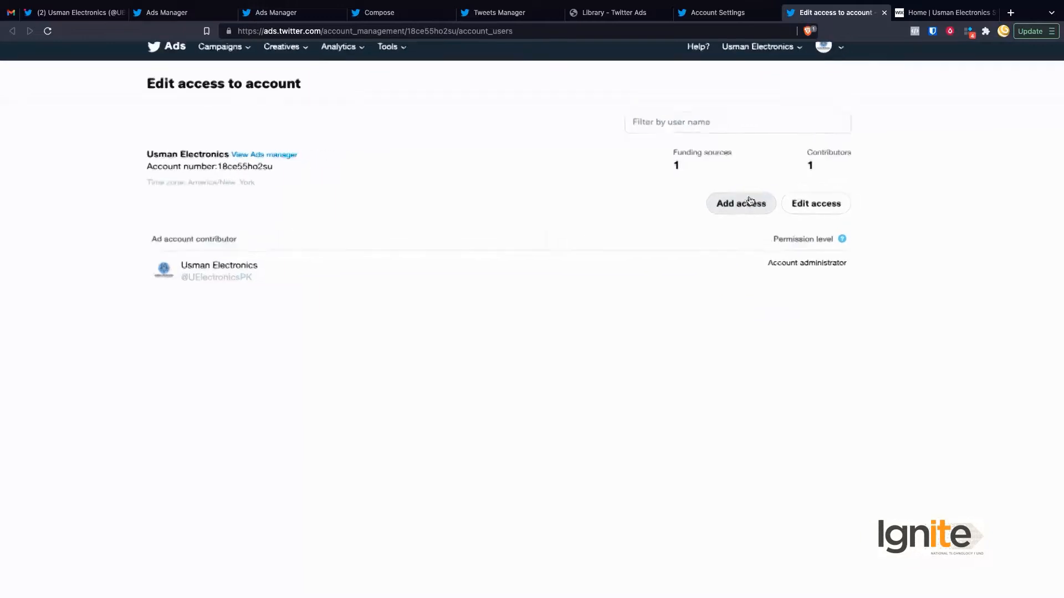
scroll(524, 321, down, 5)
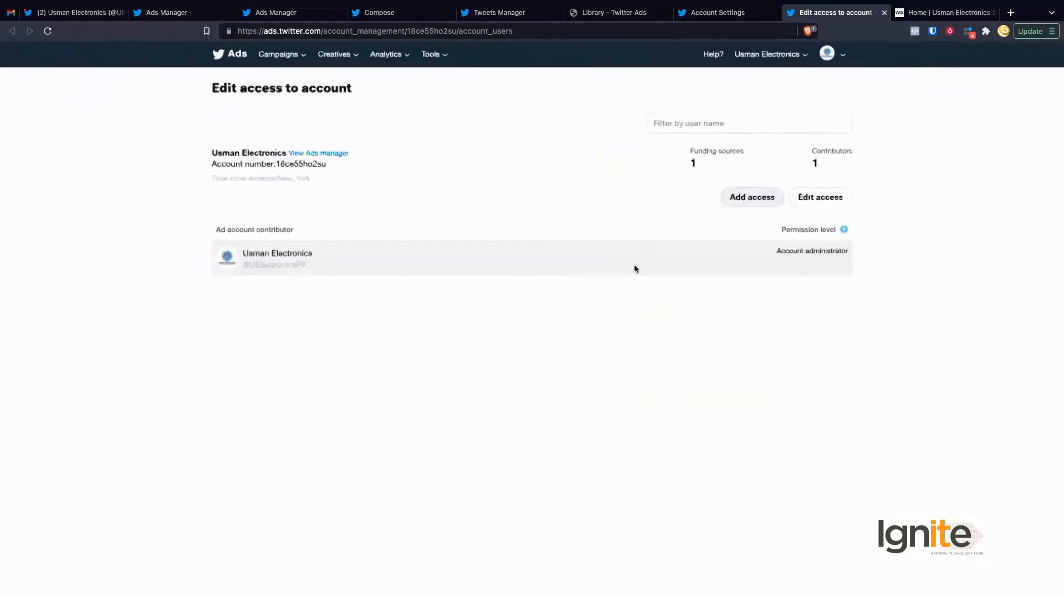
click(734, 201)
scroll(265, 205, up, 5)
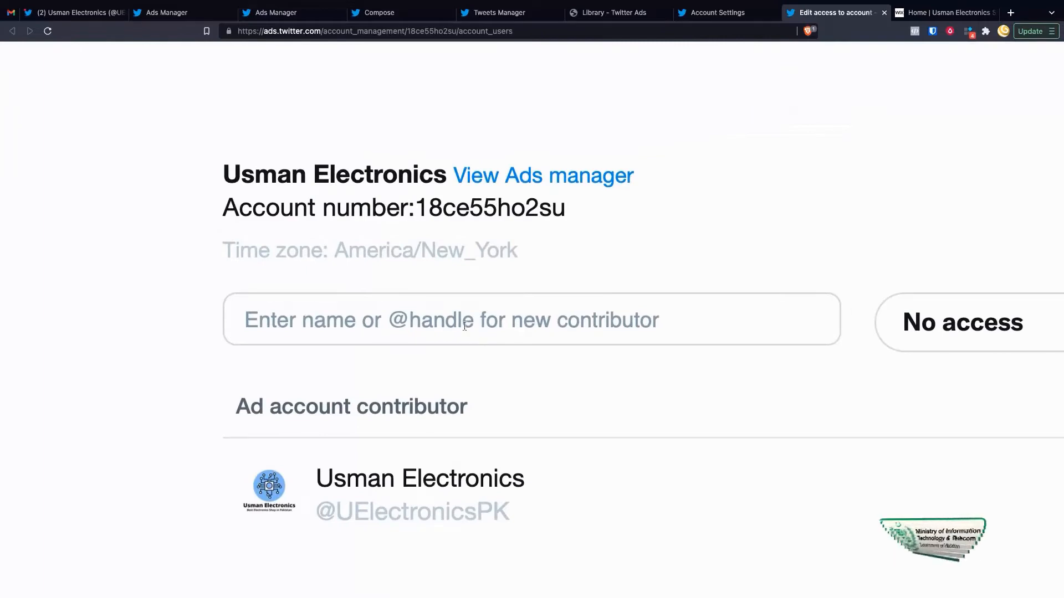
click(426, 322)
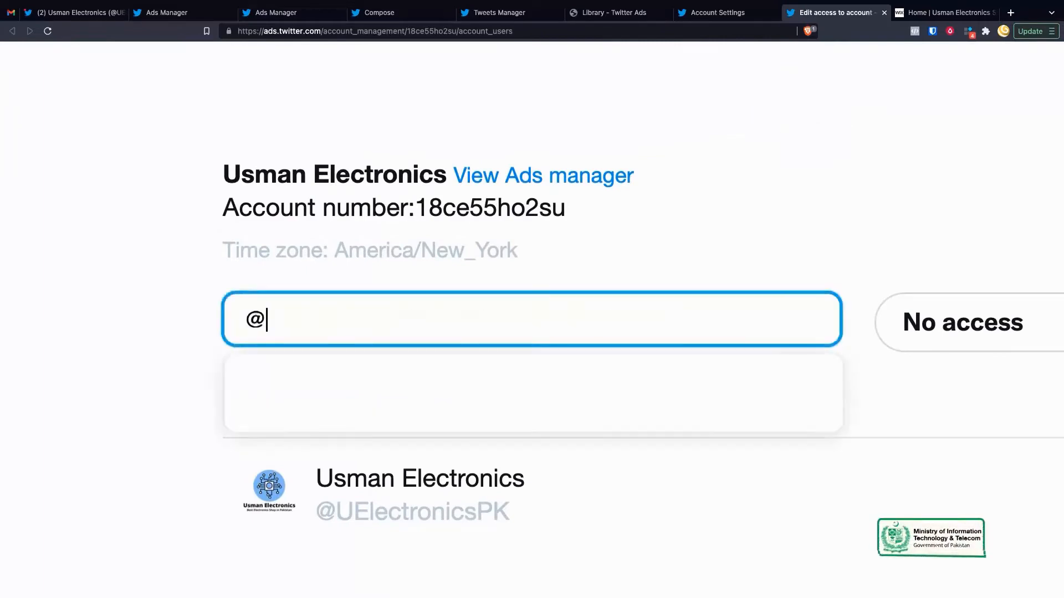
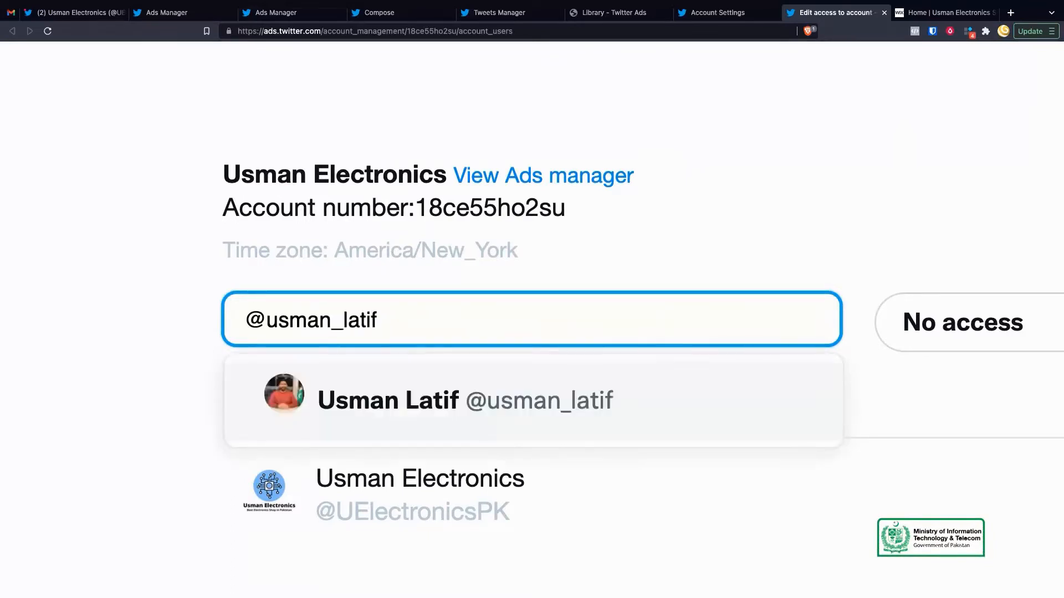
click(423, 402)
click(847, 260)
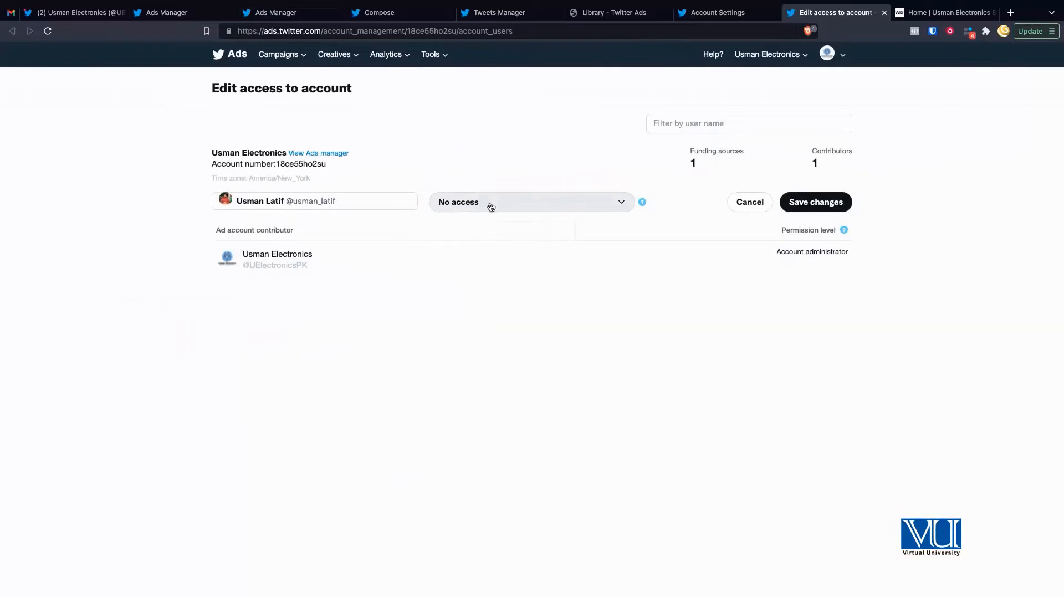
Step: Give the contributor Account administrator permission with Can compose promotable tweets, and save
click(492, 207)
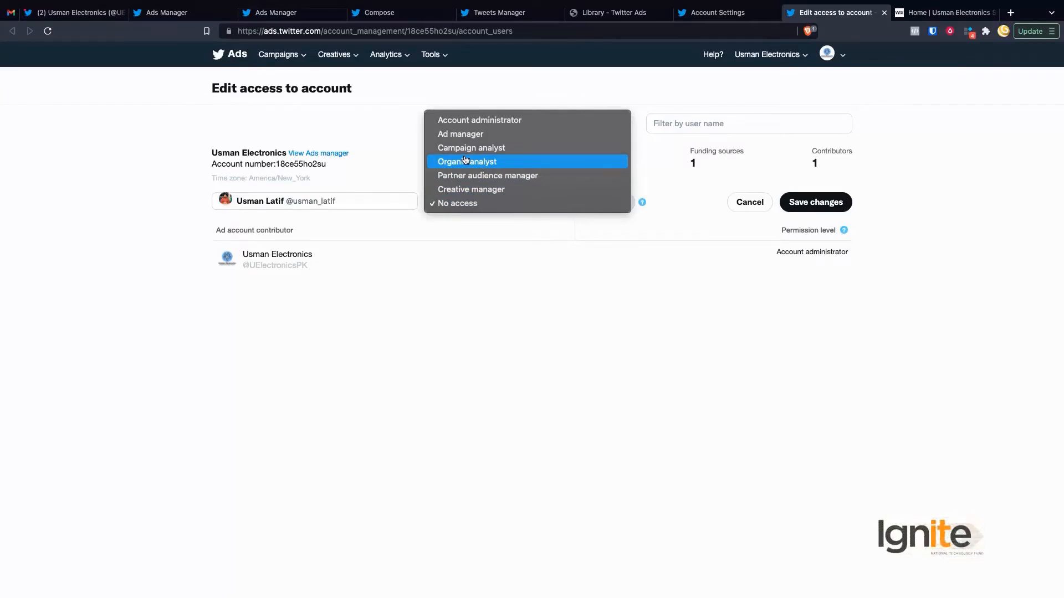
click(474, 120)
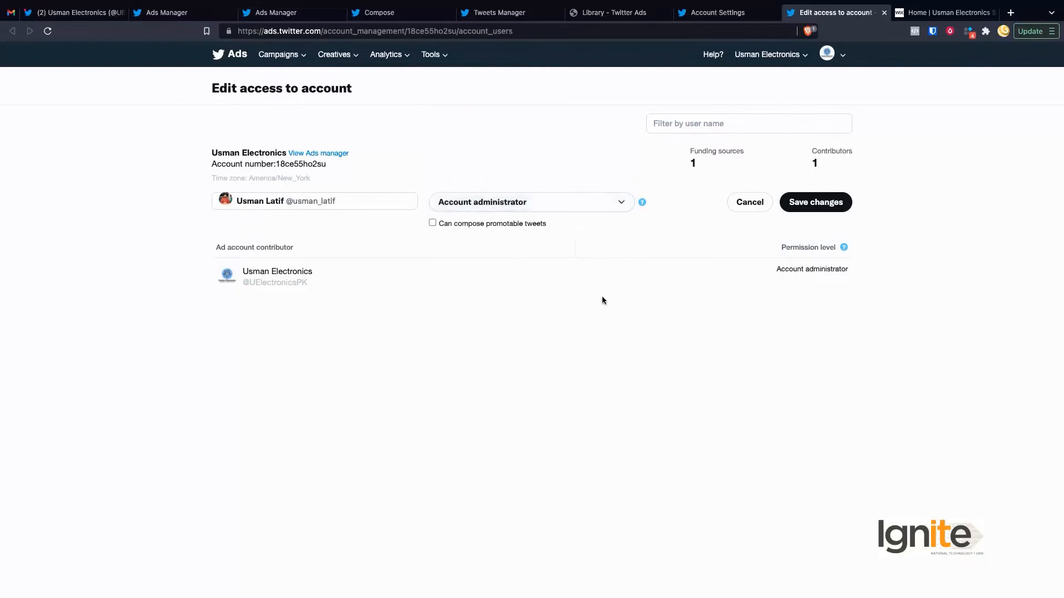
click(434, 226)
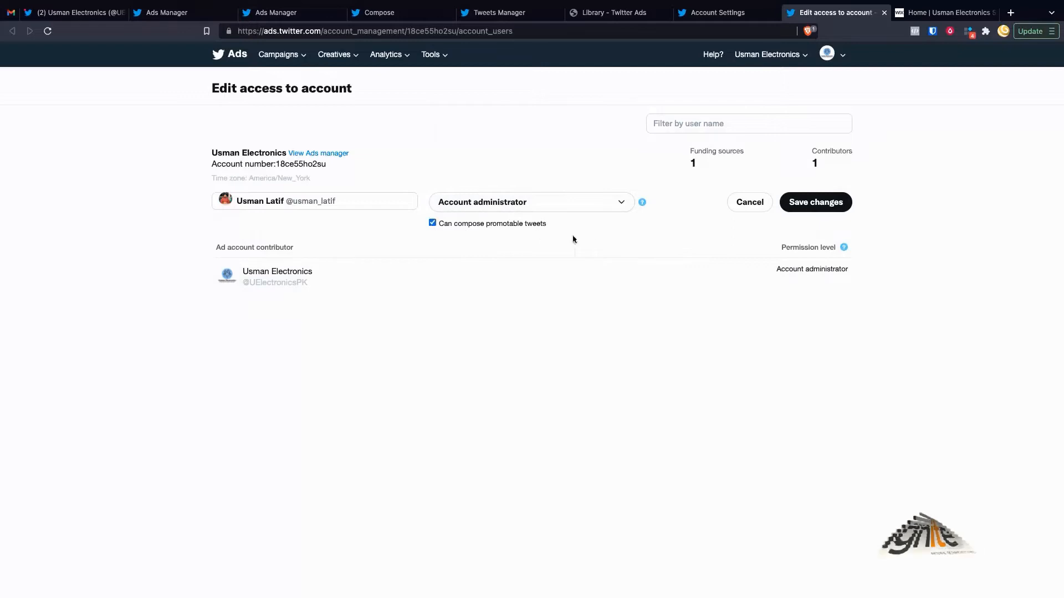
click(825, 204)
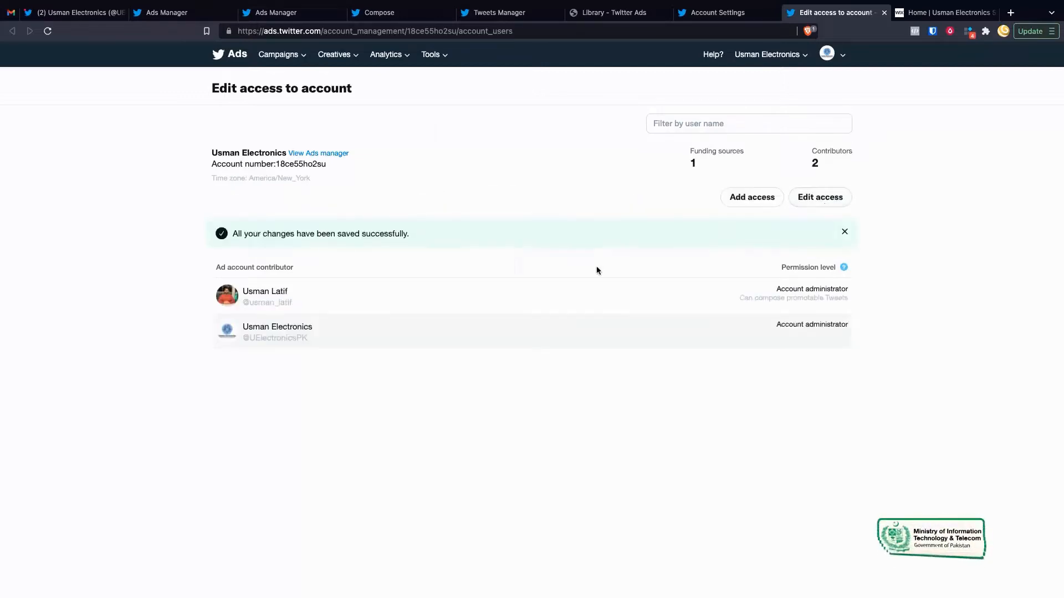
Step: Check the new contributor's promotable Tweets permission, then return to the Ads Manager tab
scroll(597, 267, up, 5)
scroll(597, 267, right, 5)
scroll(590, 270, left, 2)
scroll(590, 270, right, 2)
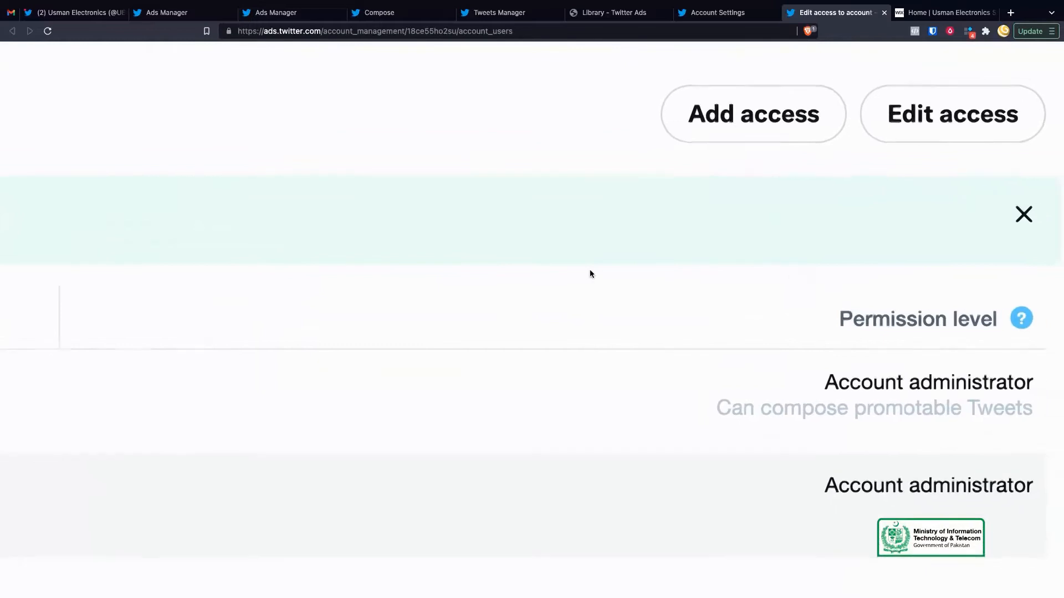
scroll(589, 271, down, 5)
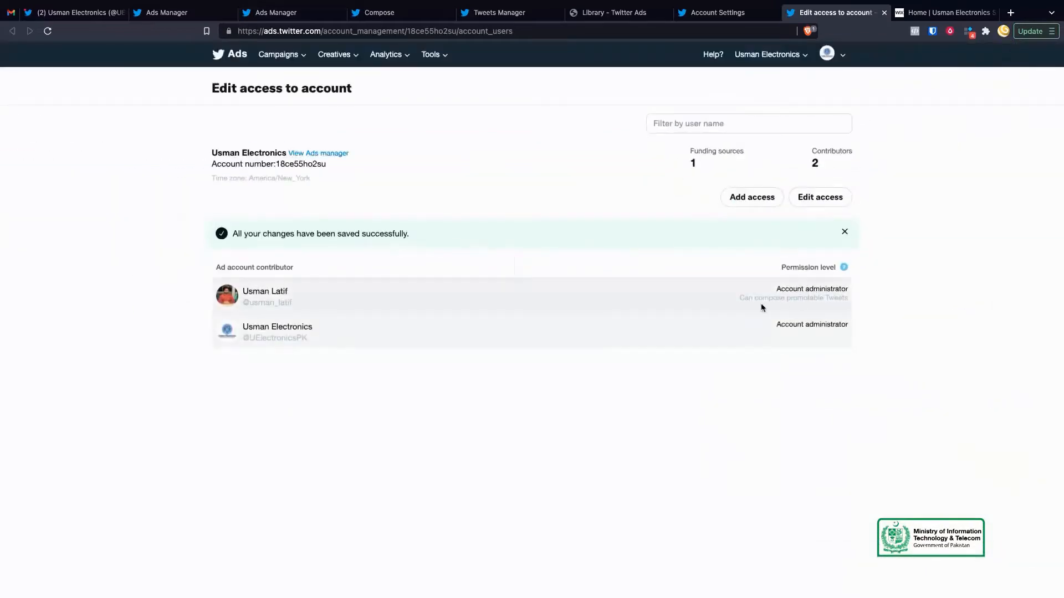
drag(748, 300, 791, 299)
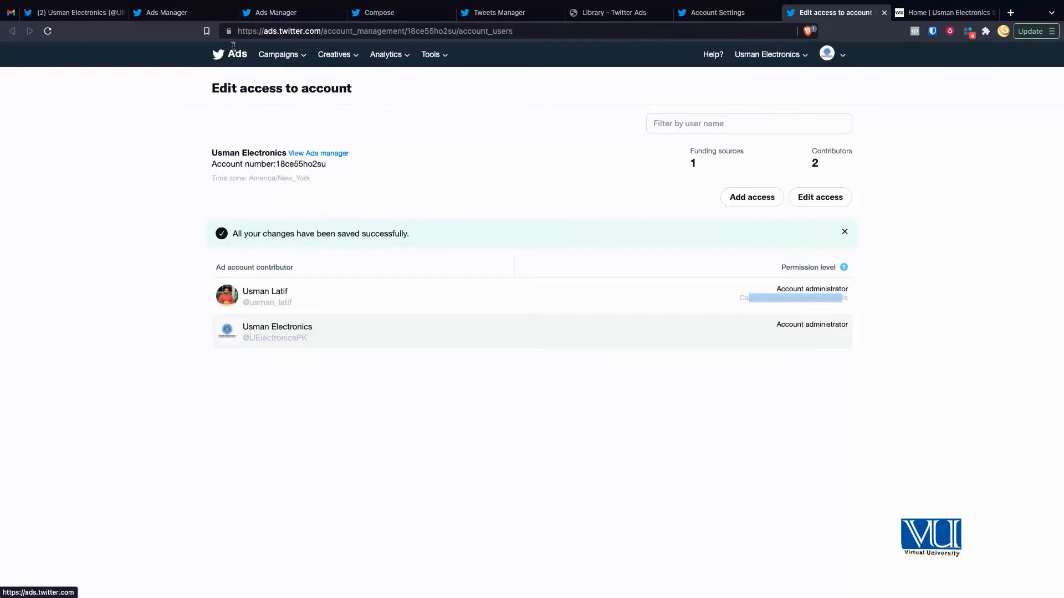
click(188, 17)
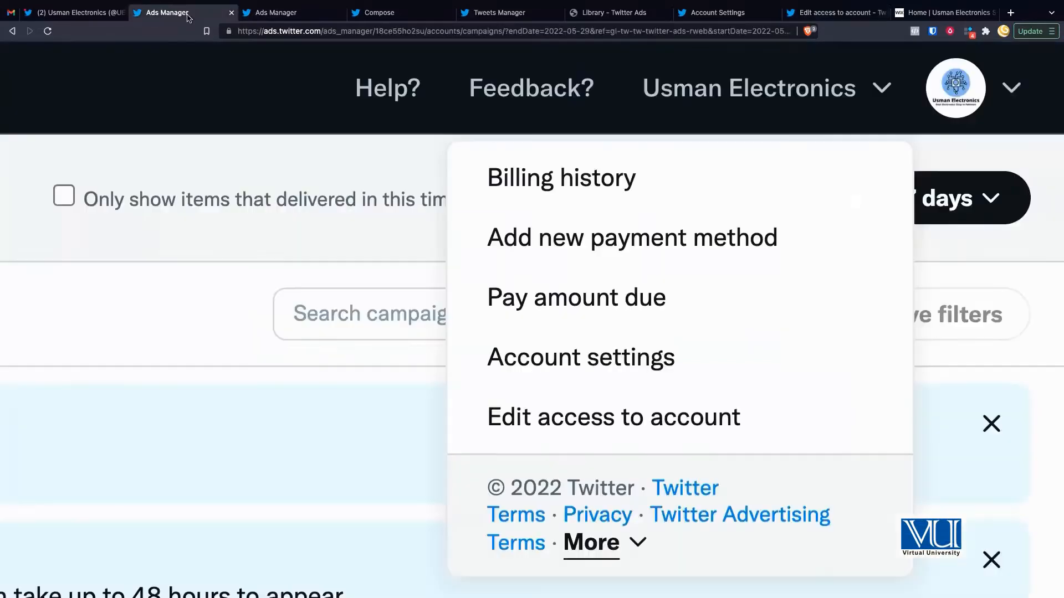
Step: Close the account menu, go to Campaigns, and start a new campaign
click(287, 175)
scroll(287, 174, down, 5)
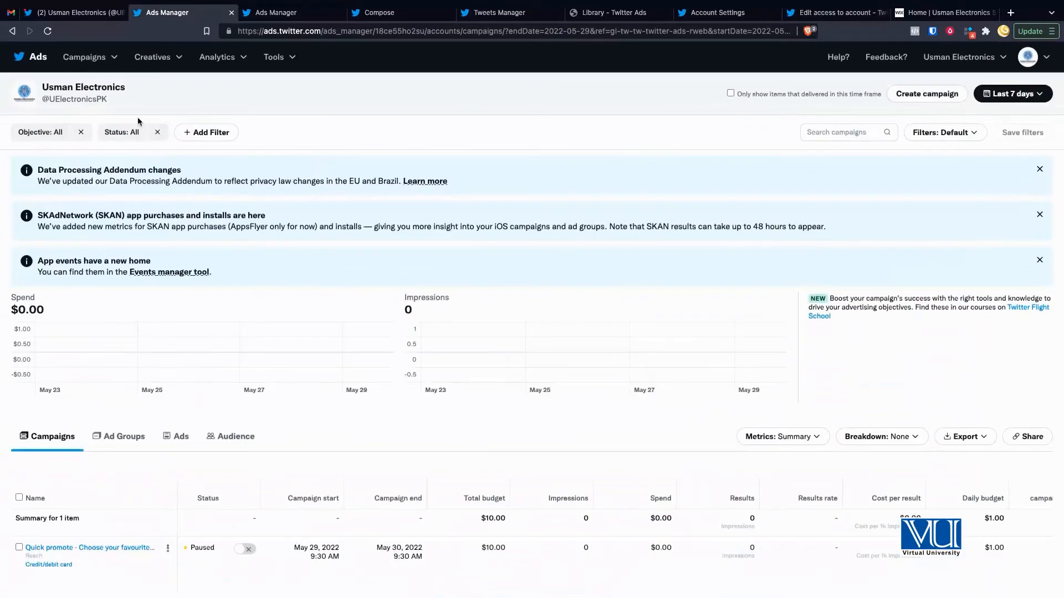
click(93, 65)
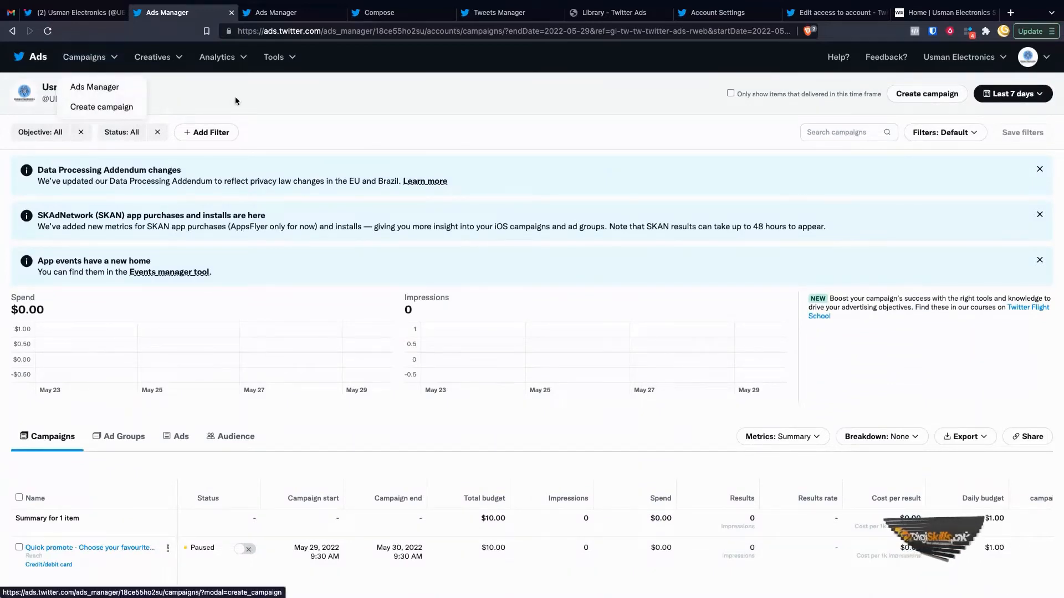
click(950, 106)
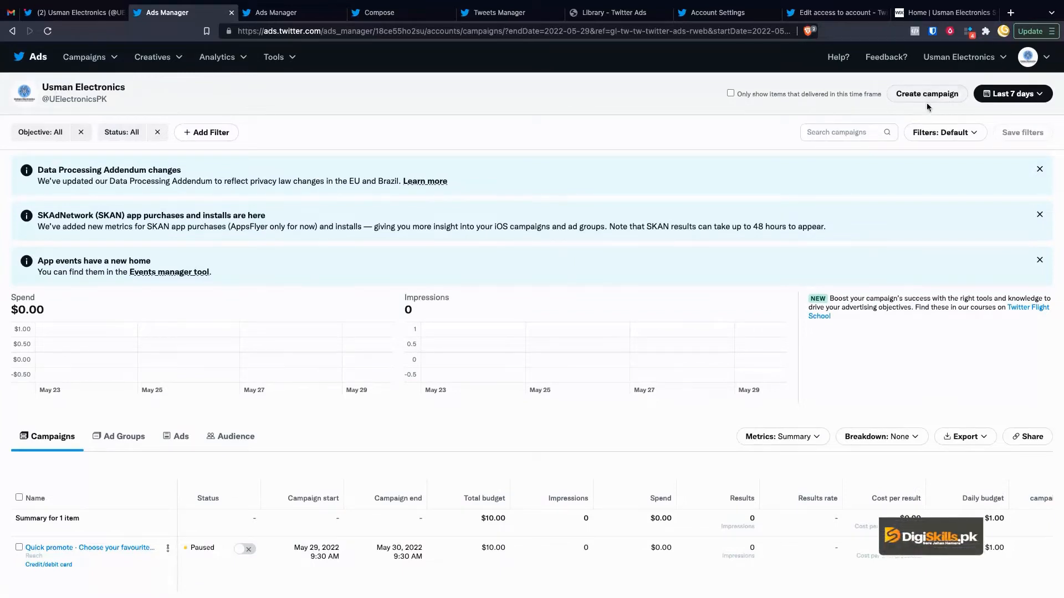
click(921, 96)
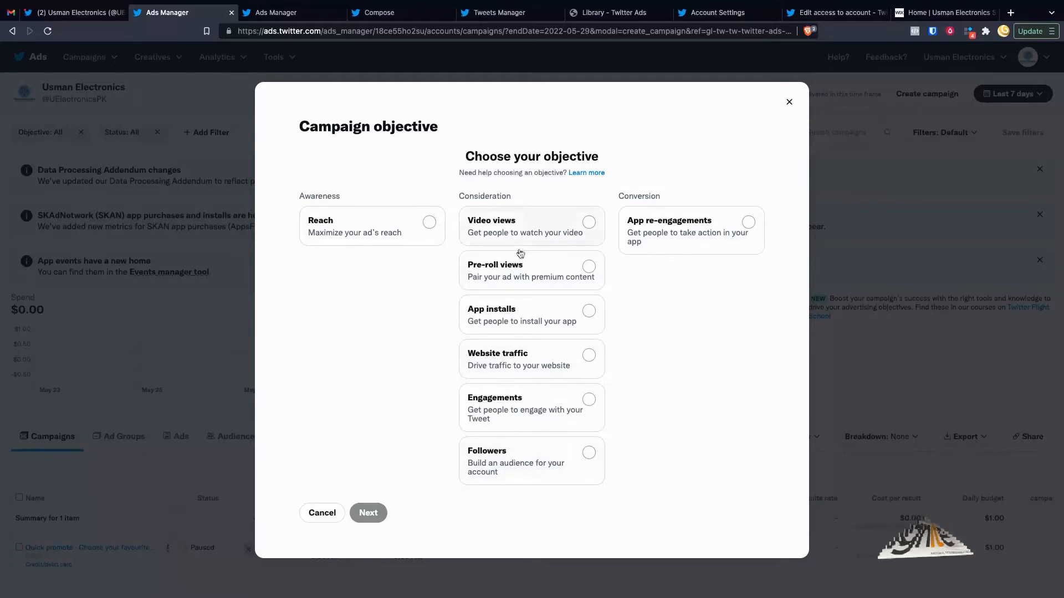
Step: Choose Pre-roll views as the objective and continue to the campaign details form
click(541, 269)
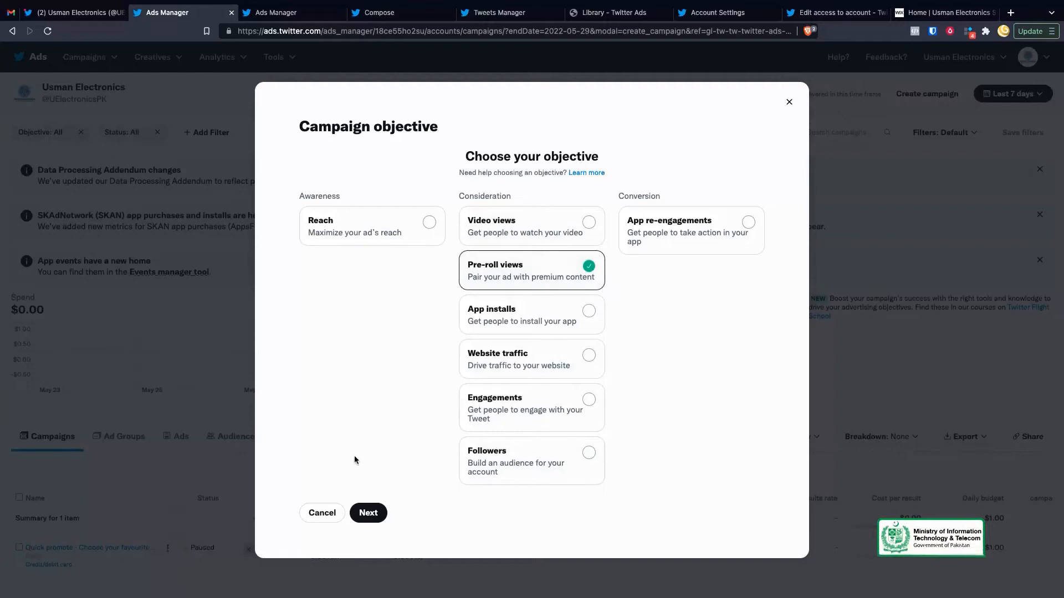
click(367, 517)
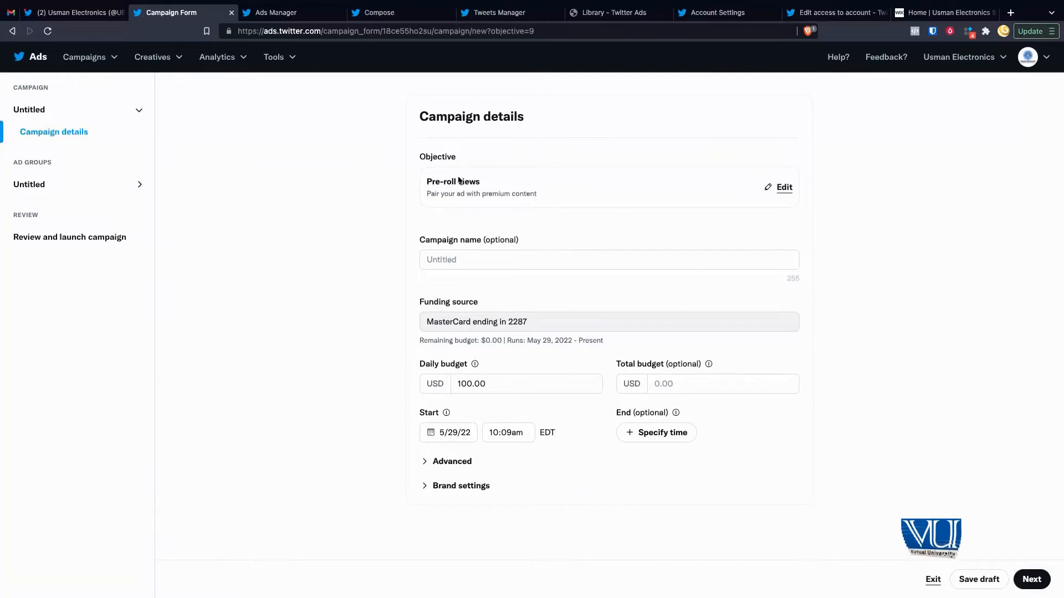
click(557, 260)
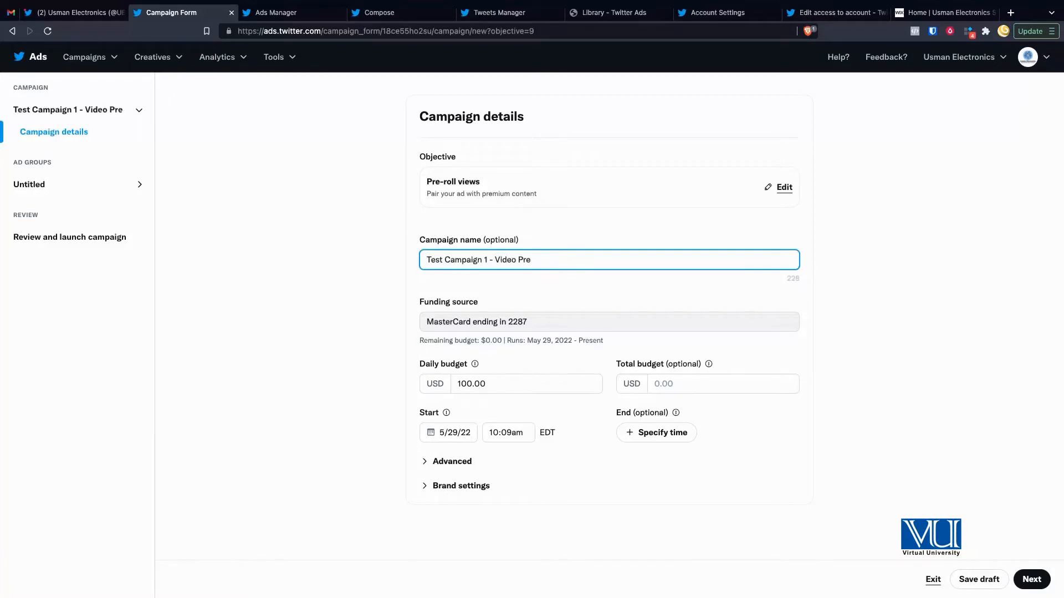
click(449, 291)
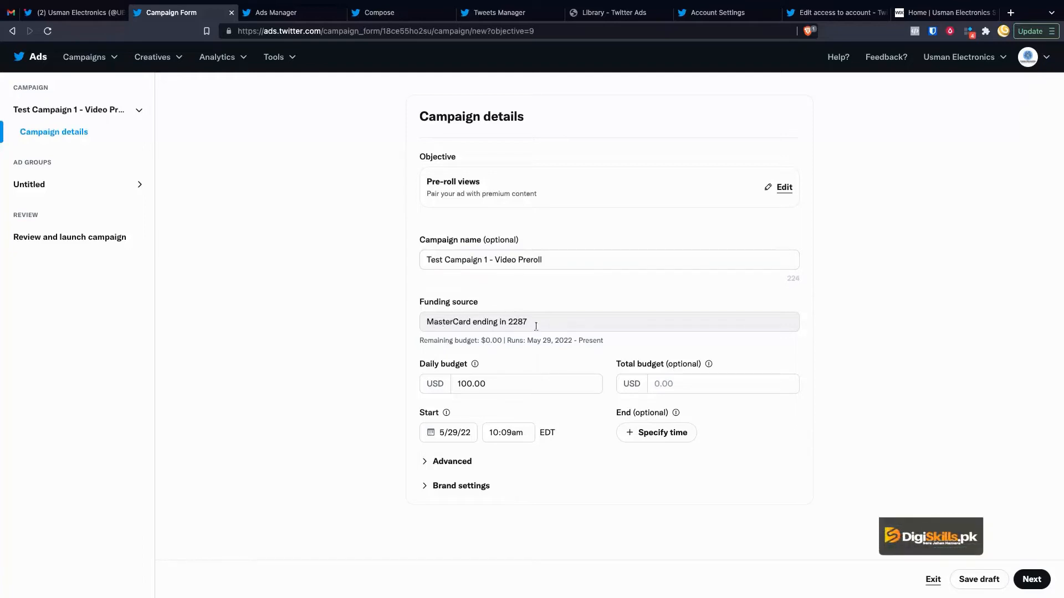
drag(526, 319, 487, 323)
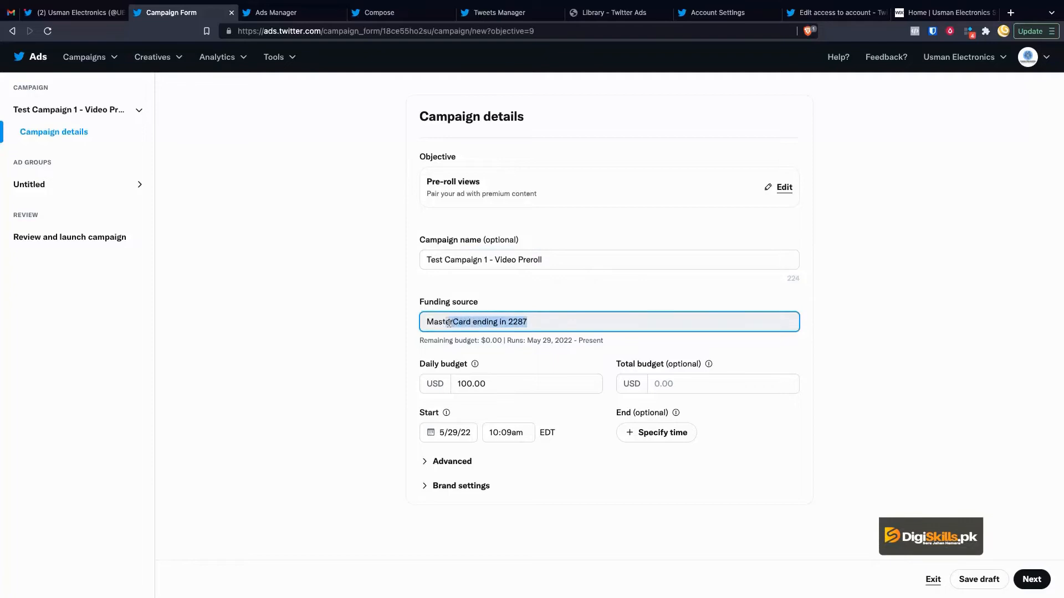
click(392, 325)
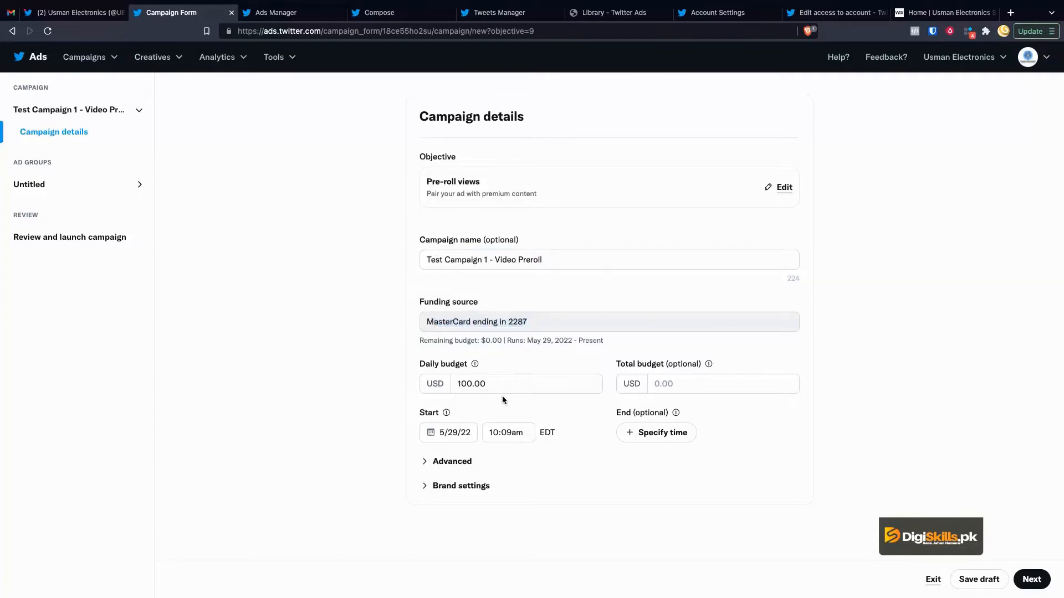
click(526, 384)
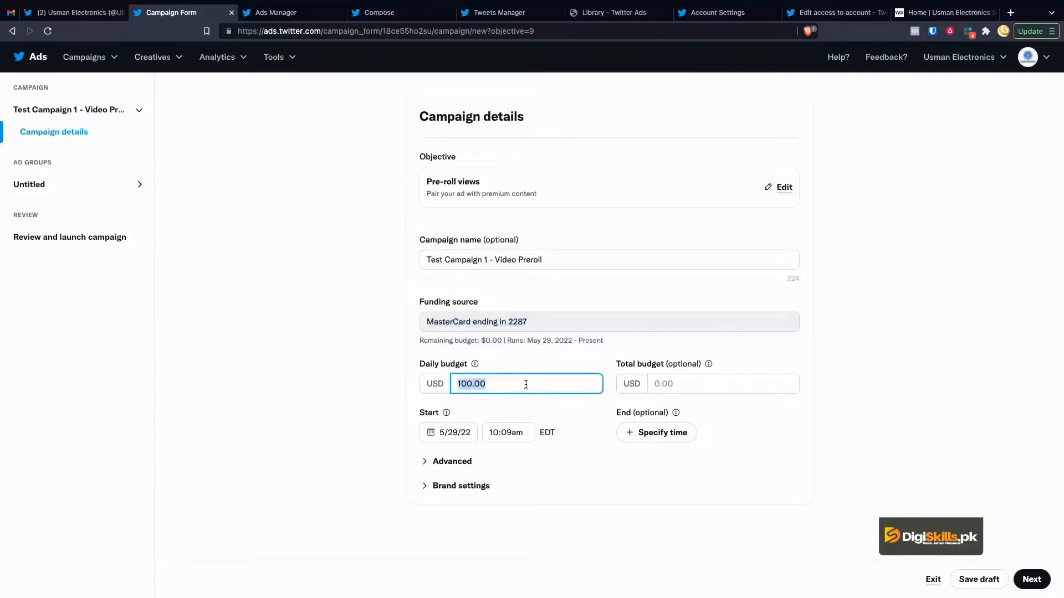
click(687, 388)
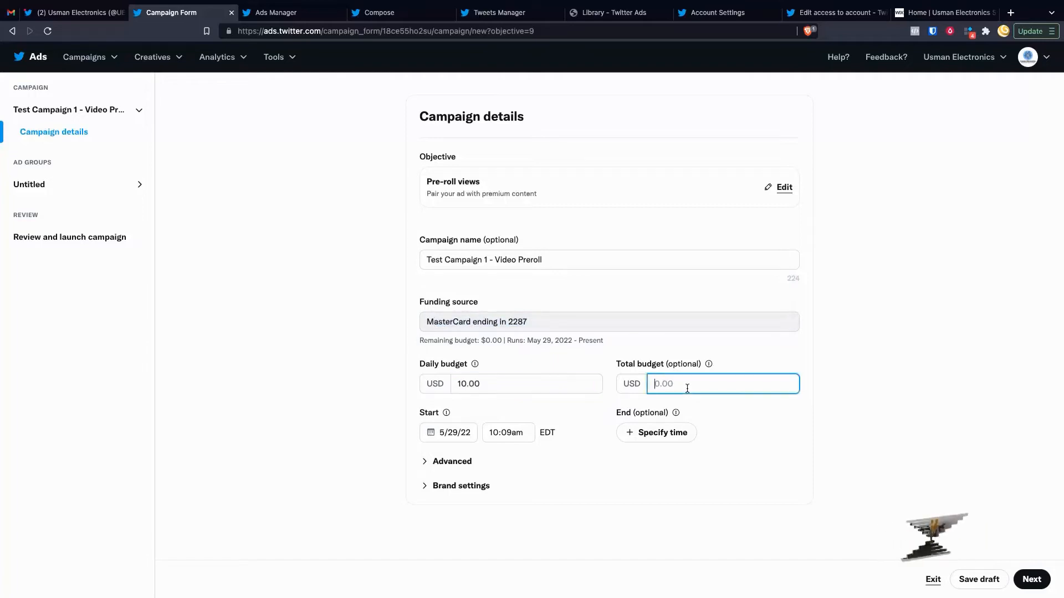
text(20)
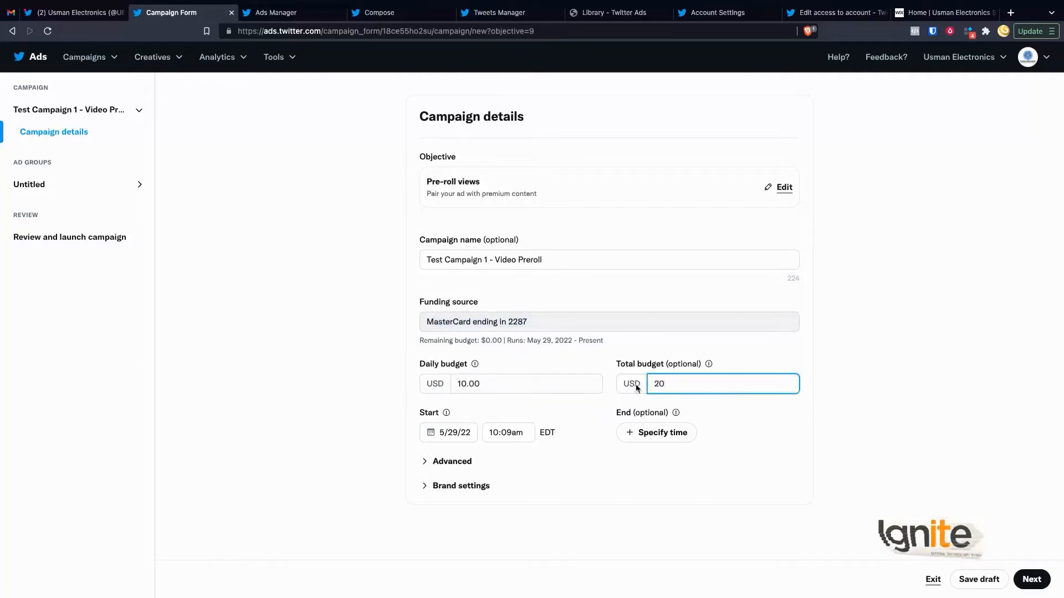
click(610, 398)
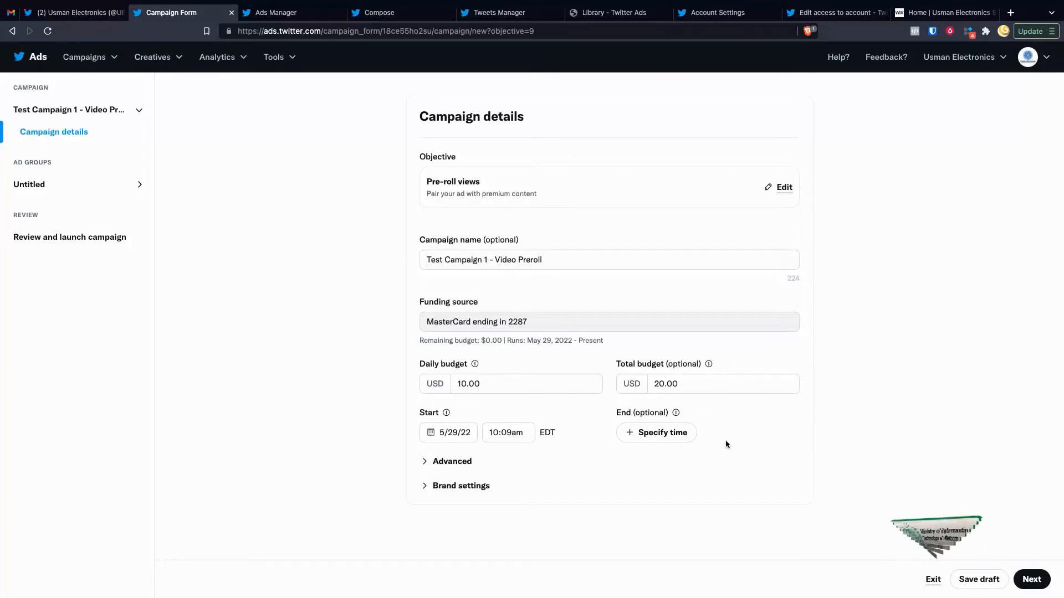
click(462, 438)
click(547, 464)
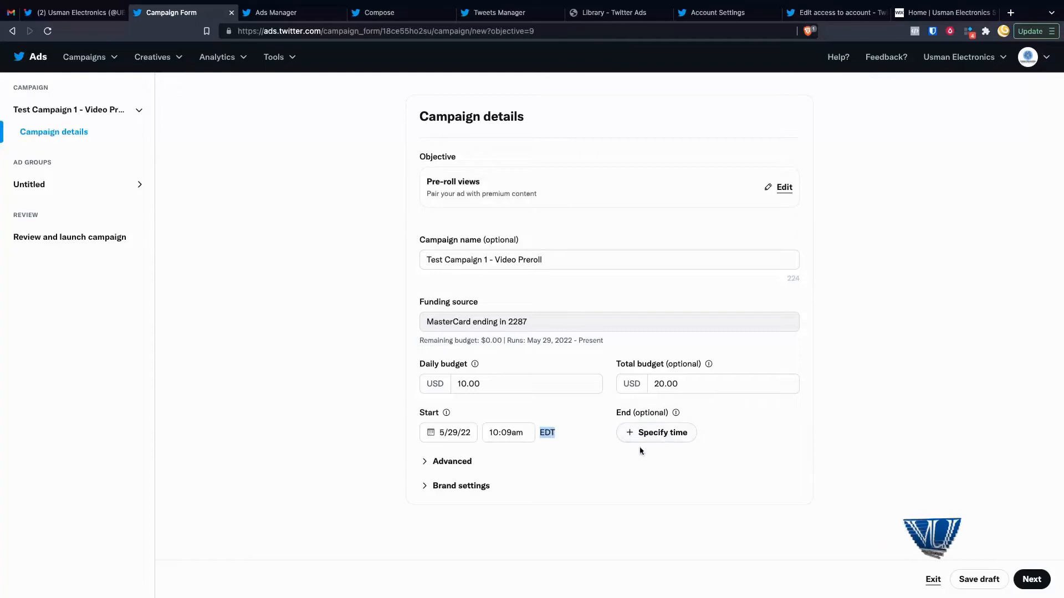
Step: Give the campaign an end date of June 30, 2022
click(651, 434)
click(652, 434)
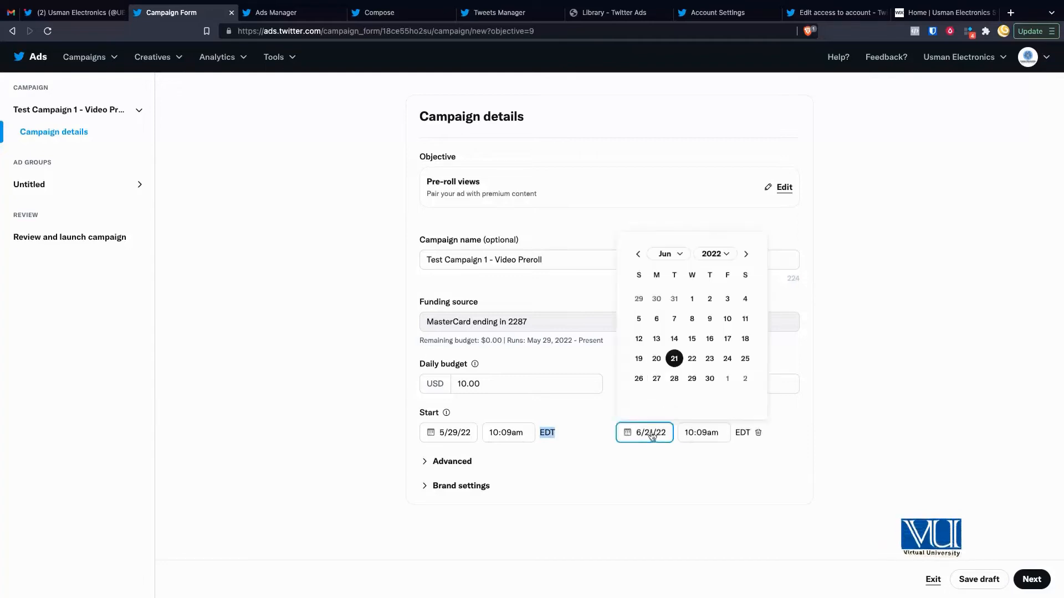
click(710, 379)
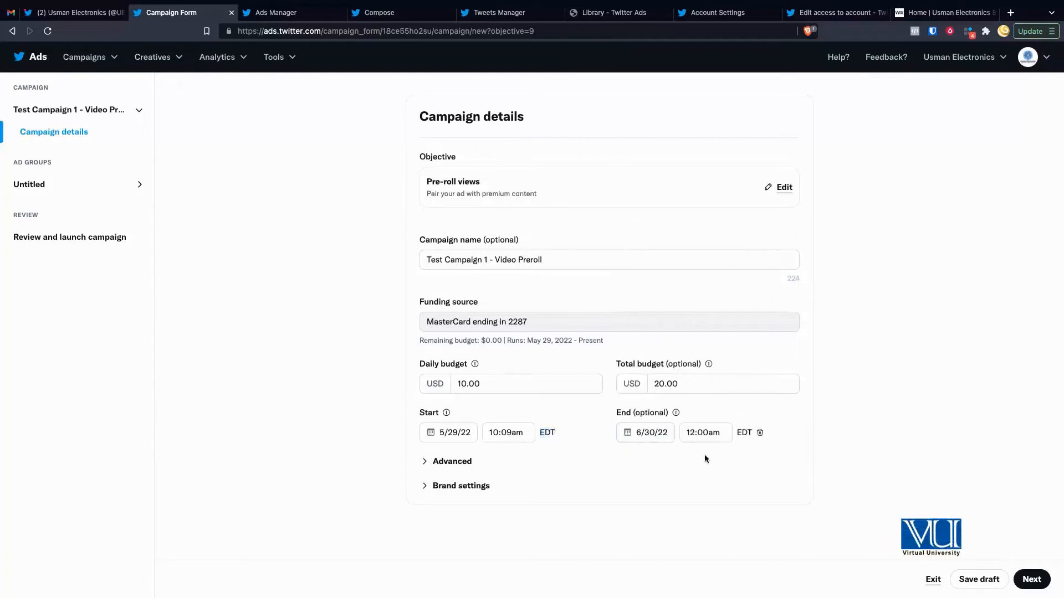
Step: Expand the Advanced and Brand settings, leaving pacing at Standard
click(451, 461)
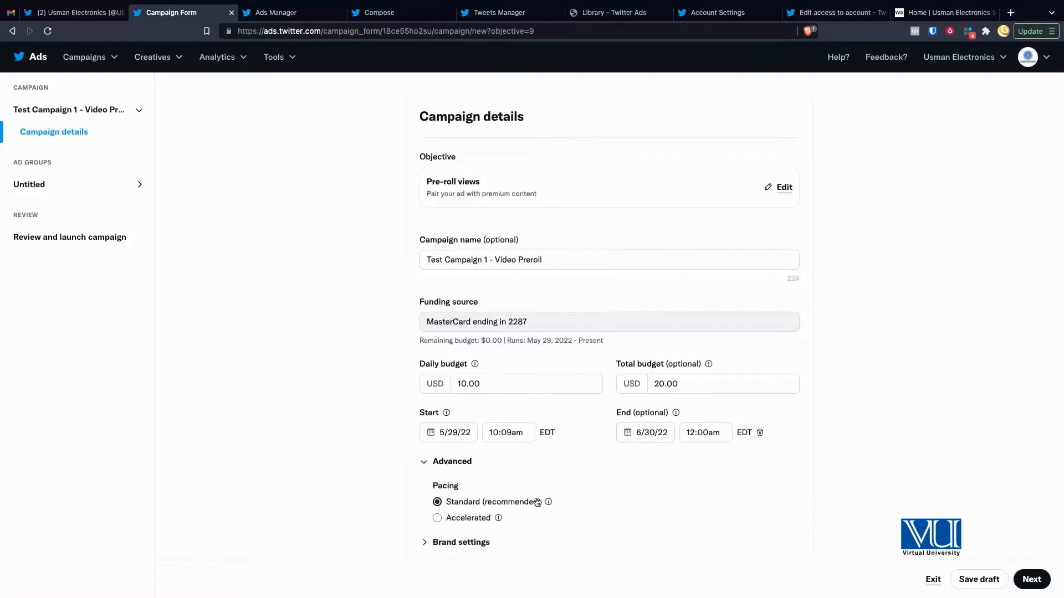
scroll(537, 501, down, 1)
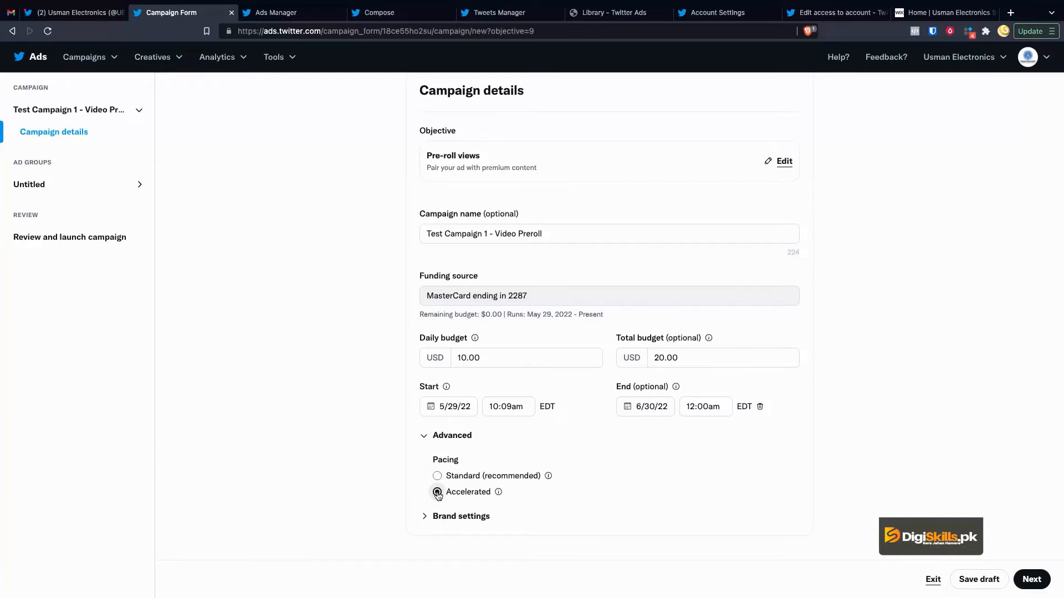
click(425, 518)
scroll(495, 513, down, 2)
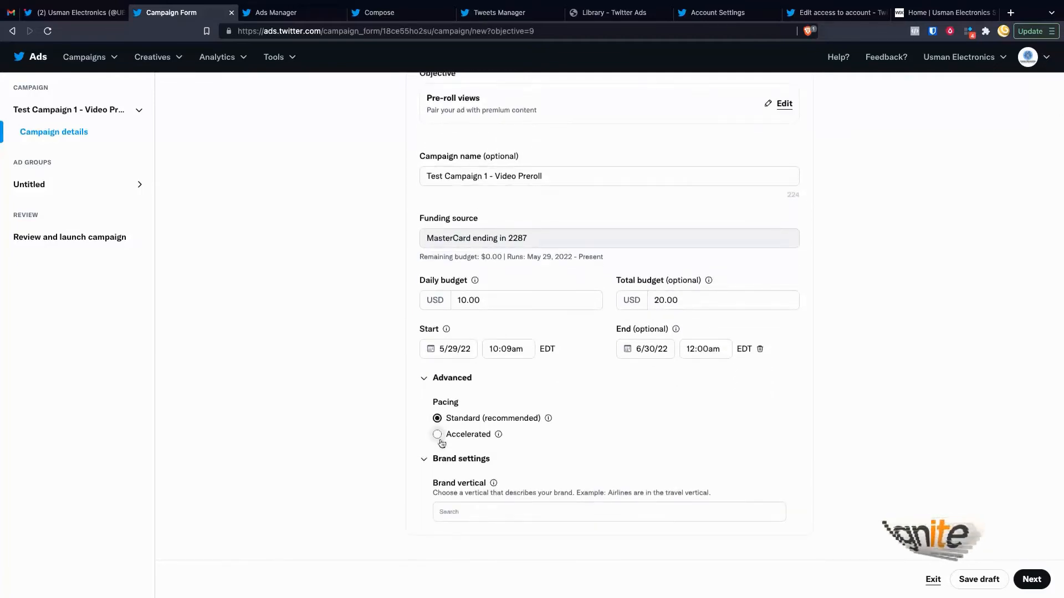
Step: Add Retail and then Technology as the campaign's brand vertical categories
click(476, 514)
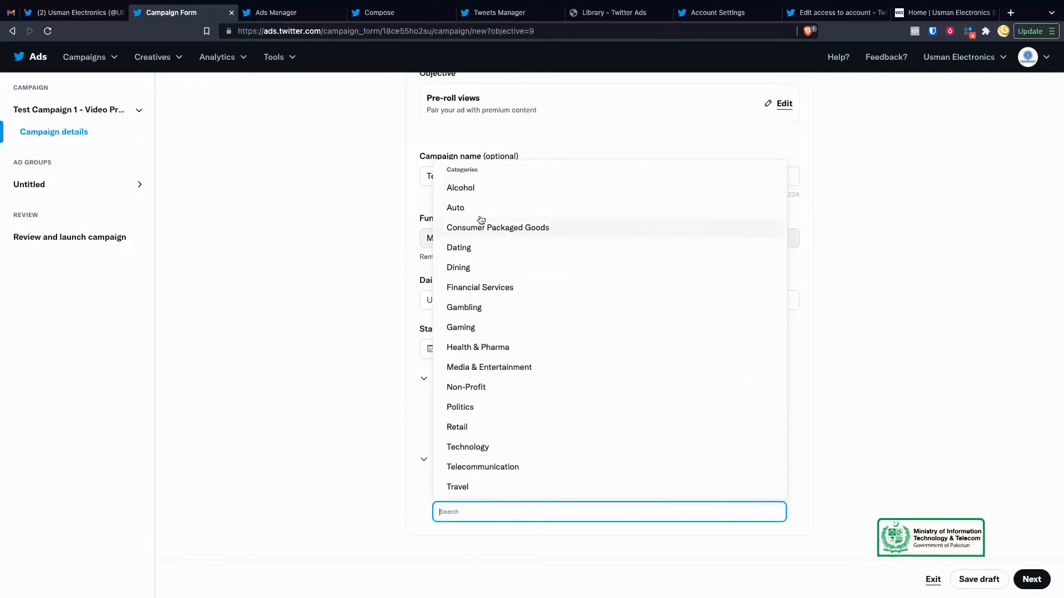
click(462, 432)
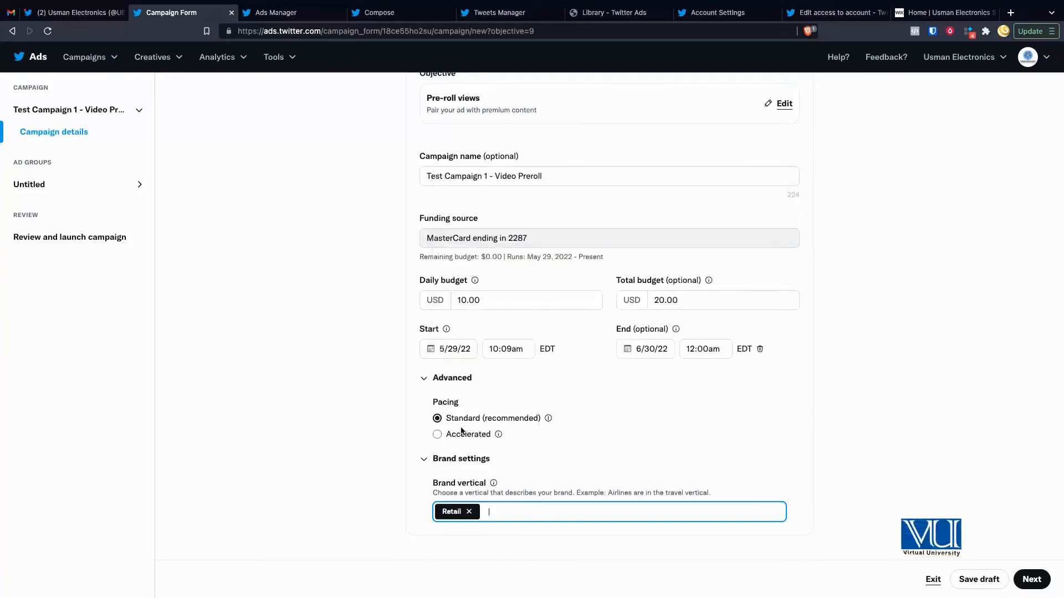
click(508, 513)
click(492, 450)
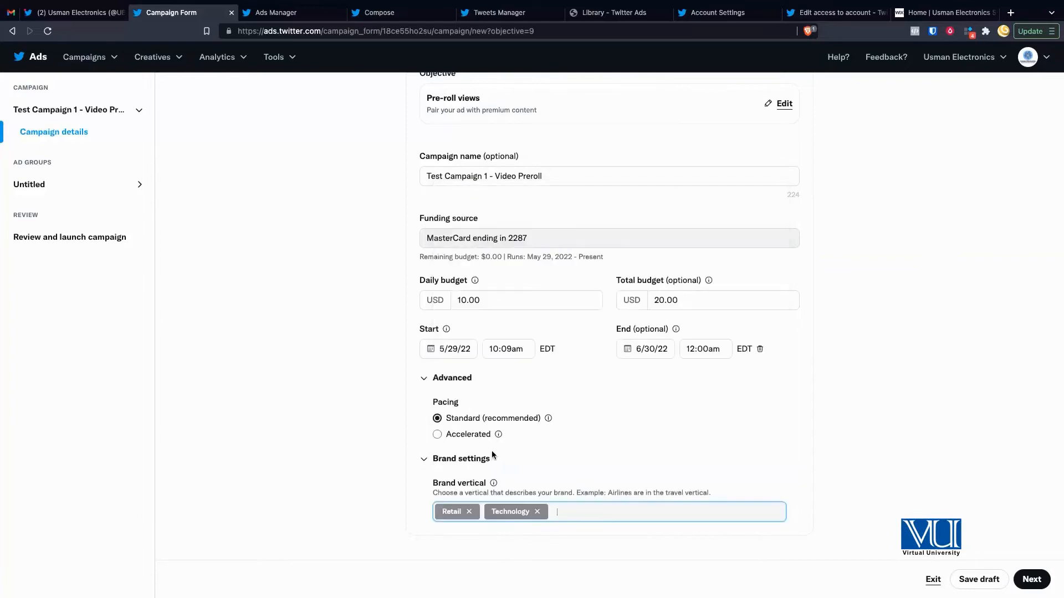
click(392, 511)
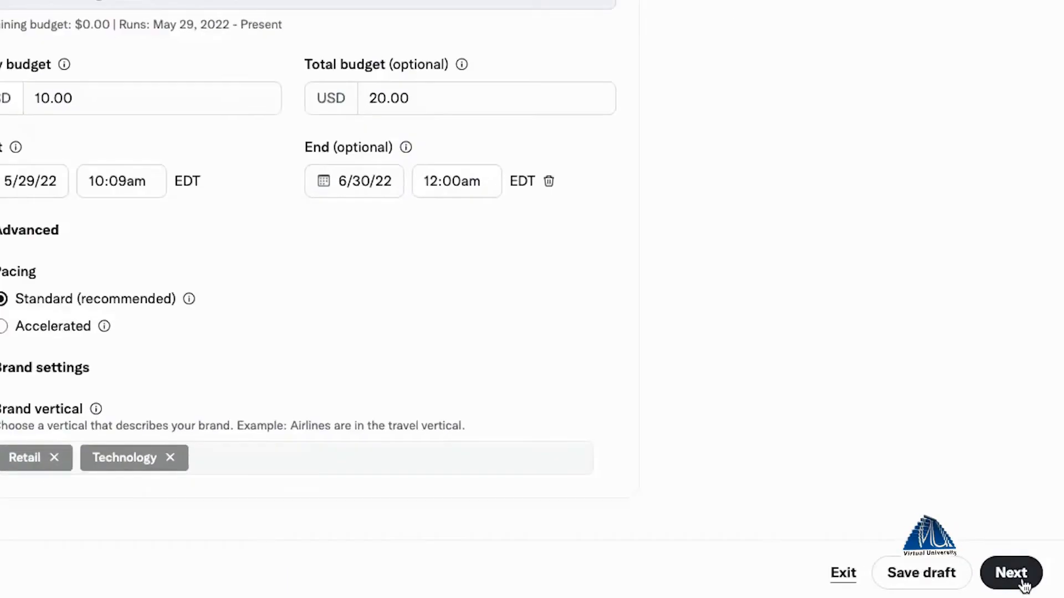
Step: Move on to ad group setup and name the ad group 'Group 1'
click(1023, 586)
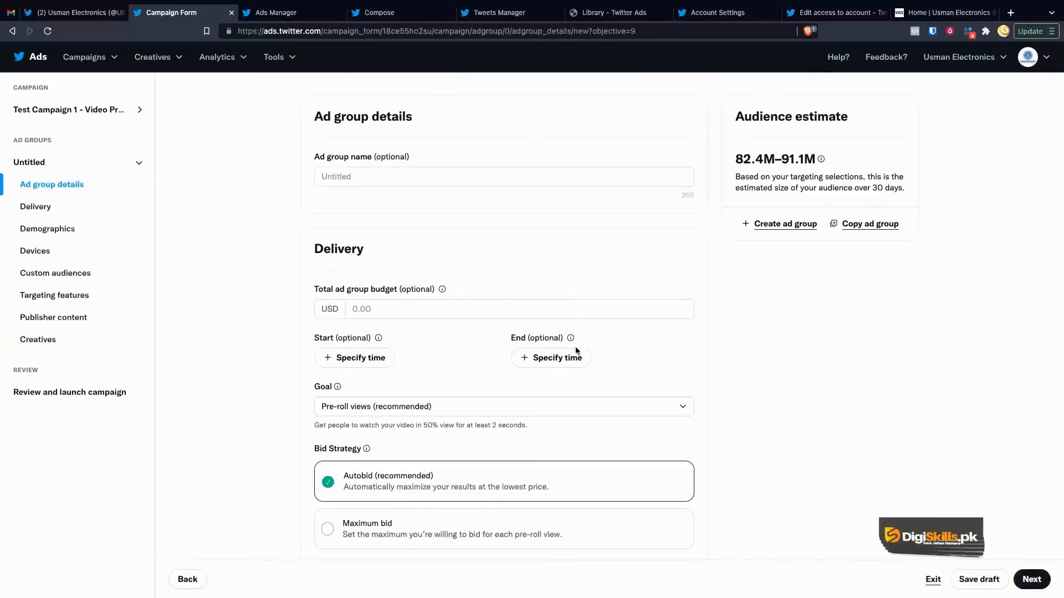
click(339, 178)
text(Group 1)
click(291, 247)
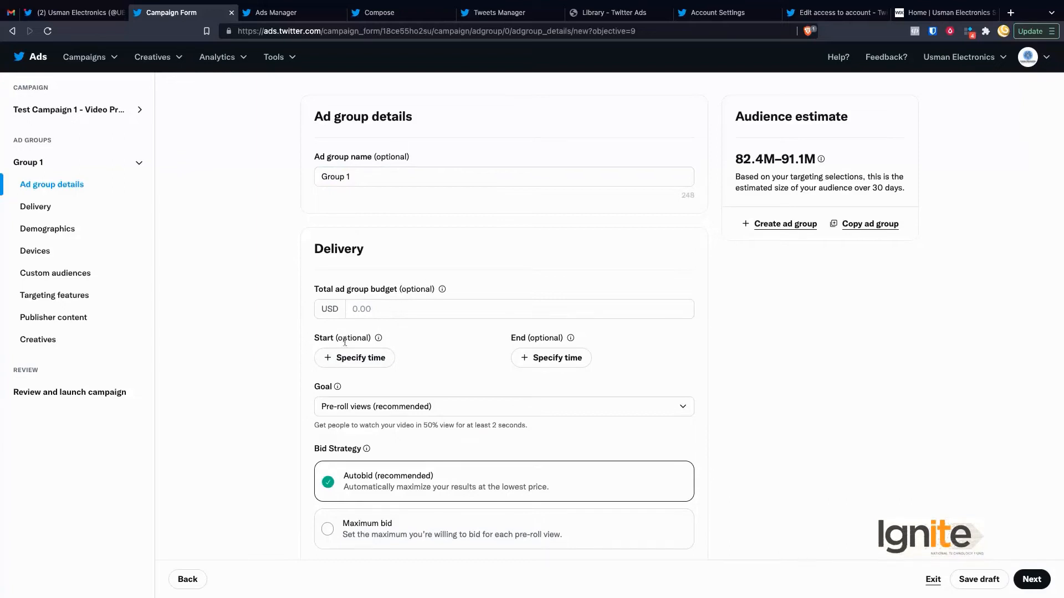
Step: Try a Maximum bid for pre-roll views, then switch bidding back to Autobid
scroll(544, 380, down, 1)
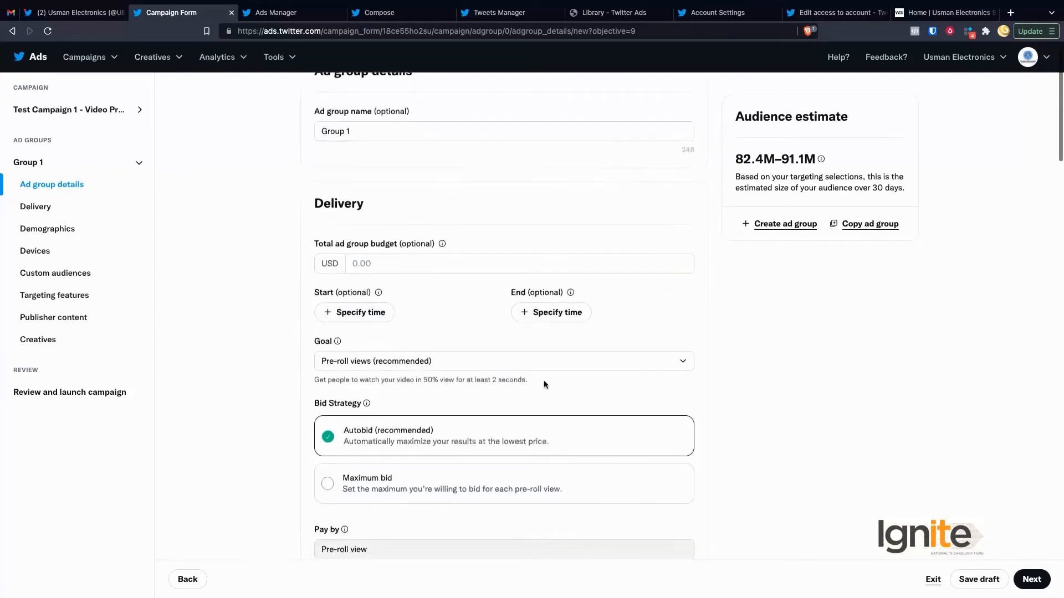
scroll(399, 383, down, 2)
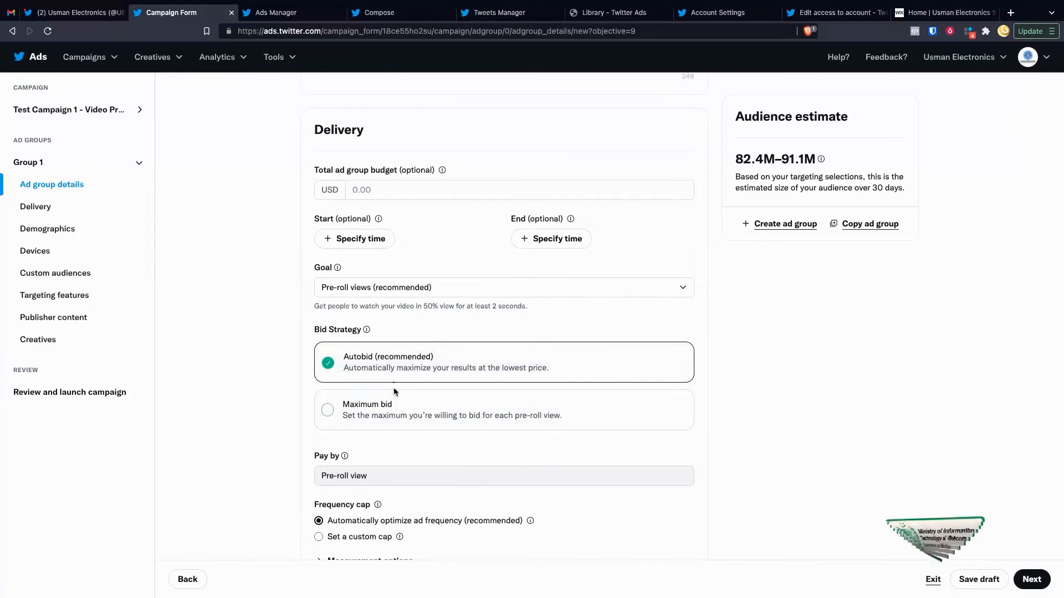
click(372, 426)
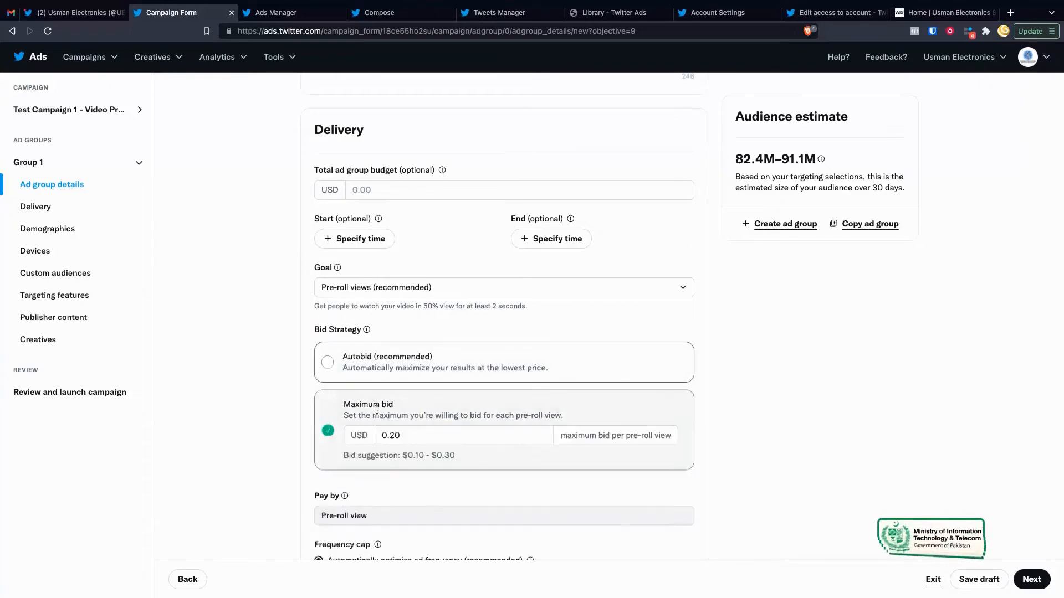
click(416, 436)
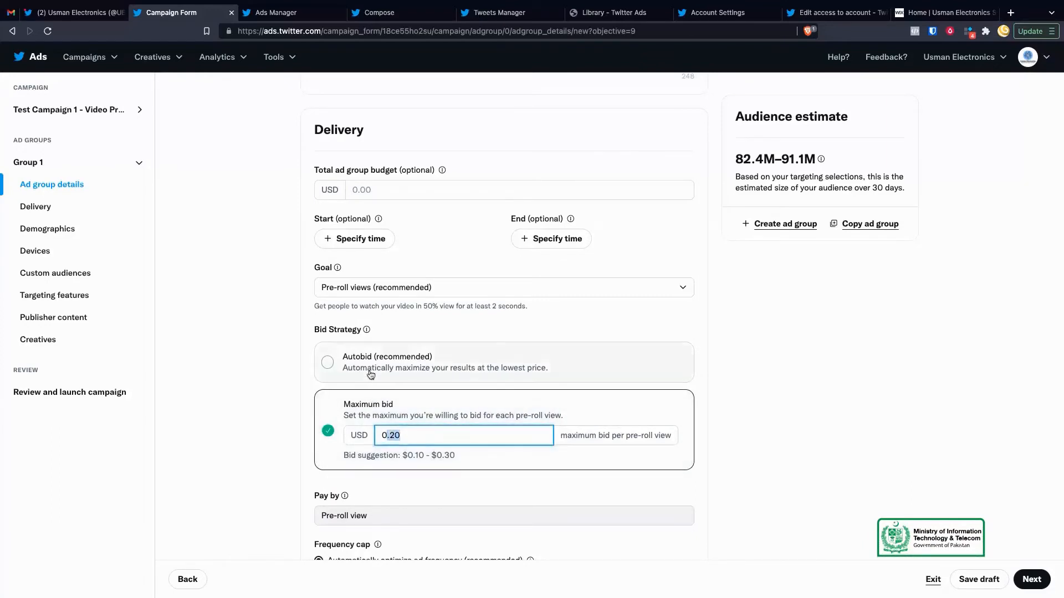
click(406, 436)
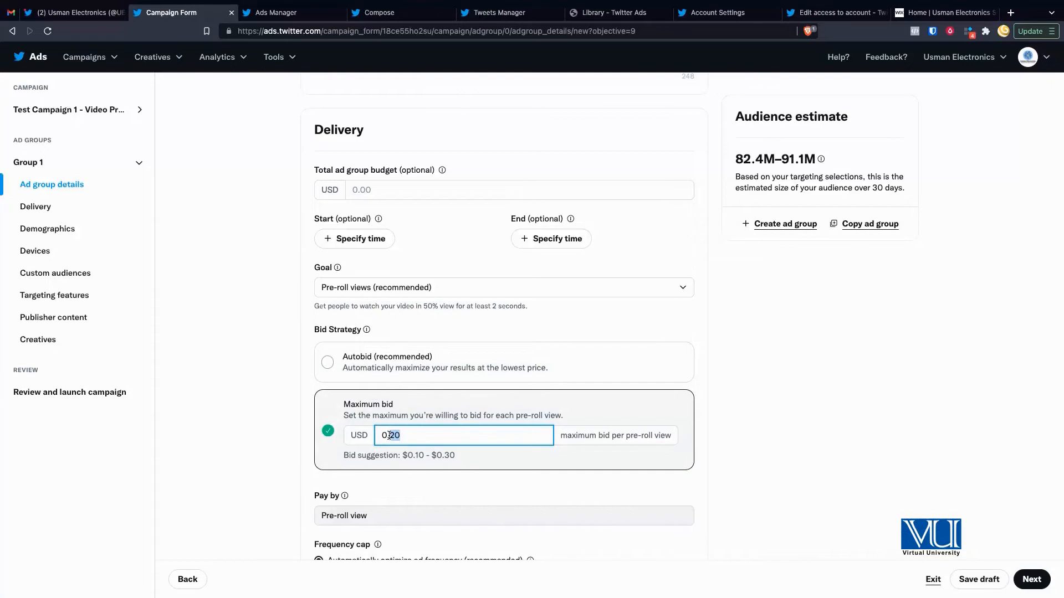
click(407, 472)
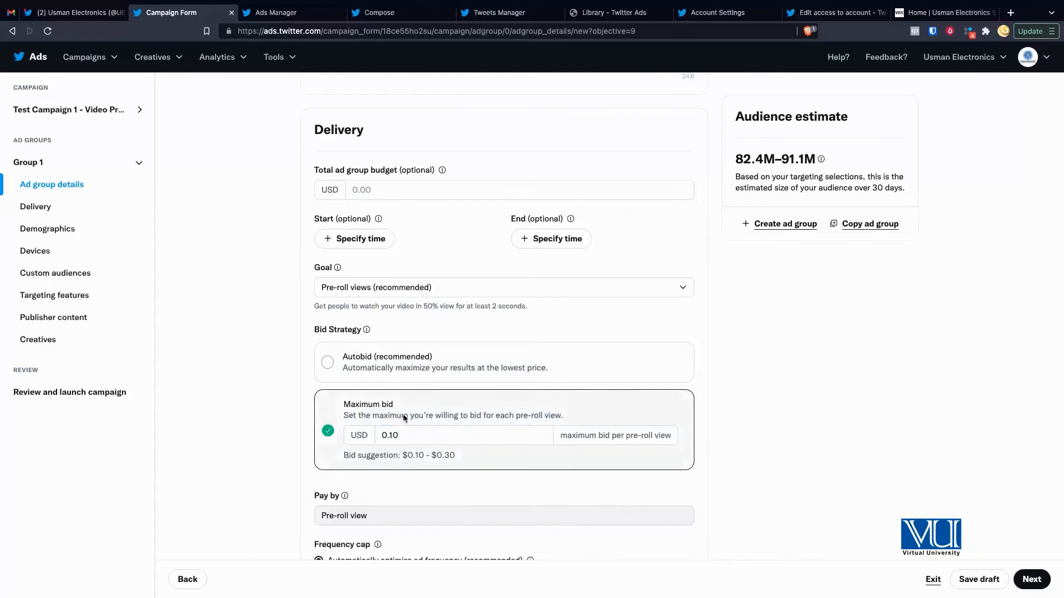
click(403, 366)
Step: Review the ad group's Pre-roll view pay-by setting
scroll(406, 451, down, 2)
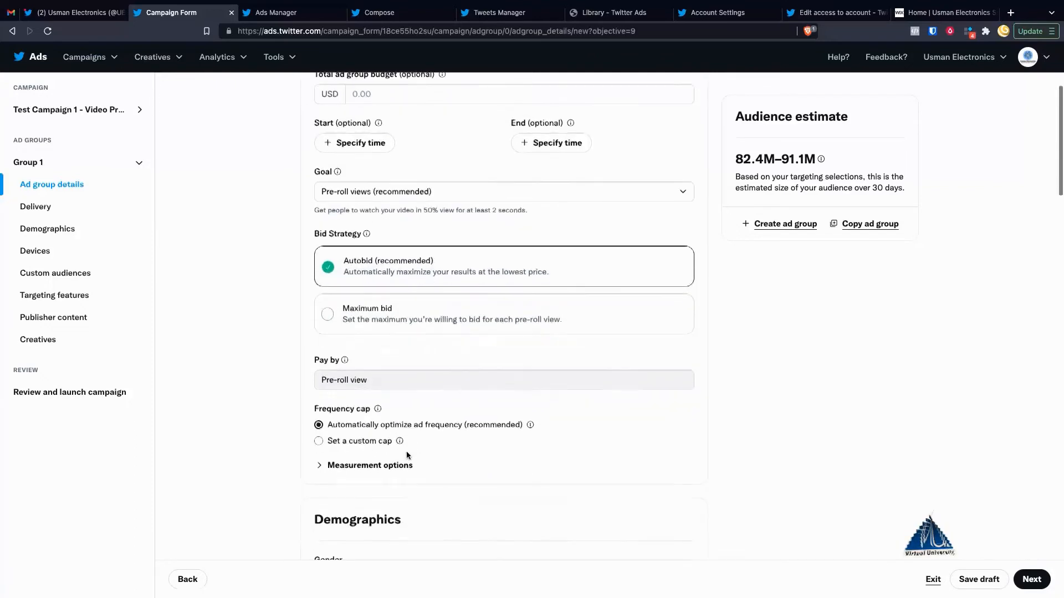
double_click(361, 380)
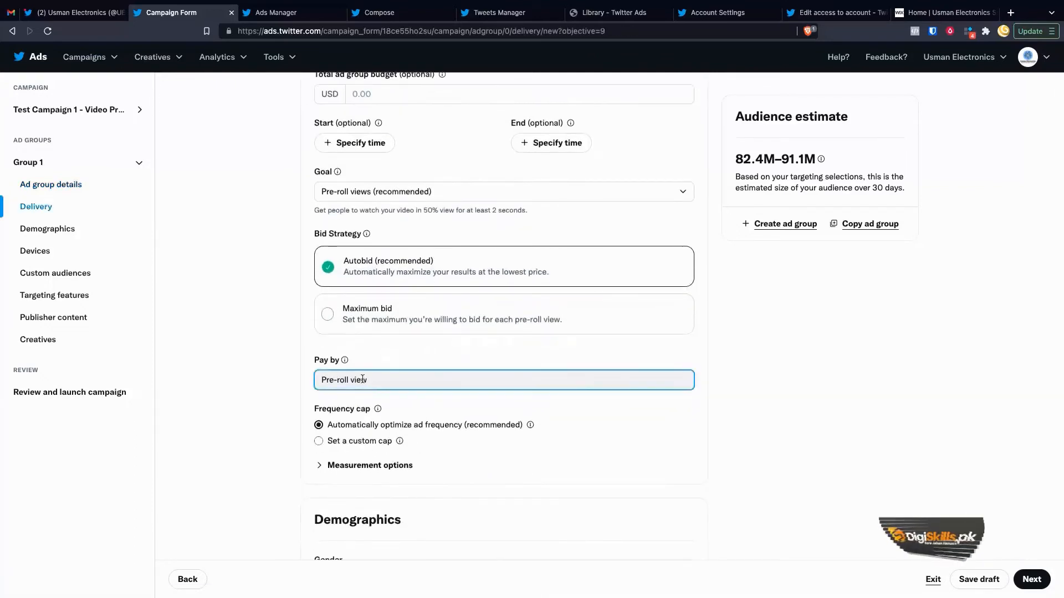
click(354, 391)
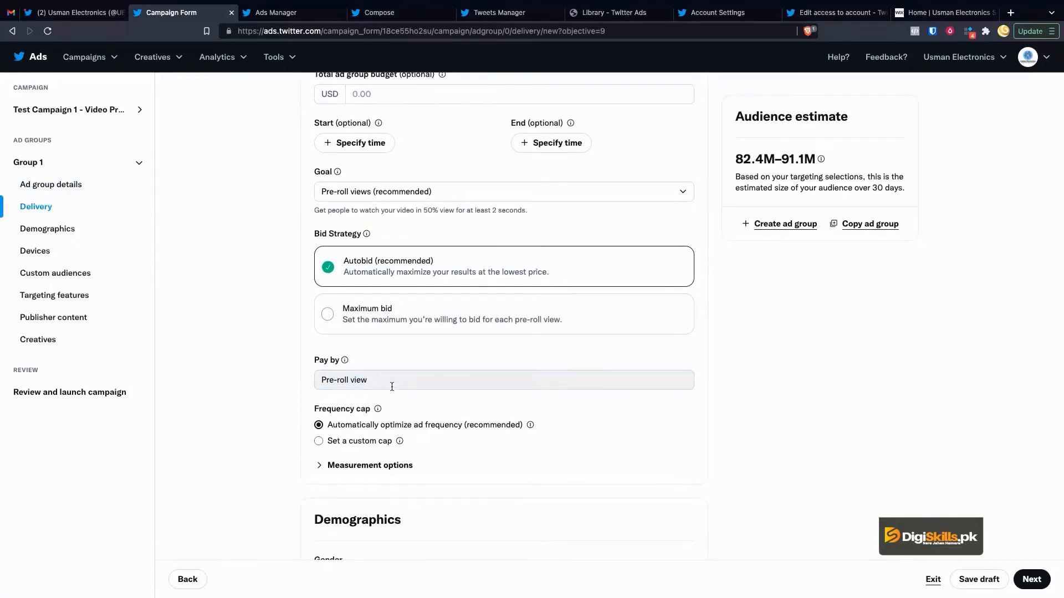
scroll(391, 386, down, 1)
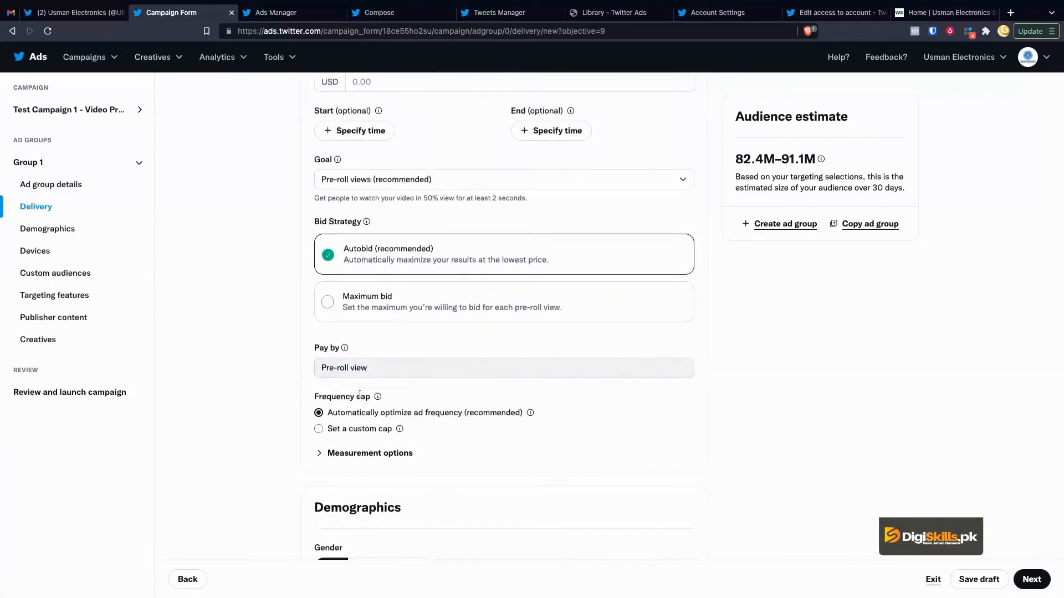
scroll(403, 413, down, 3)
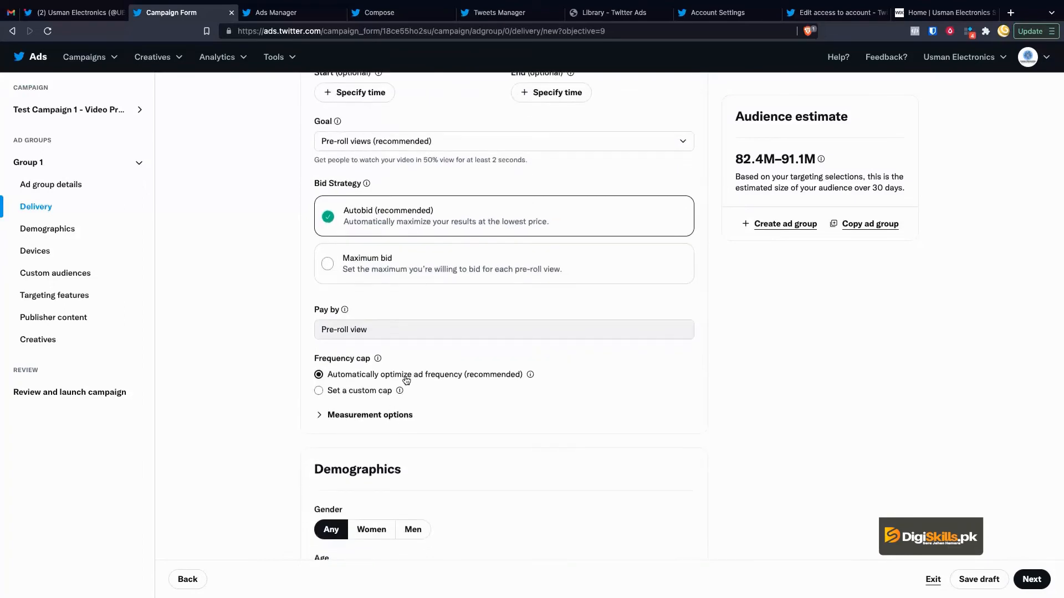
Step: Set a custom frequency cap of 2 impressions per 7 days
double_click(317, 358)
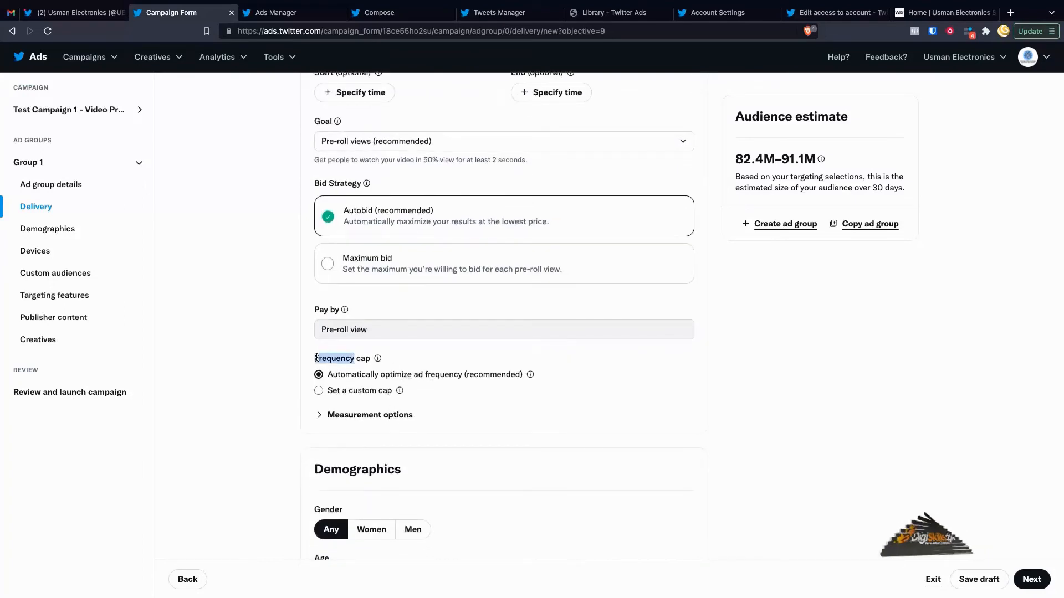
click(337, 392)
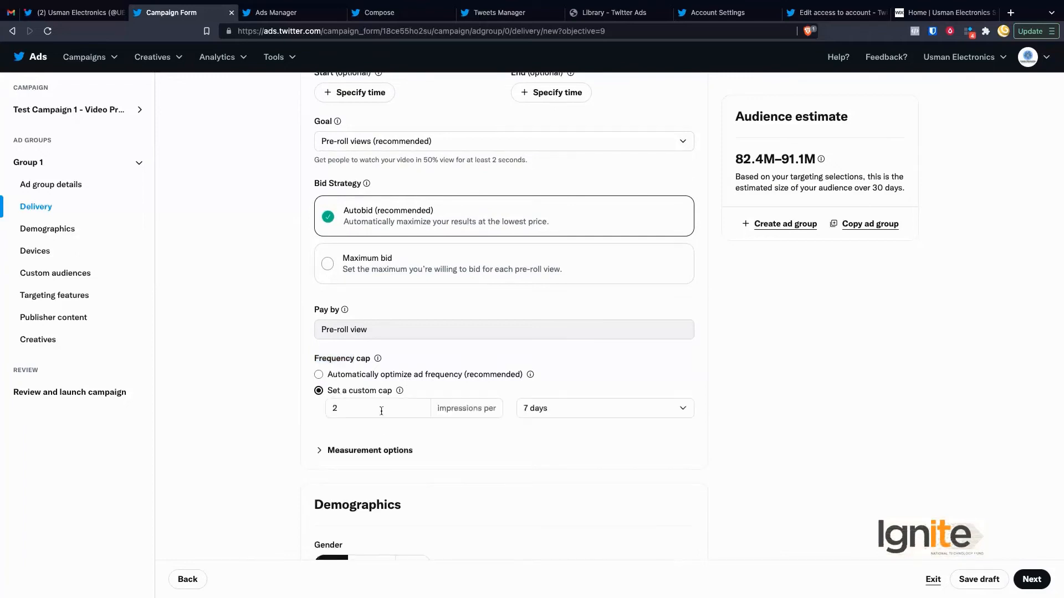
scroll(381, 412, down, 2)
click(344, 385)
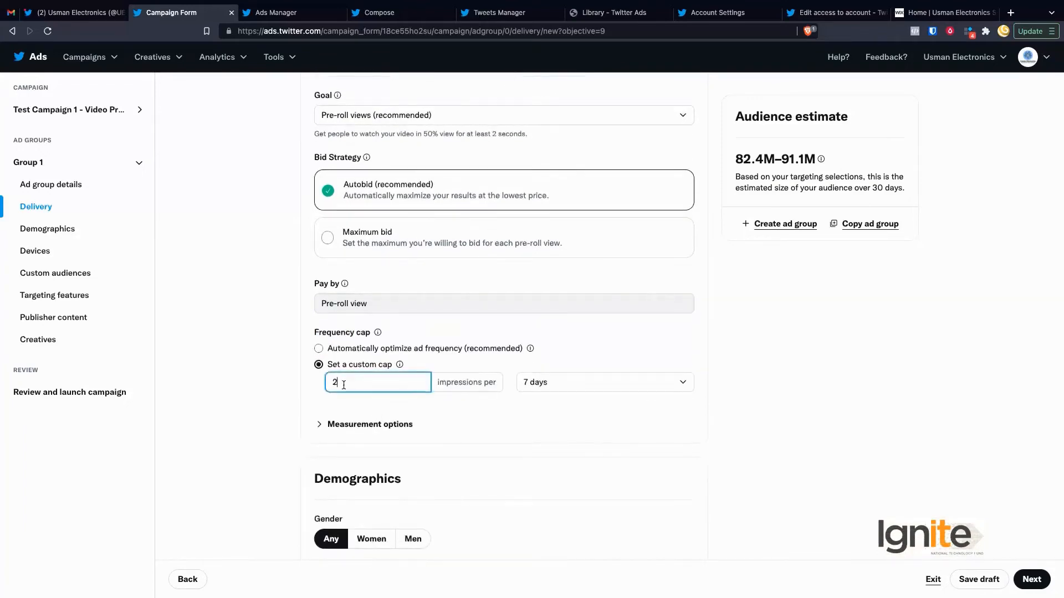
double_click(463, 383)
click(547, 385)
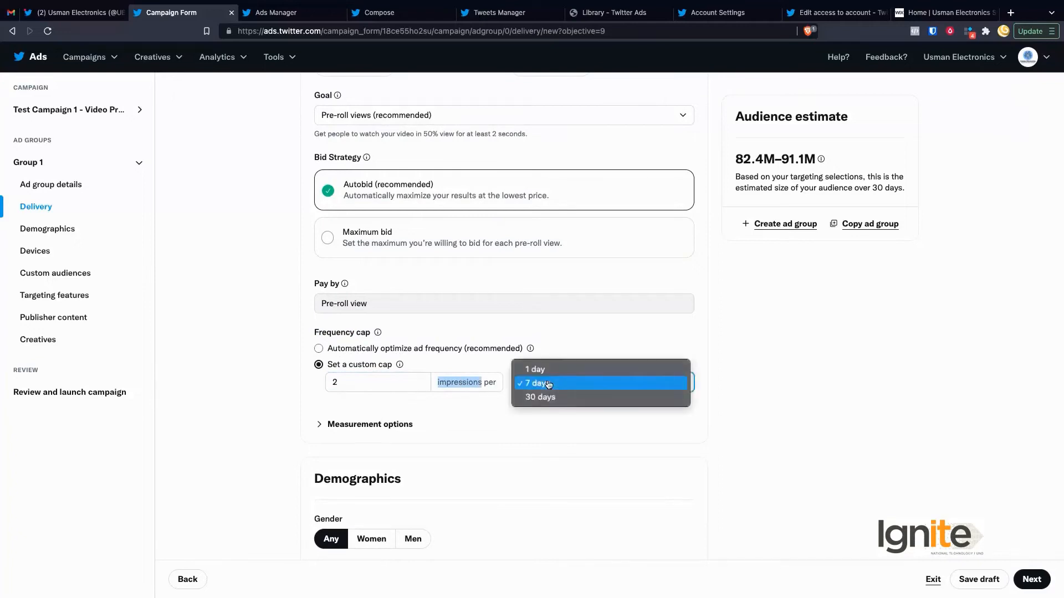
click(486, 426)
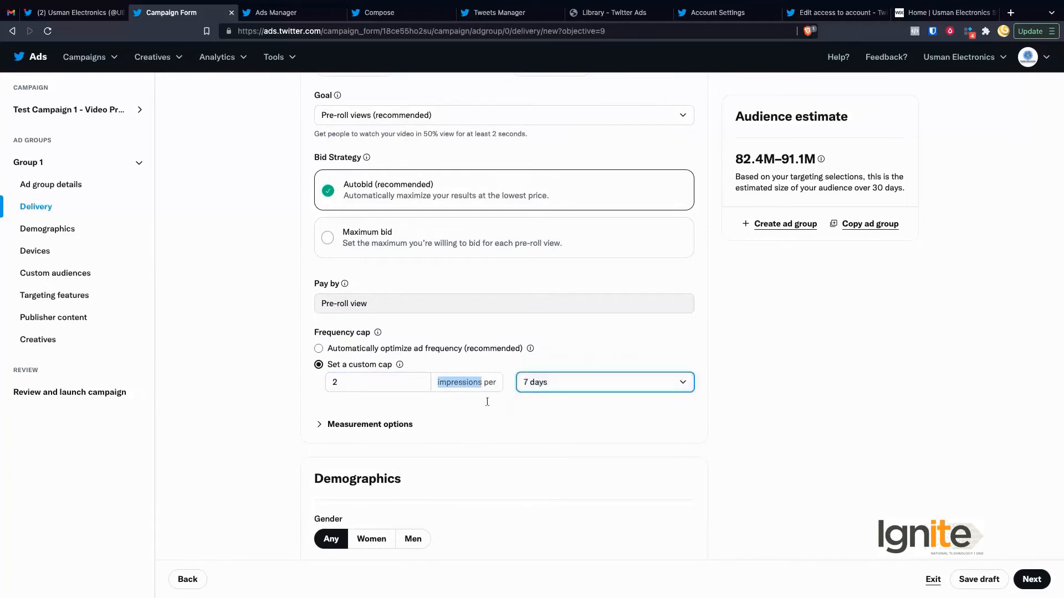
click(453, 407)
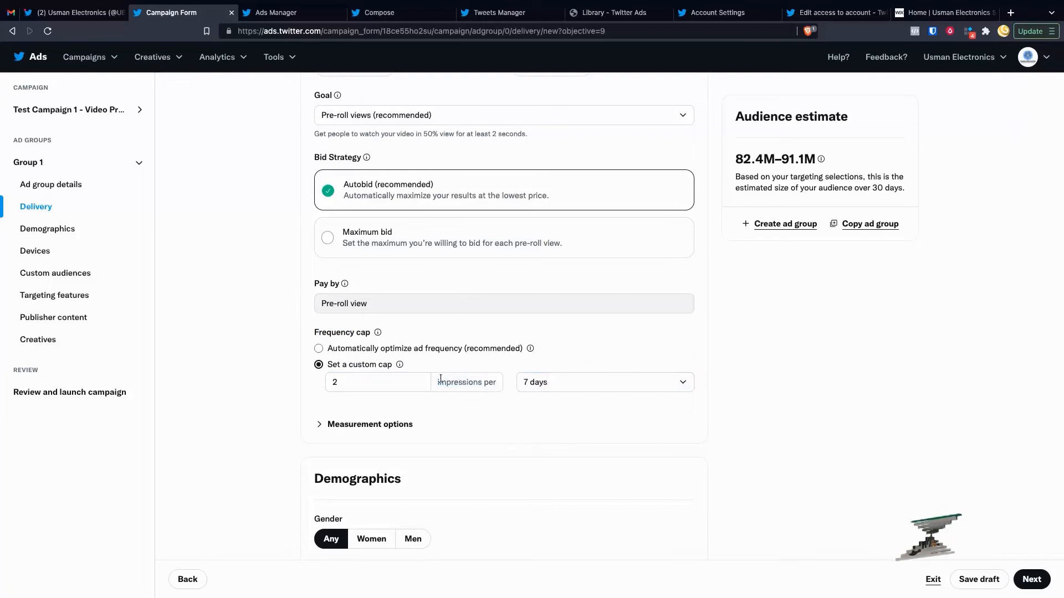
click(401, 389)
click(390, 425)
Step: Expand Measurement options to review the tag fields, then collapse them
click(391, 425)
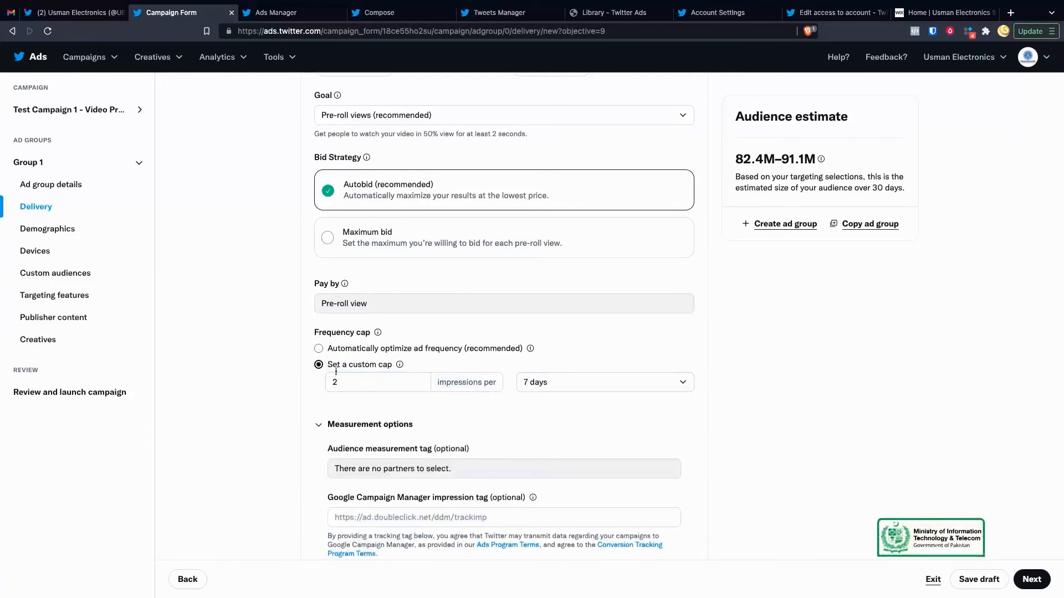
scroll(384, 427, down, 2)
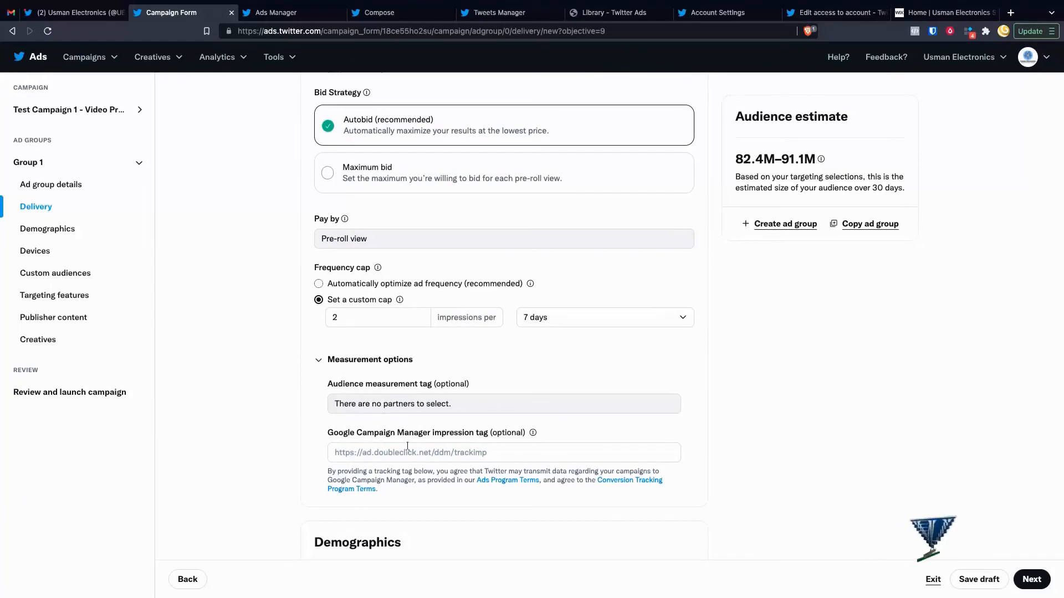
click(319, 364)
scroll(396, 433, down, 3)
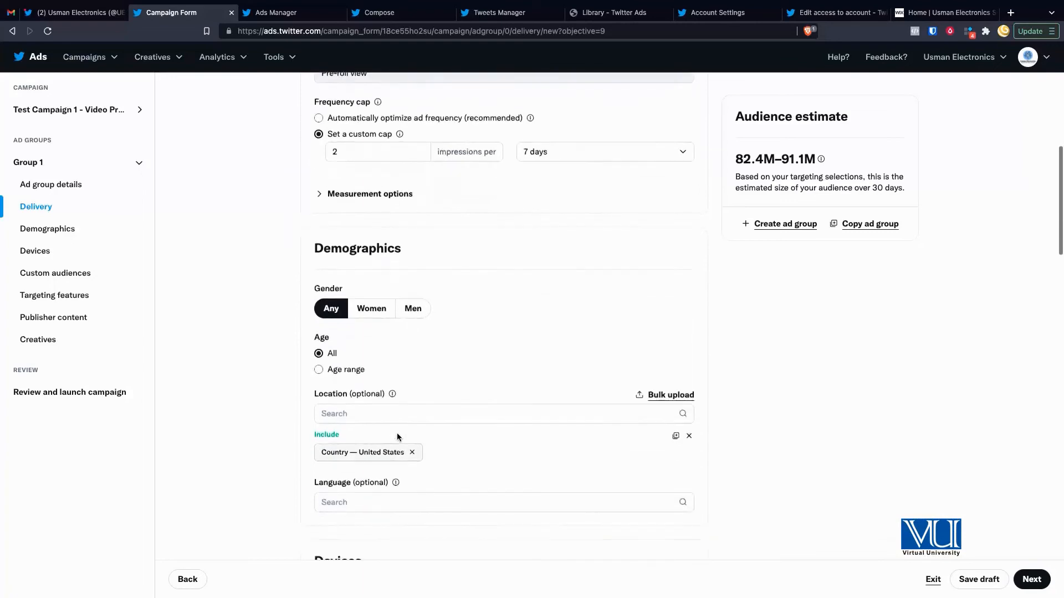
scroll(397, 434, down, 1)
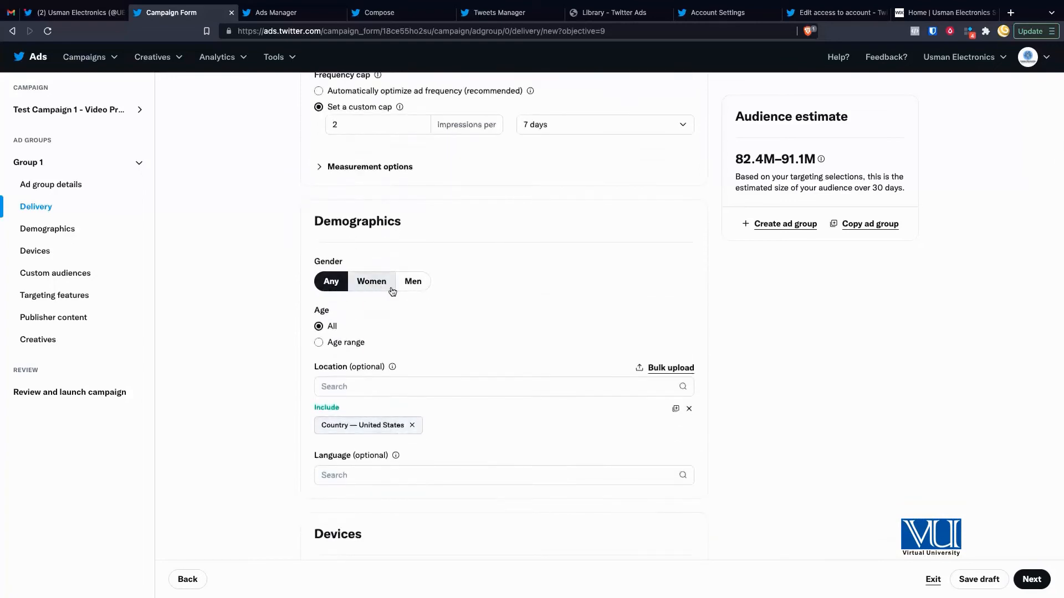
Step: Restrict the age range to 21–49
click(319, 343)
click(367, 365)
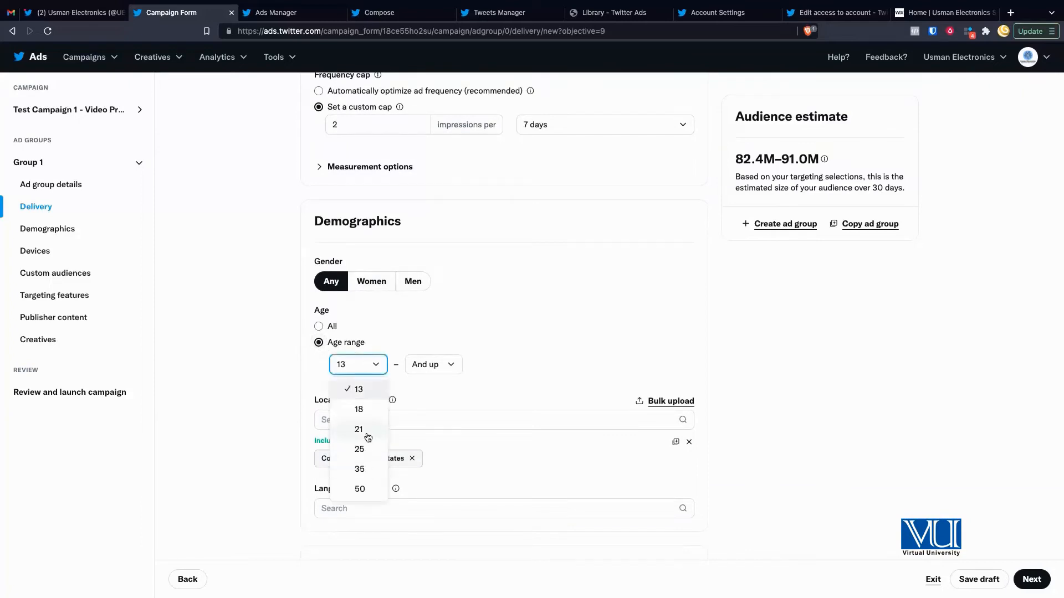
click(367, 437)
click(439, 371)
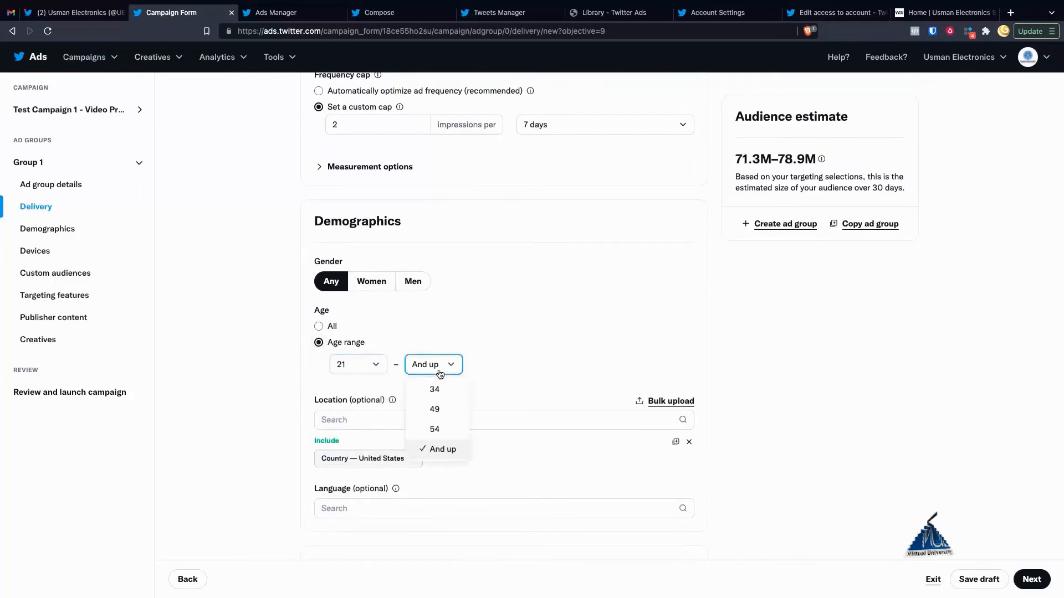
click(435, 410)
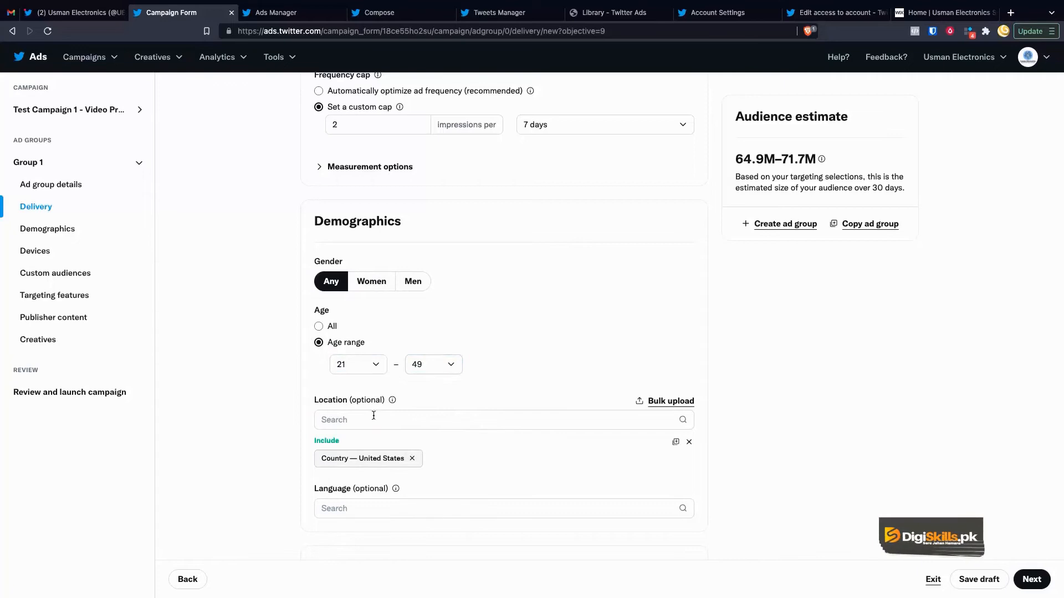
Step: Replace United States with Pakistan as the targeted location
scroll(435, 447, down, 1)
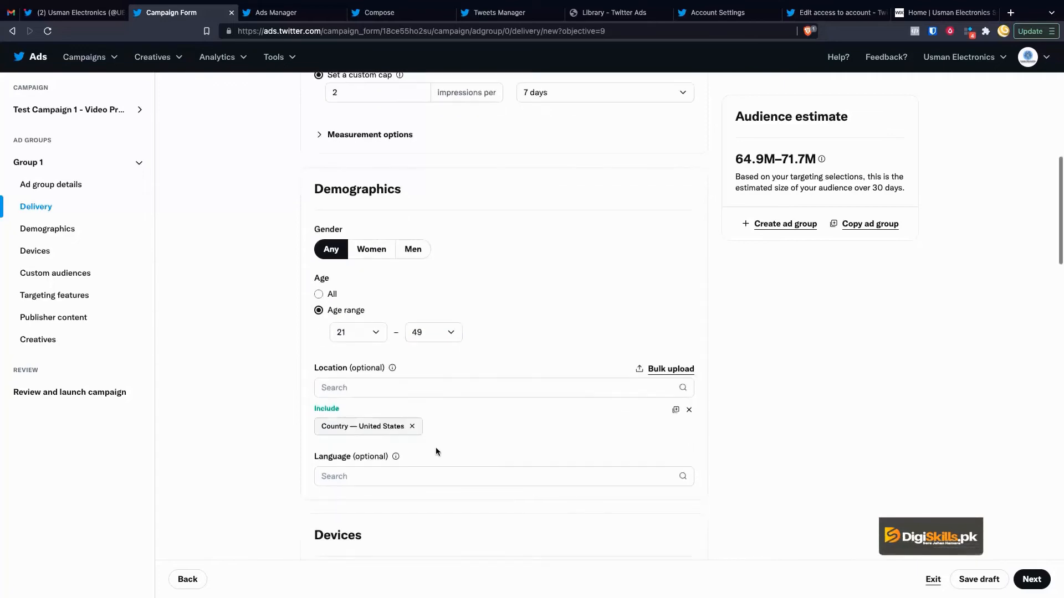
click(412, 426)
click(411, 387)
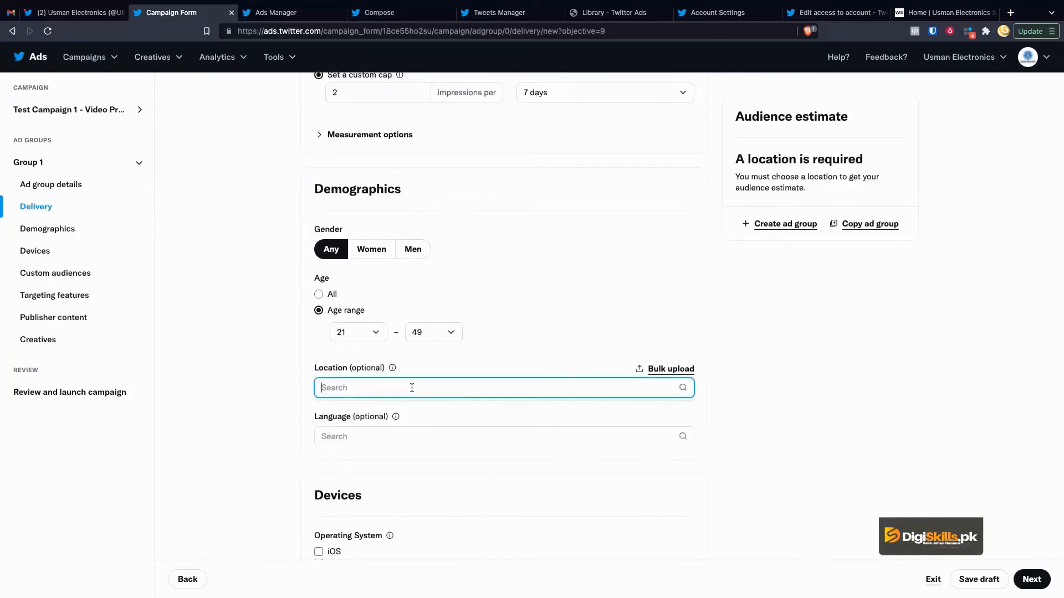
text(Pakist)
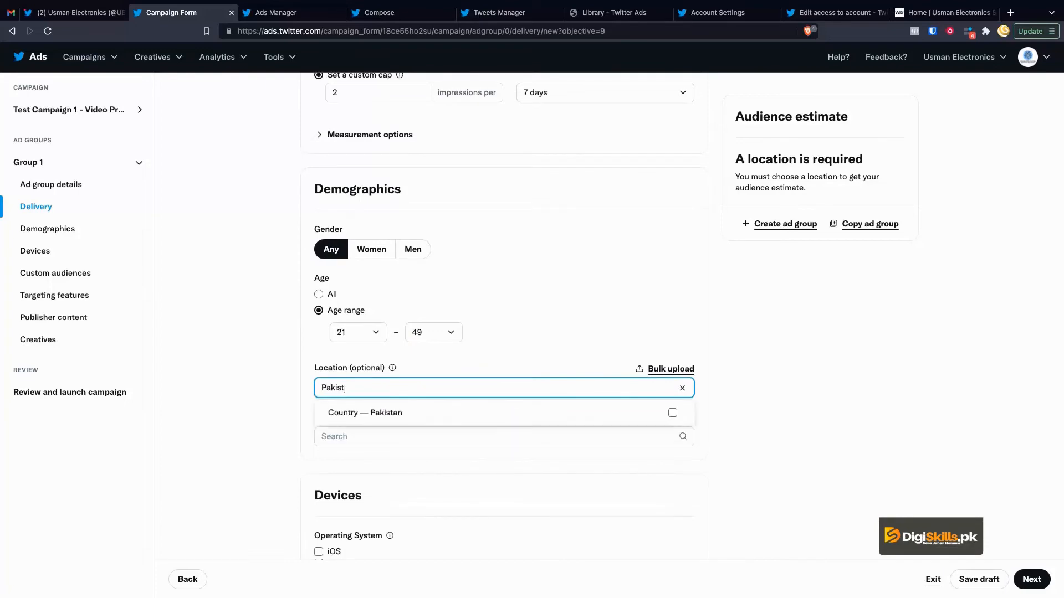
click(397, 413)
click(285, 413)
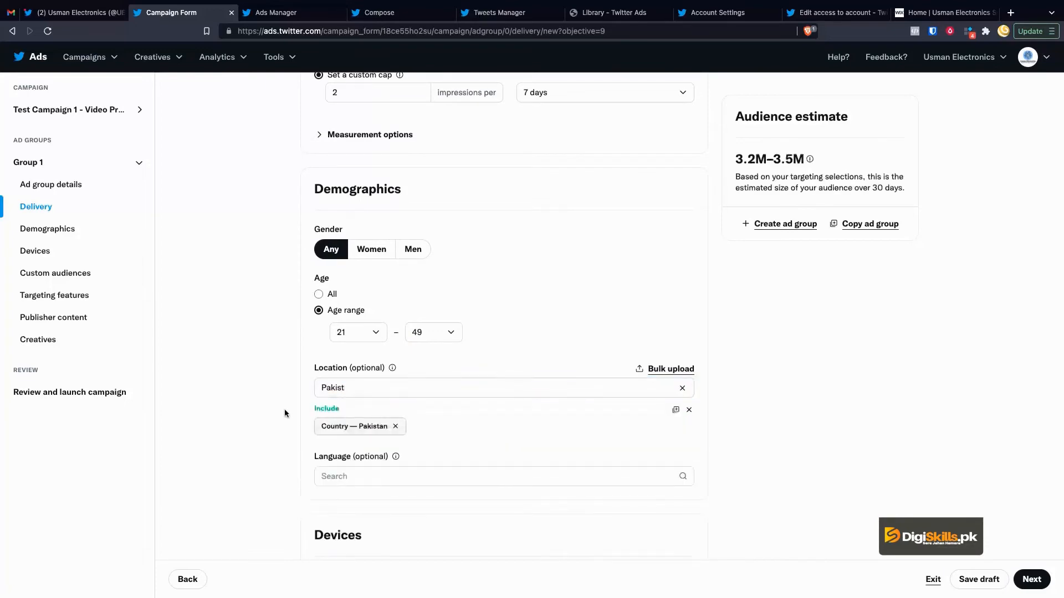
Step: Target English (en) as the language
scroll(374, 459, down, 1)
click(374, 425)
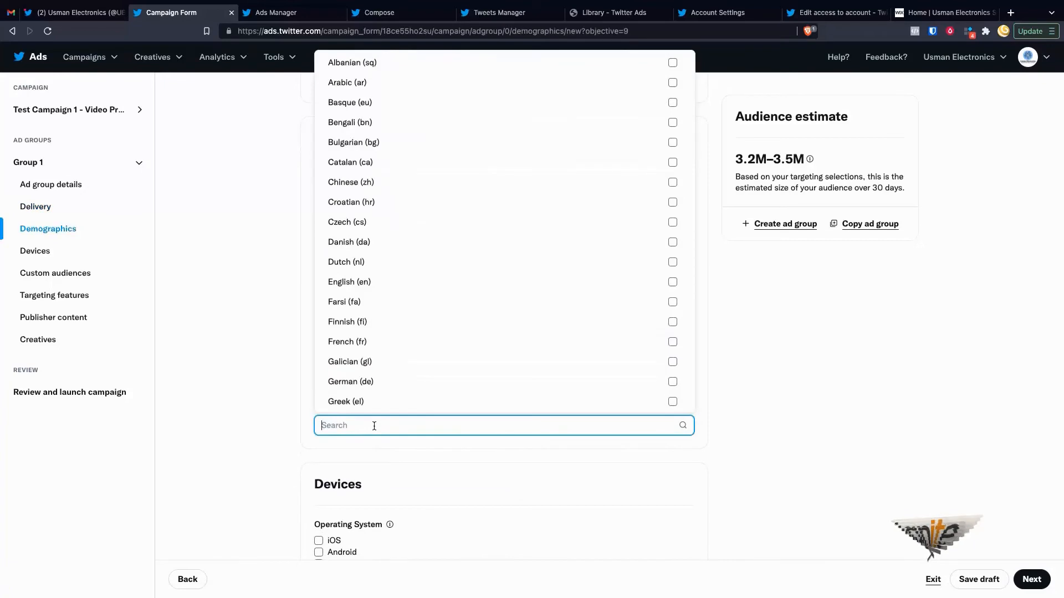
scroll(408, 315, down, 1)
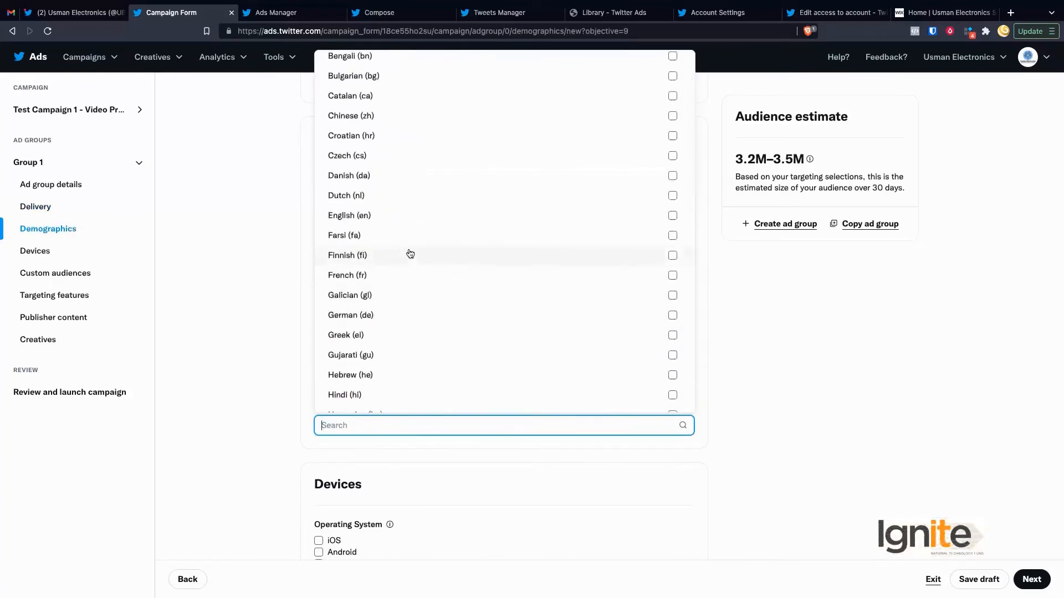
click(375, 221)
click(256, 335)
scroll(256, 334, down, 3)
scroll(256, 338, down, 2)
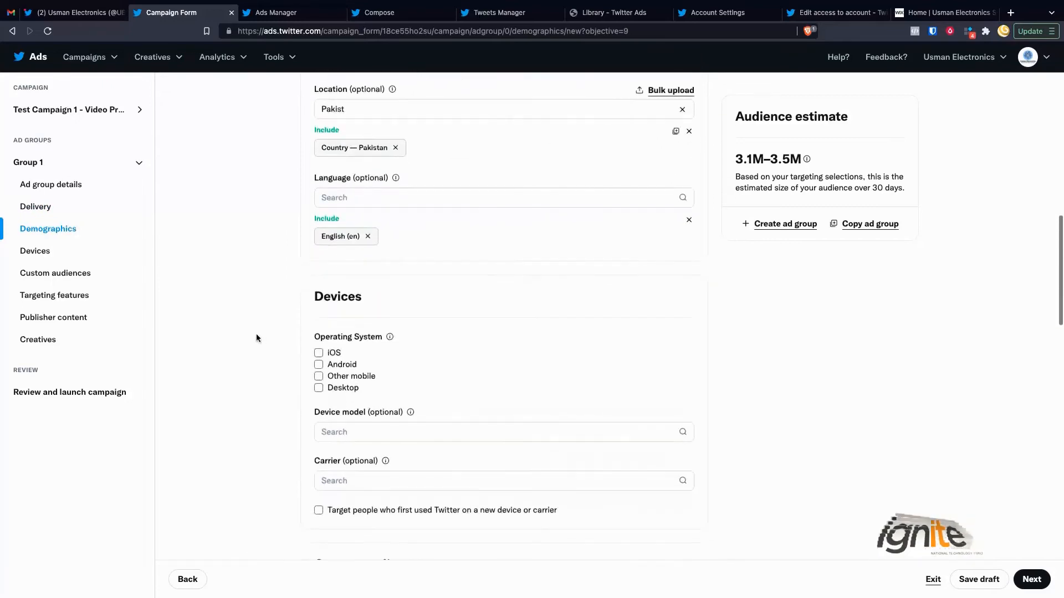
Step: Tick iOS, Android and Desktop operating systems, keeping Android versions on All
scroll(354, 382, down, 1)
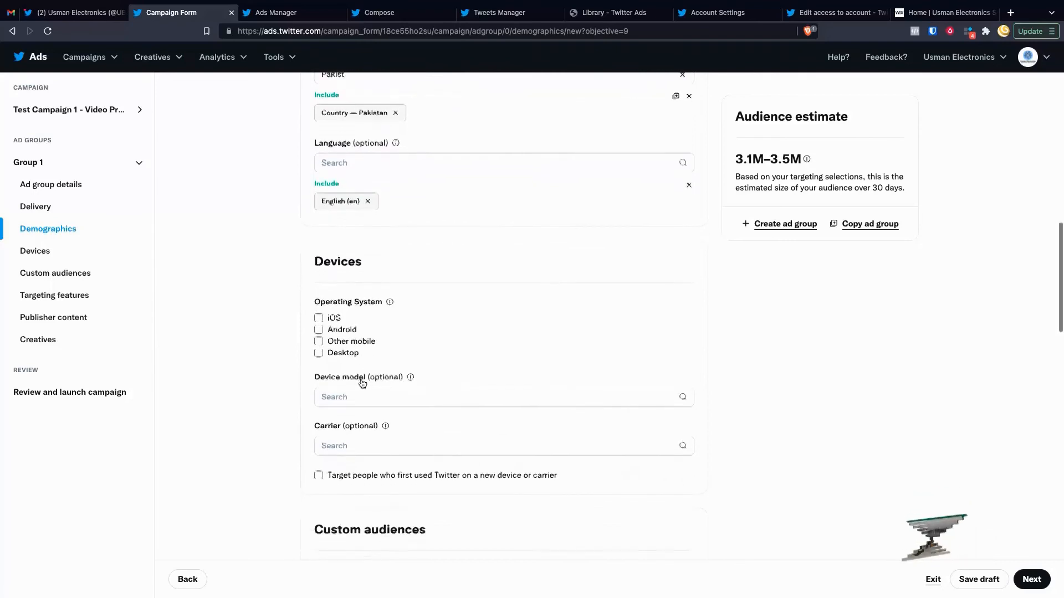
click(318, 318)
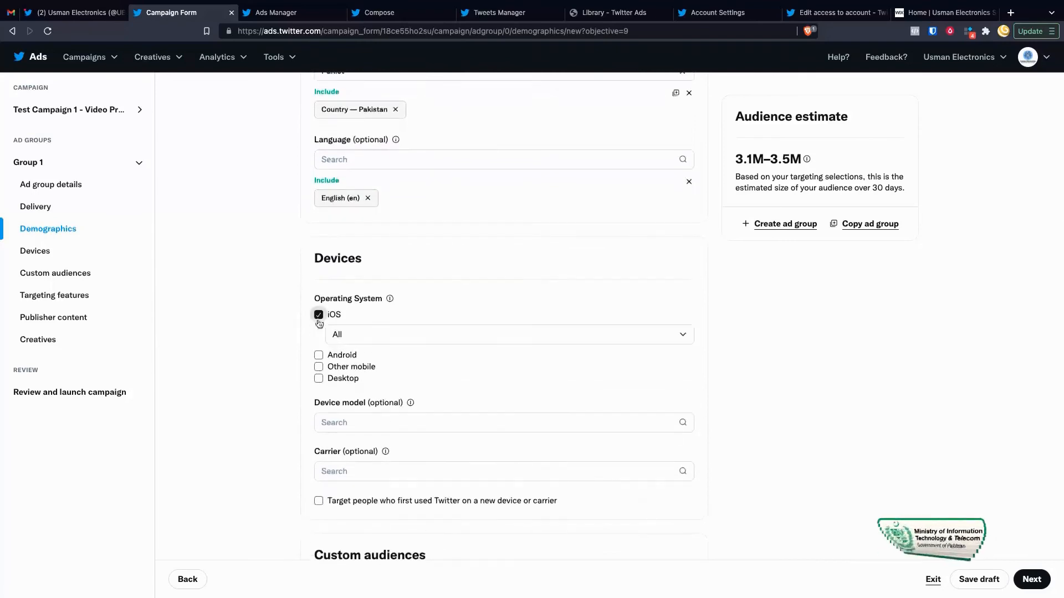
click(319, 356)
click(319, 408)
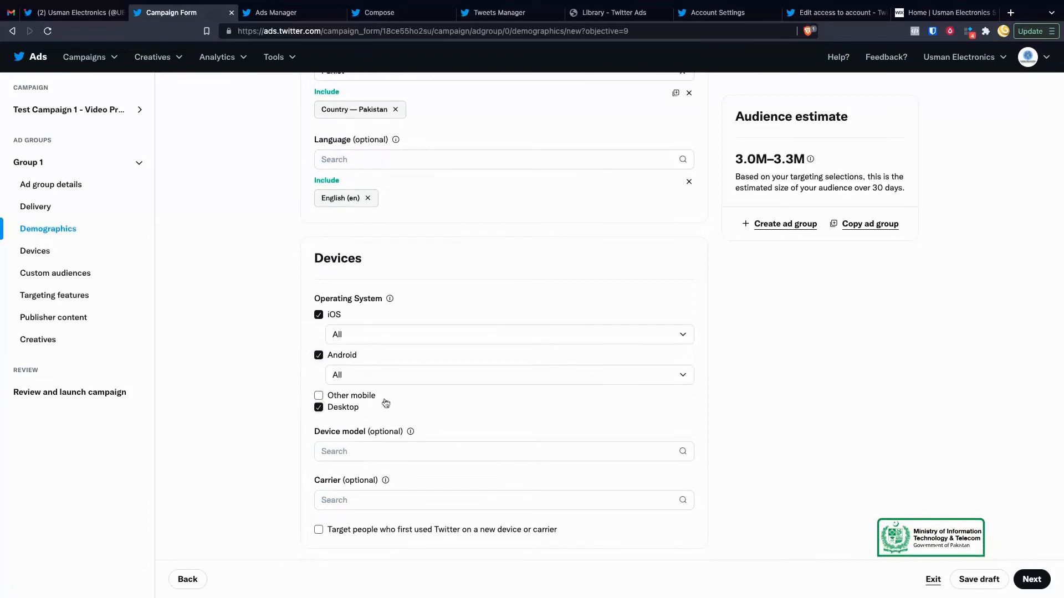
click(389, 375)
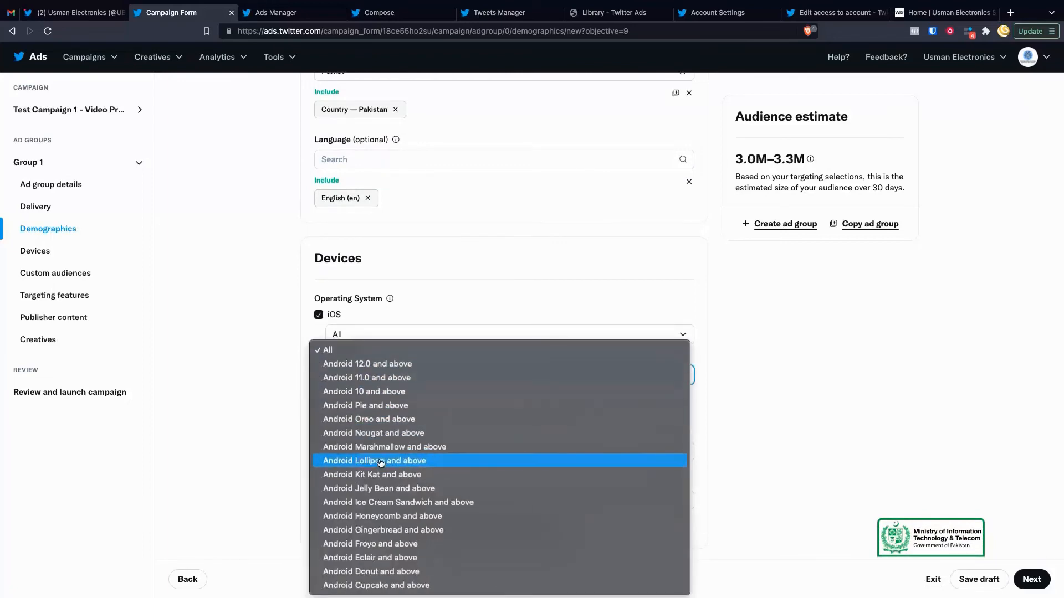
click(261, 454)
Step: Scroll down the ad group form to the Targeting features section
scroll(428, 458, down, 1)
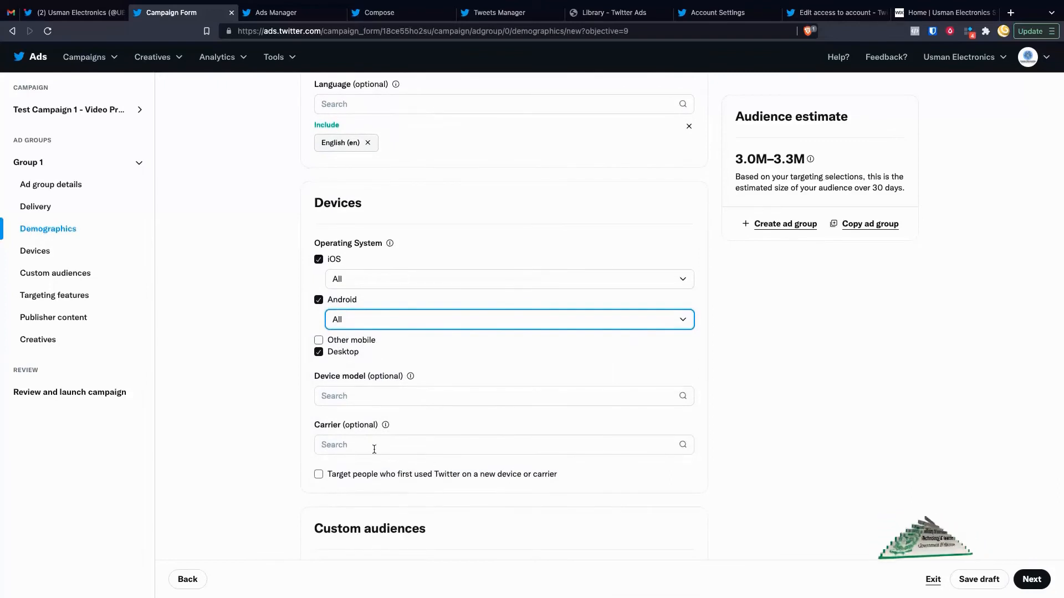
scroll(373, 445, down, 1)
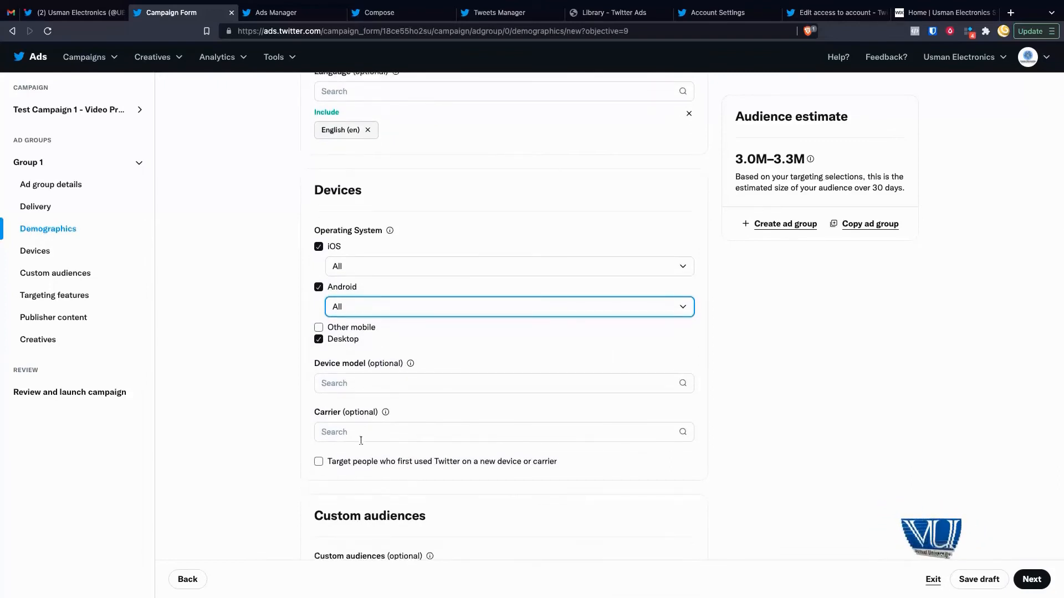
scroll(380, 460, down, 1)
scroll(380, 460, down, 2)
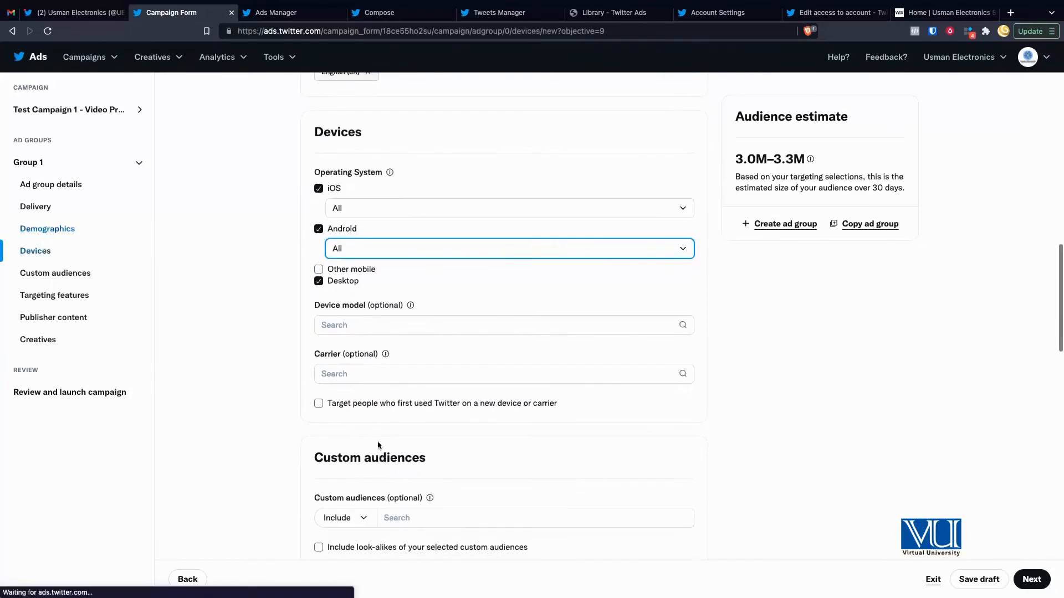
scroll(265, 424, down, 3)
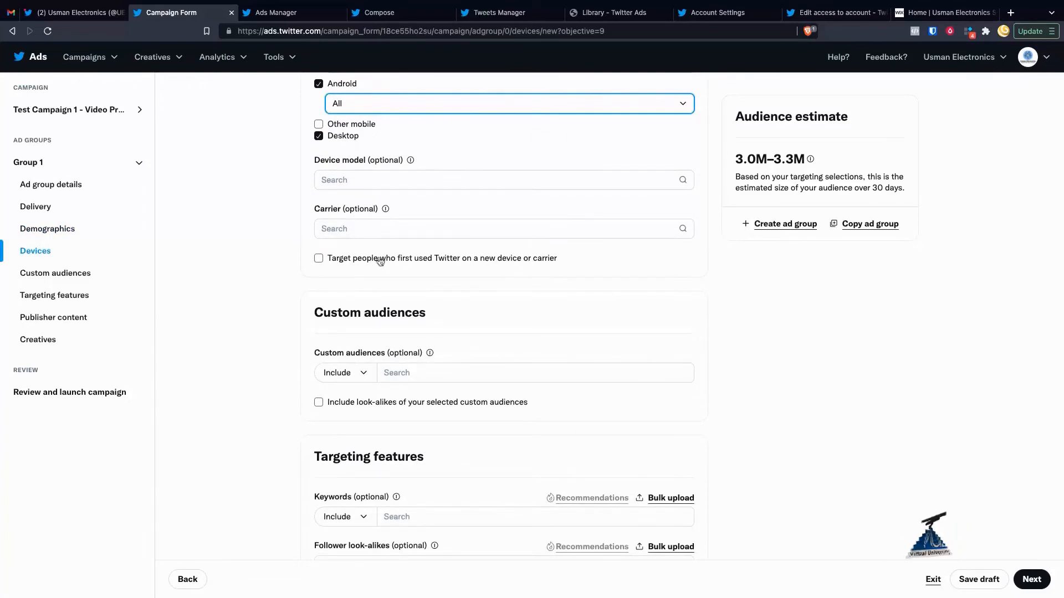
scroll(410, 298, down, 1)
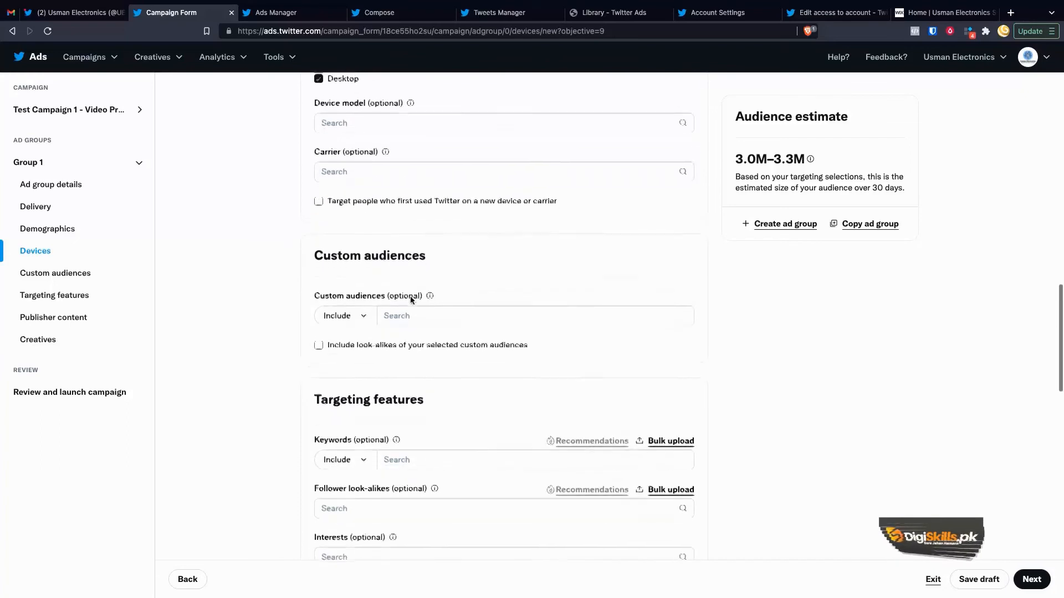
scroll(360, 212, up, 3)
scroll(361, 212, down, 2)
scroll(362, 326, down, 1)
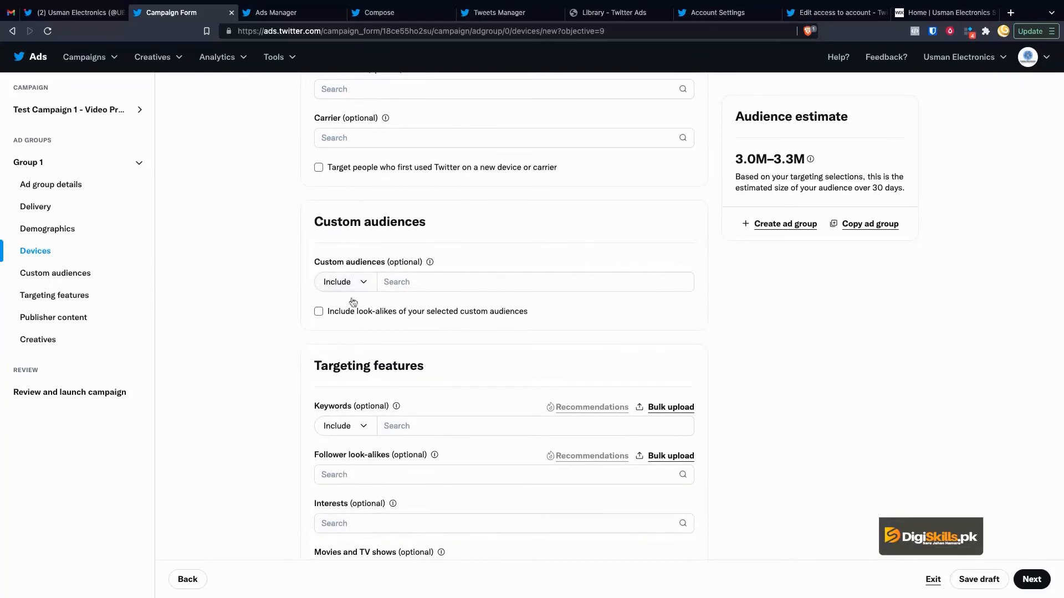
scroll(367, 328, down, 2)
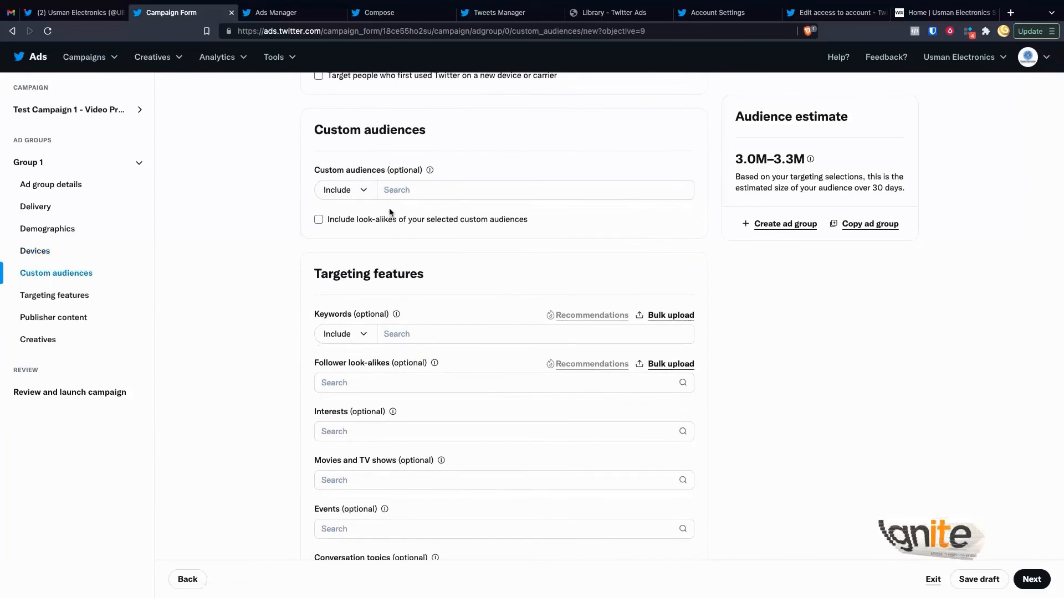
scroll(254, 254, down, 1)
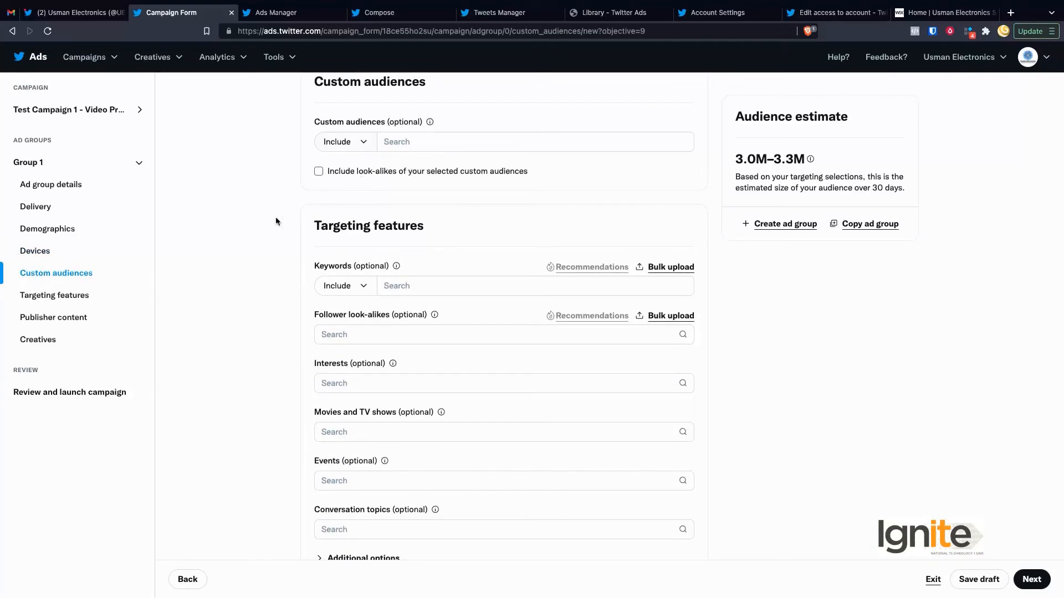
scroll(264, 268, down, 2)
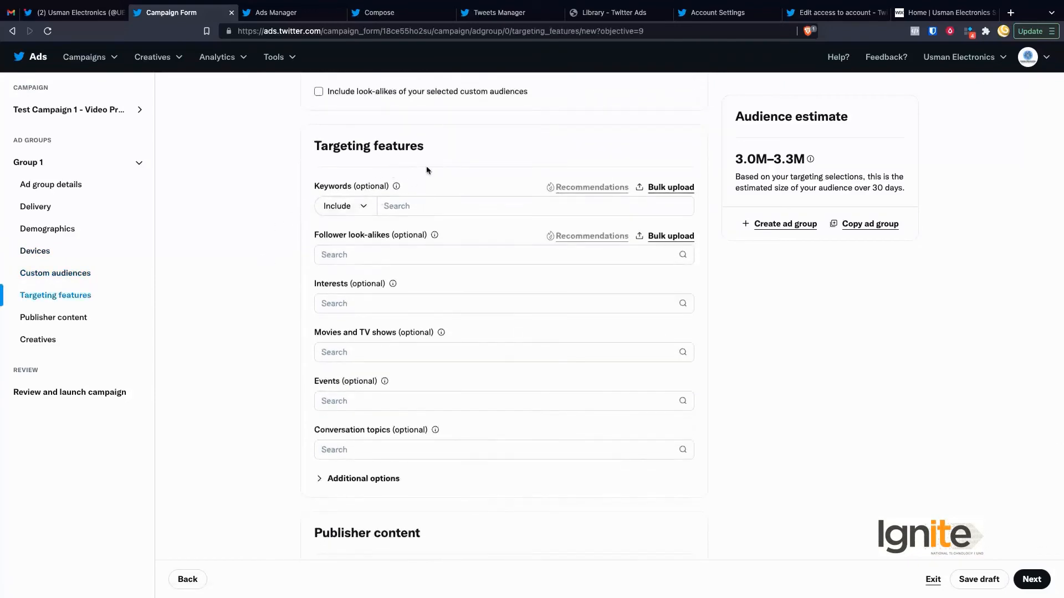
scroll(430, 208, down, 1)
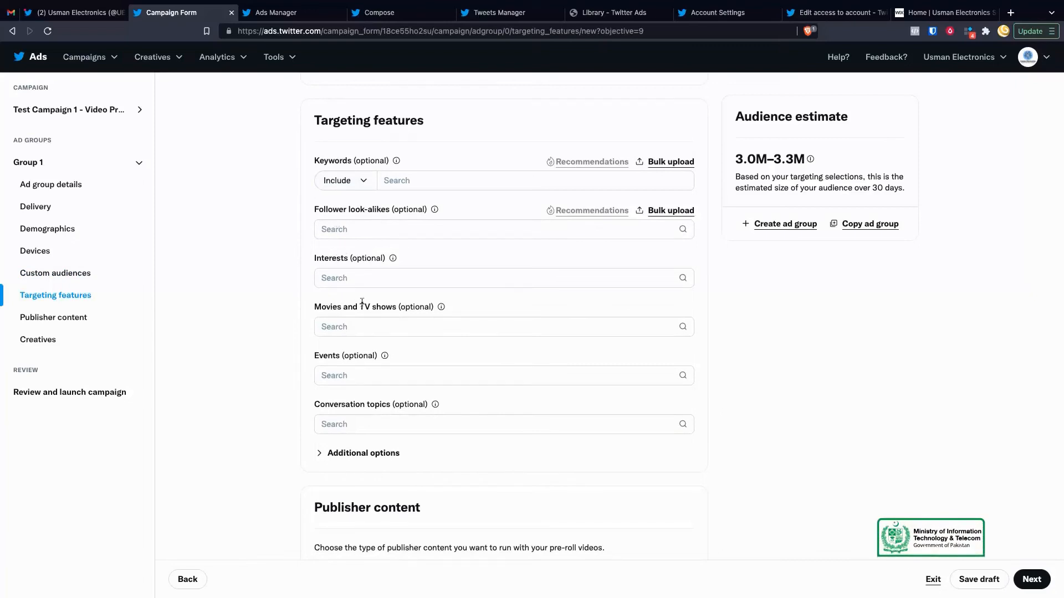
Step: Expand Additional options to reveal the three optional targeting checkboxes
click(334, 454)
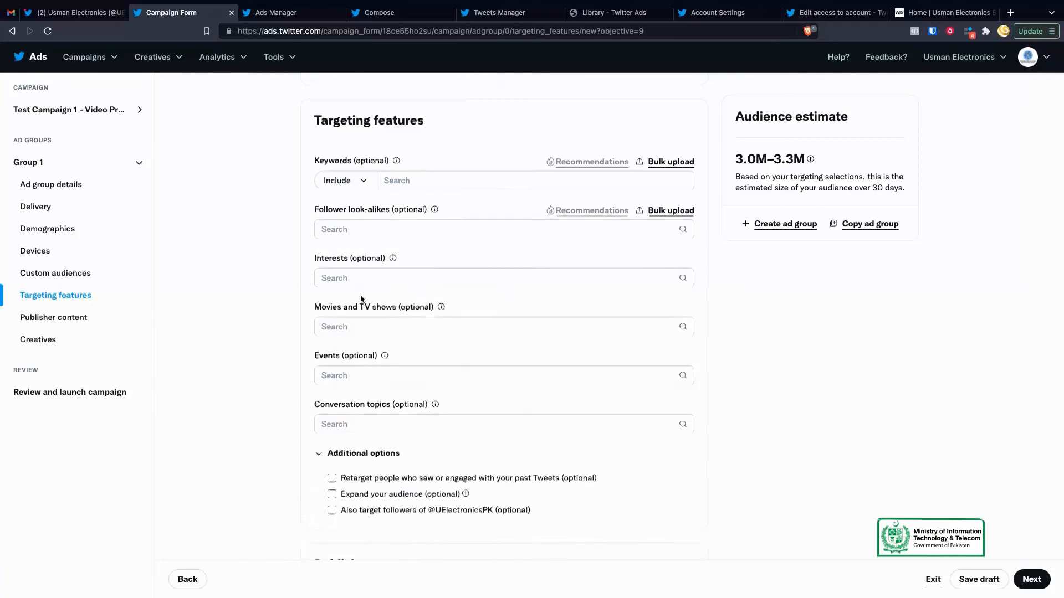
scroll(360, 302, up, 2)
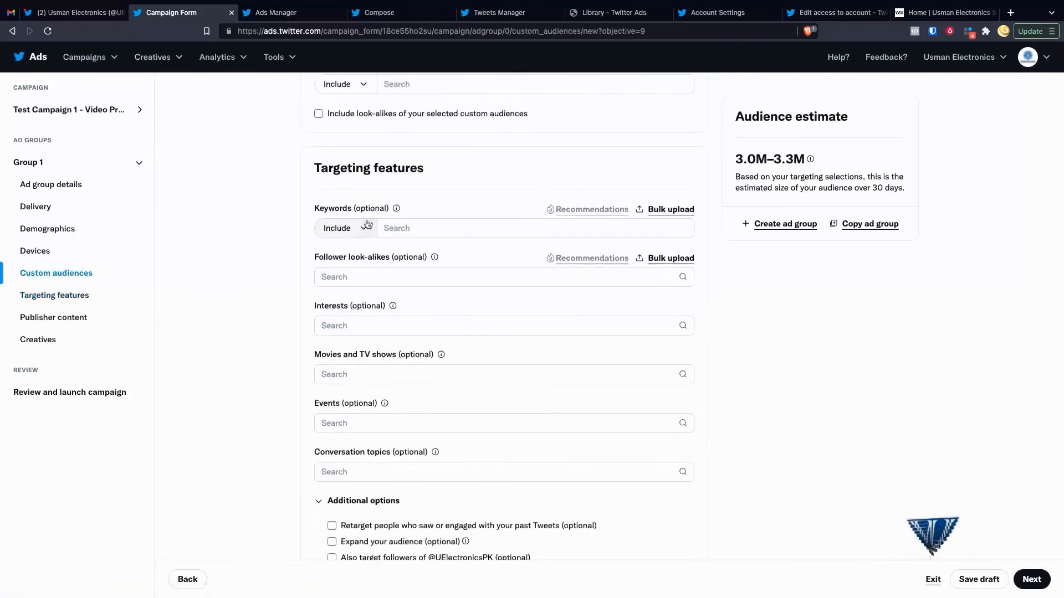
scroll(307, 286, down, 2)
scroll(308, 286, left, 1)
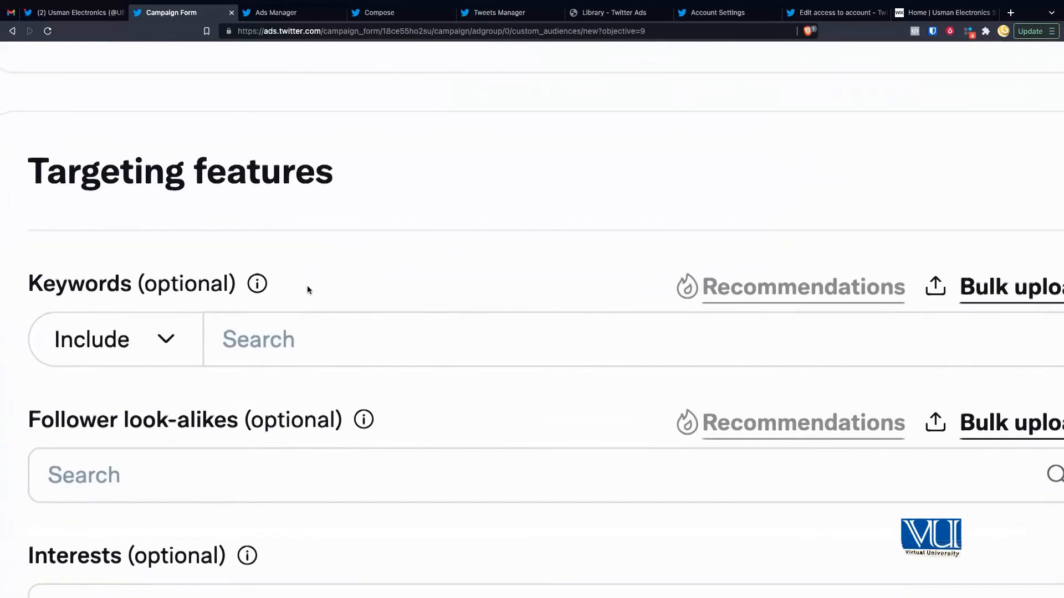
Step: Keep keywords set to Include and read the Keywords info tooltip
click(181, 320)
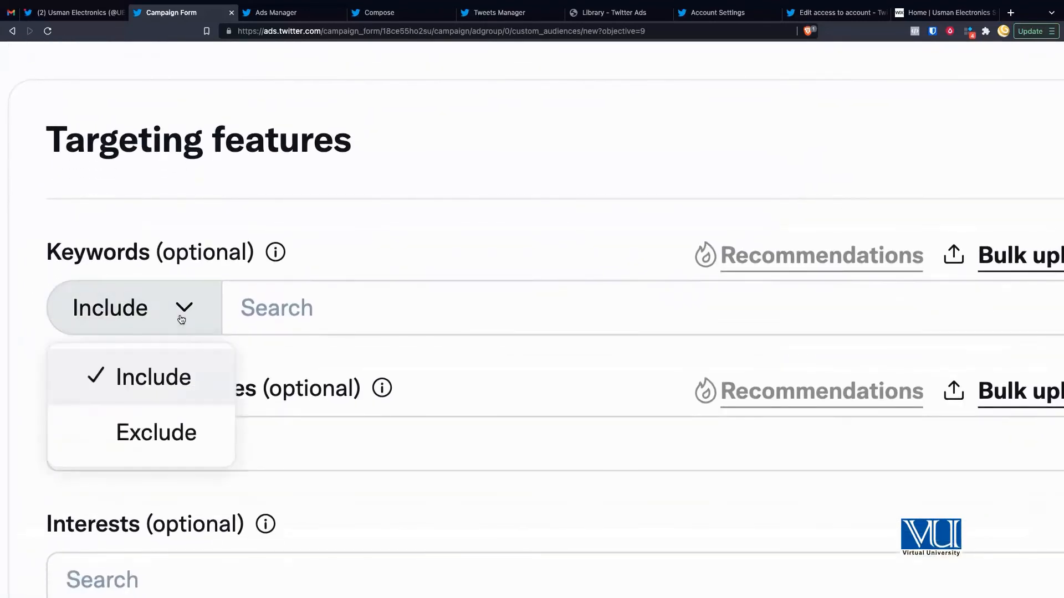
click(274, 277)
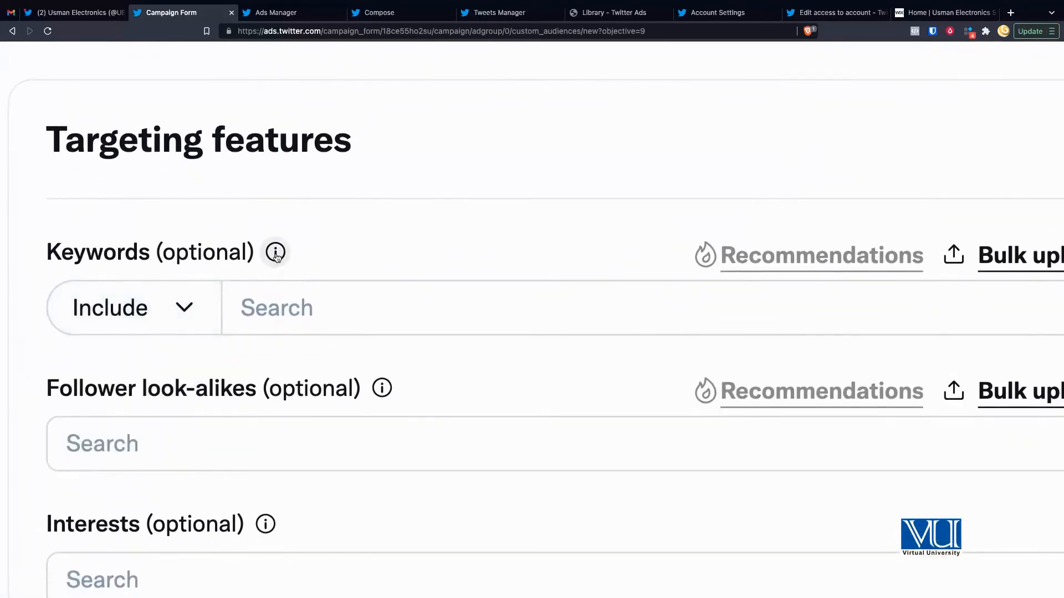
click(275, 253)
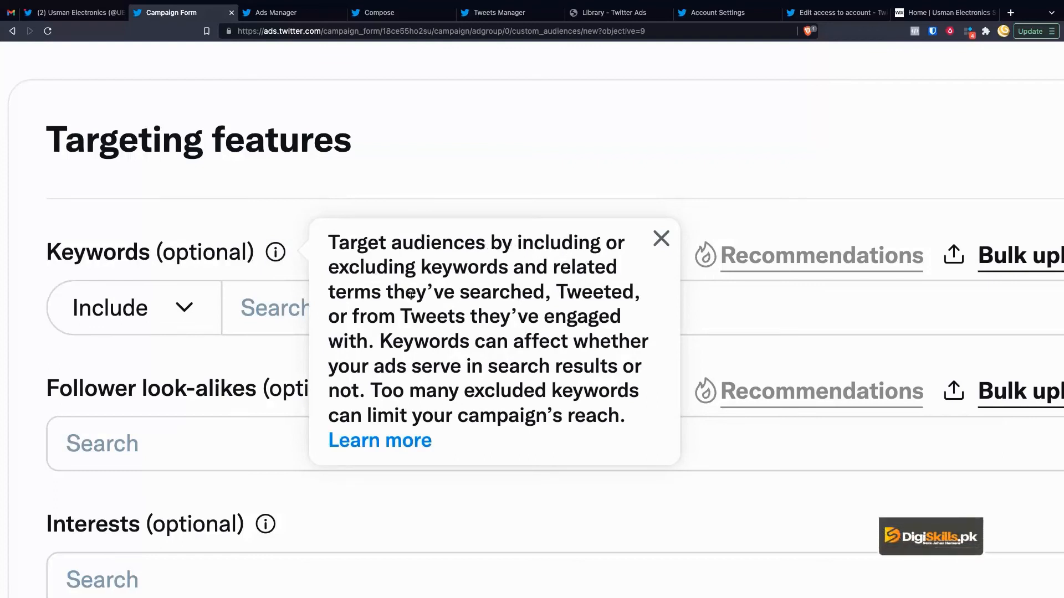
drag(487, 294, 394, 315)
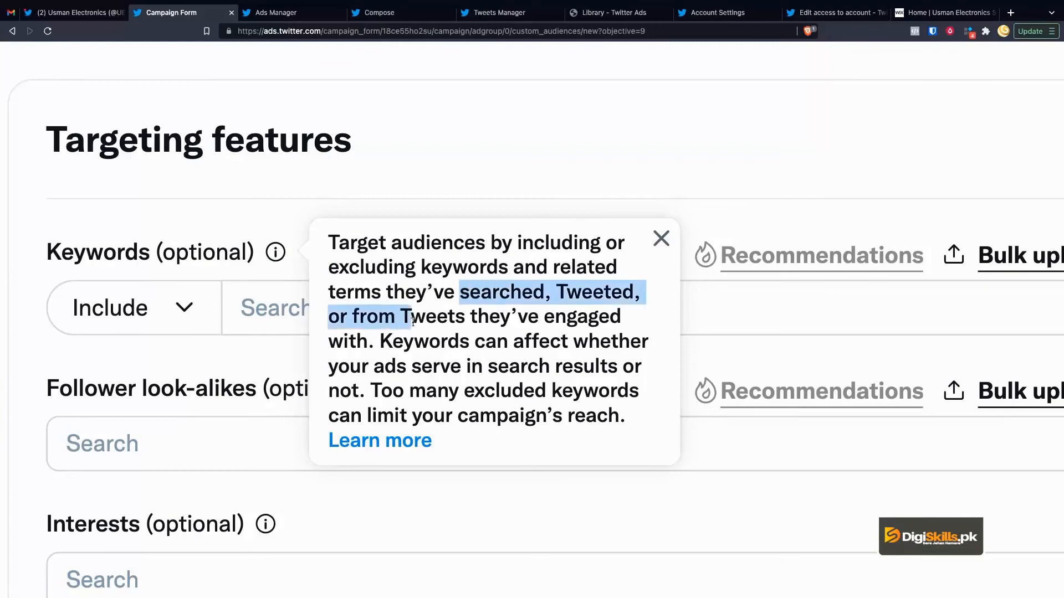
drag(459, 316, 370, 334)
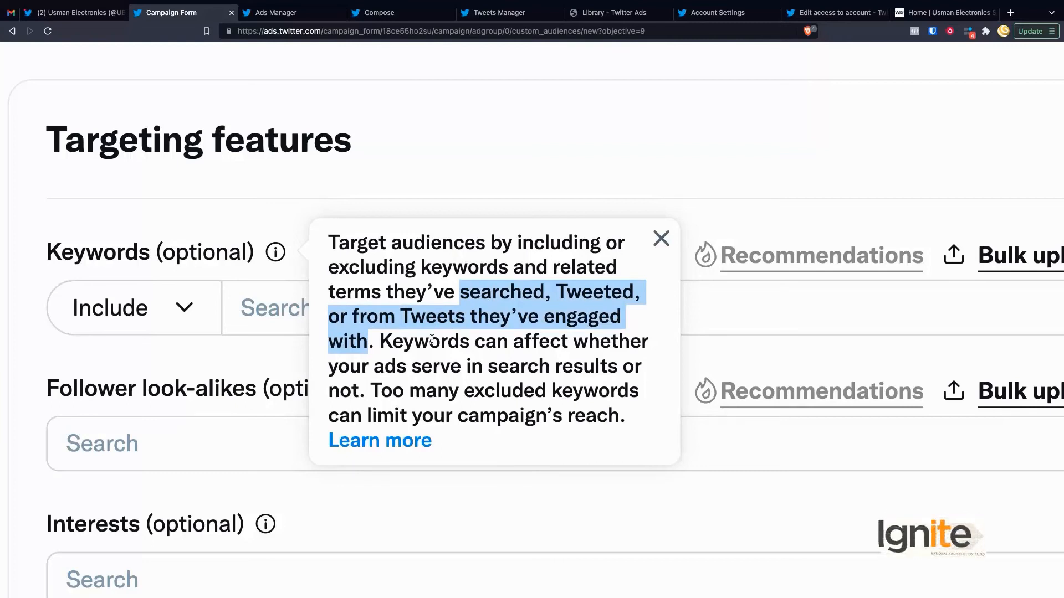
click(449, 191)
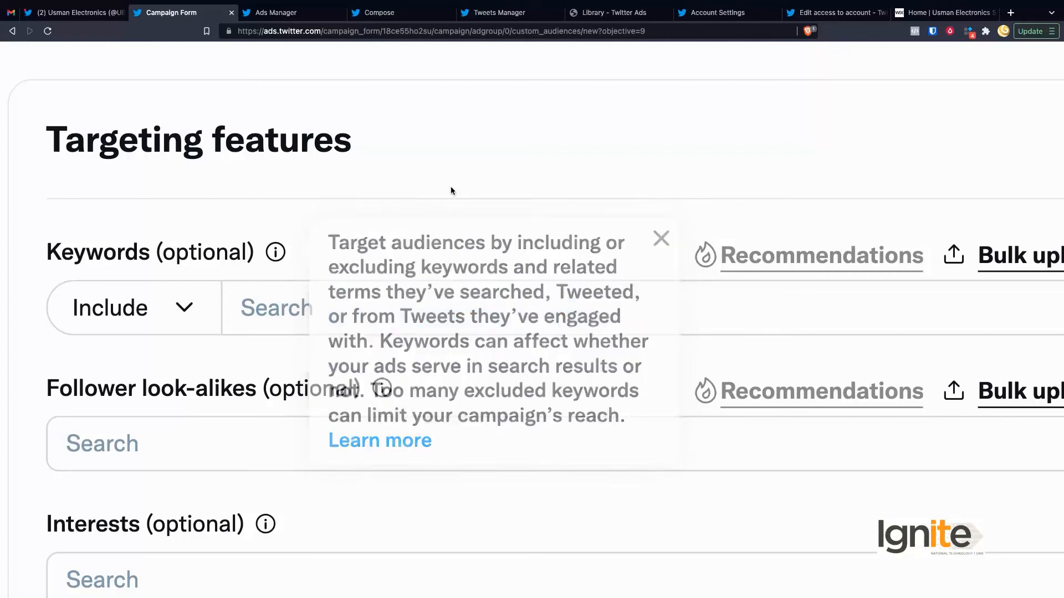
Step: Add 'phone' as an included targeting keyword
click(342, 306)
text(phone)
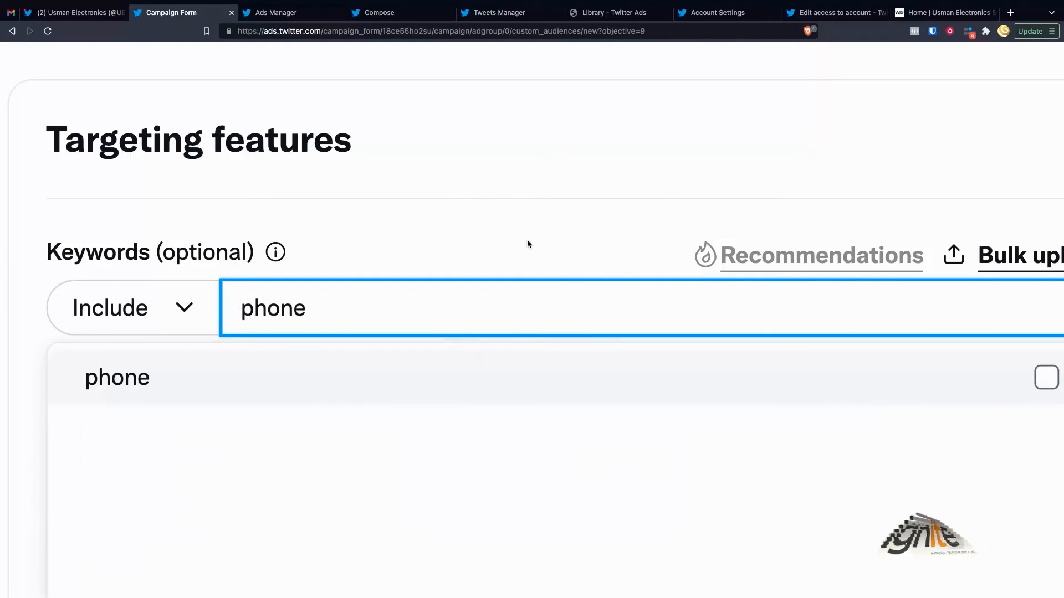
click(542, 383)
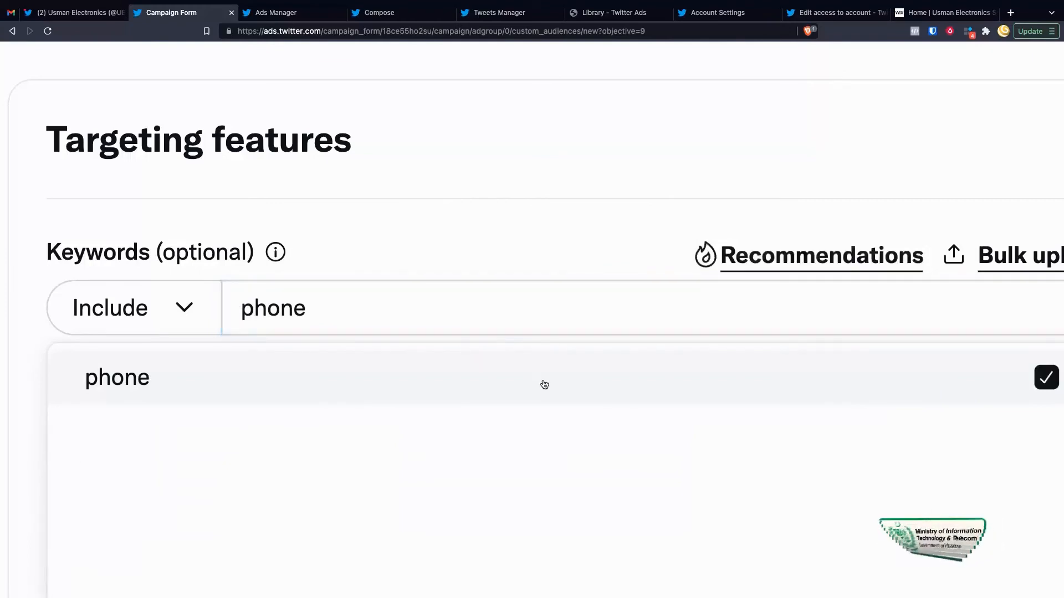
click(542, 243)
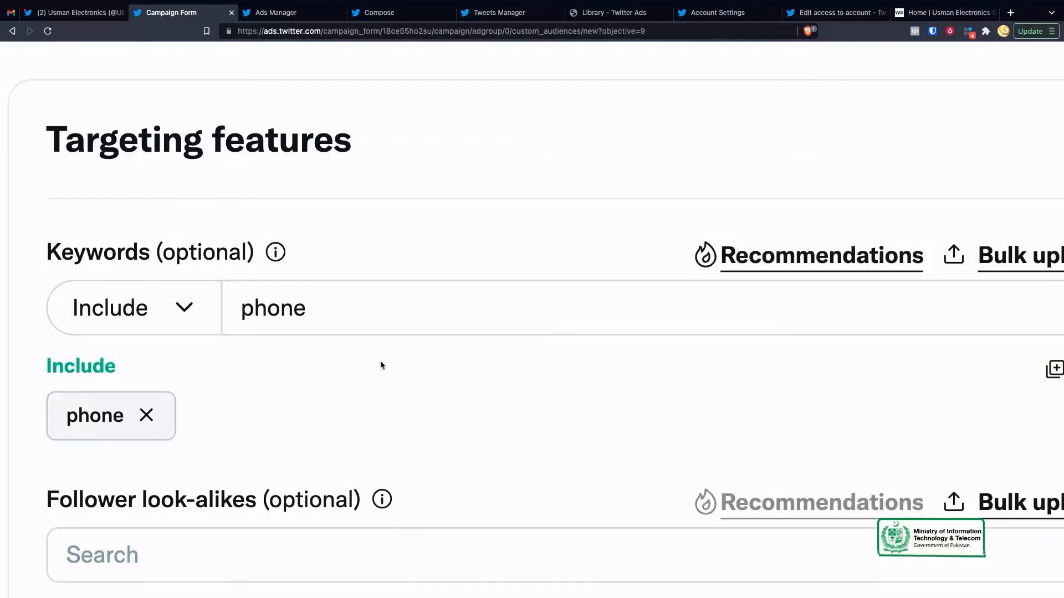
scroll(380, 365, down, 3)
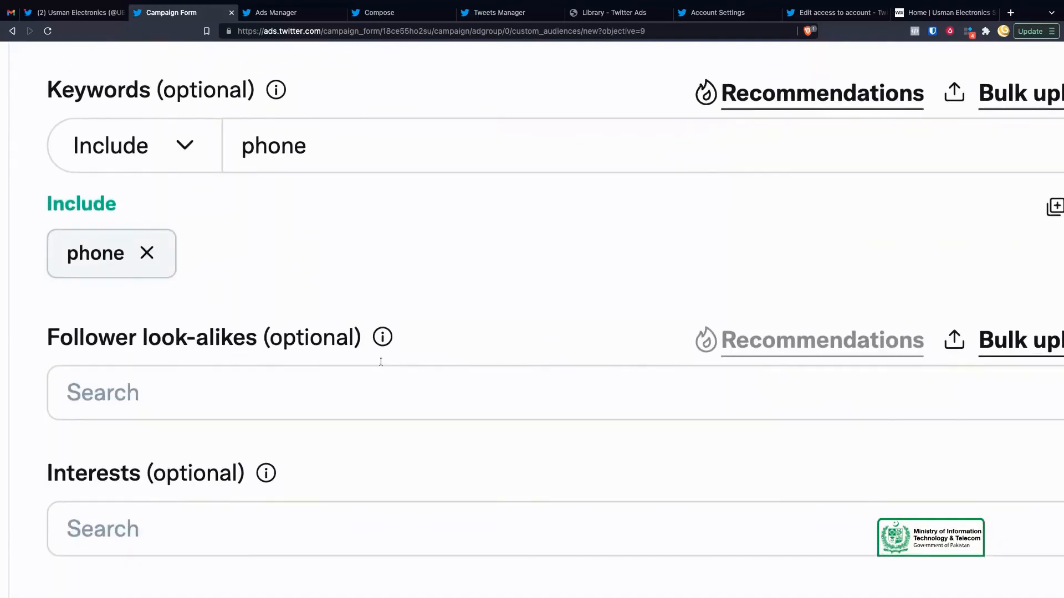
scroll(337, 391, down, 1)
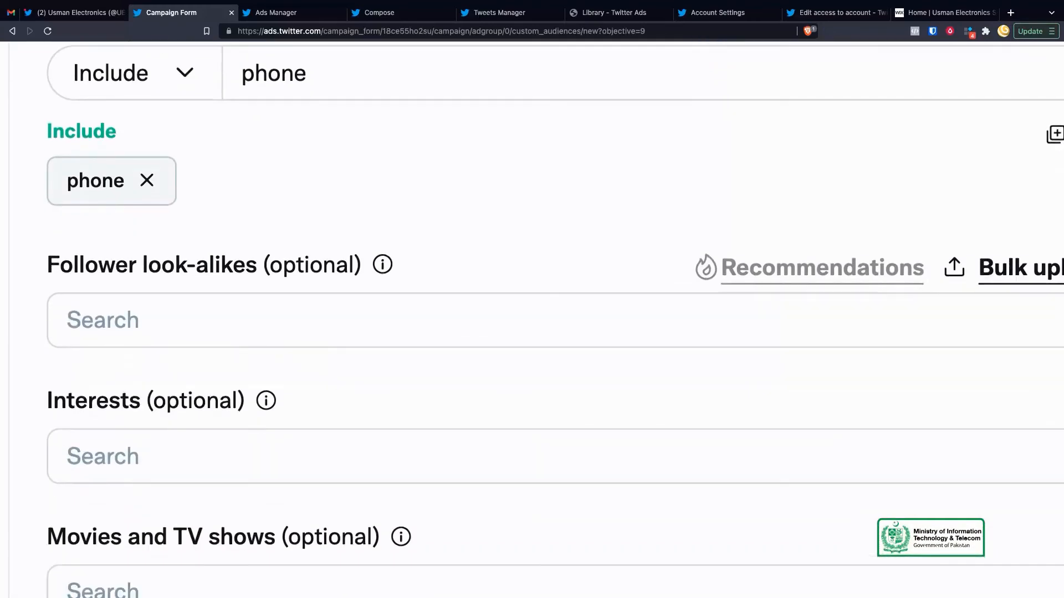
Step: Read the Follower look-alikes and Interests explanations, then dismiss them
click(383, 265)
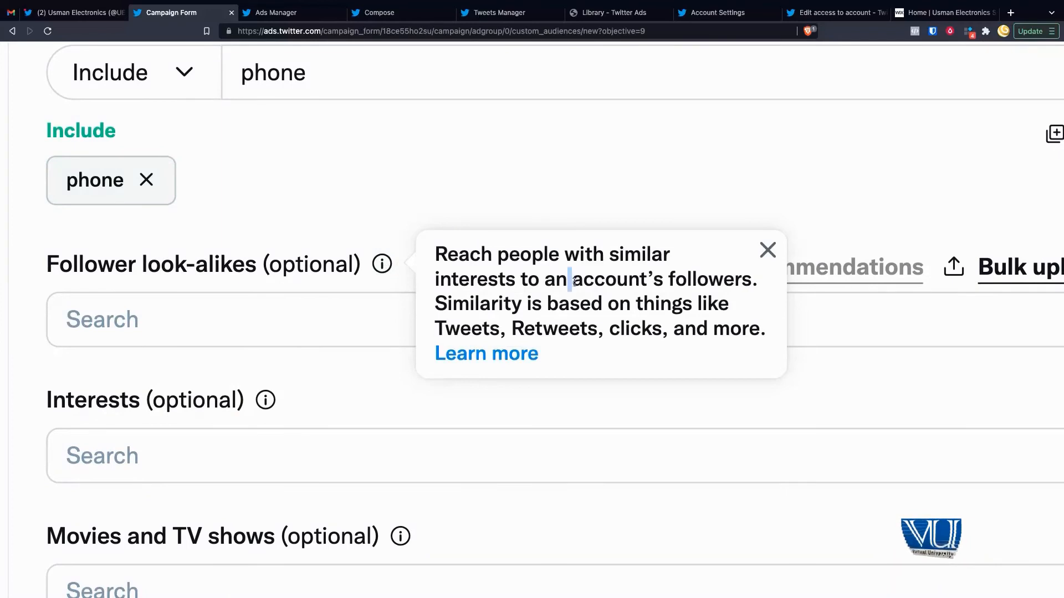
drag(568, 280, 670, 281)
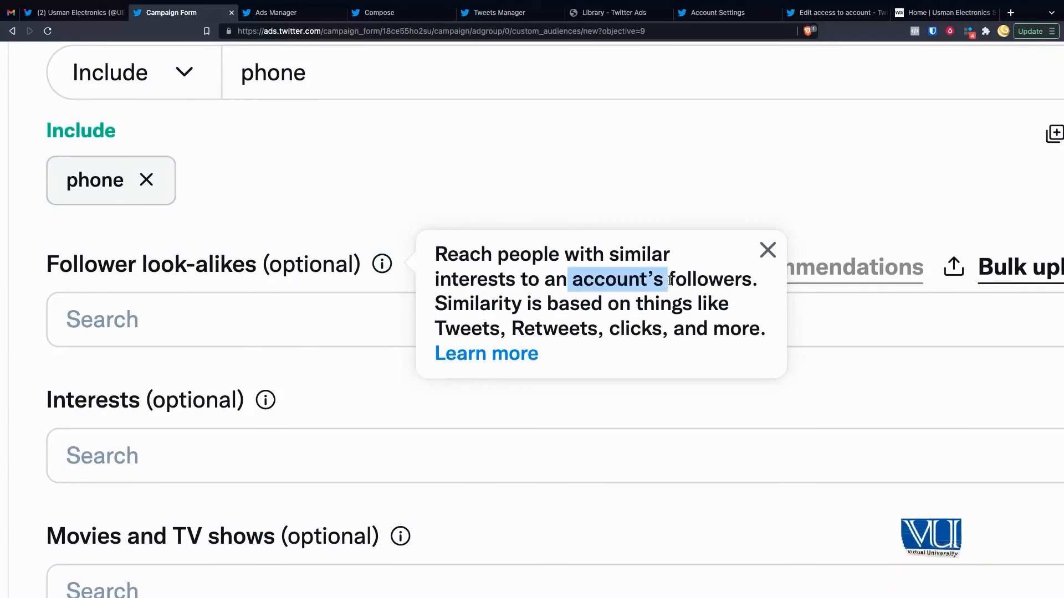
click(467, 333)
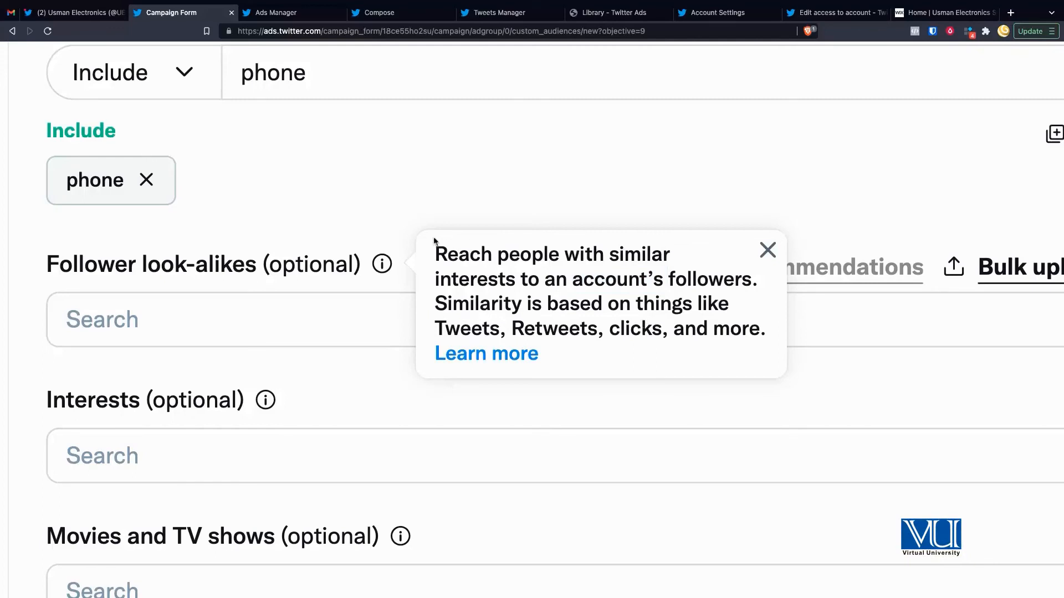
click(388, 224)
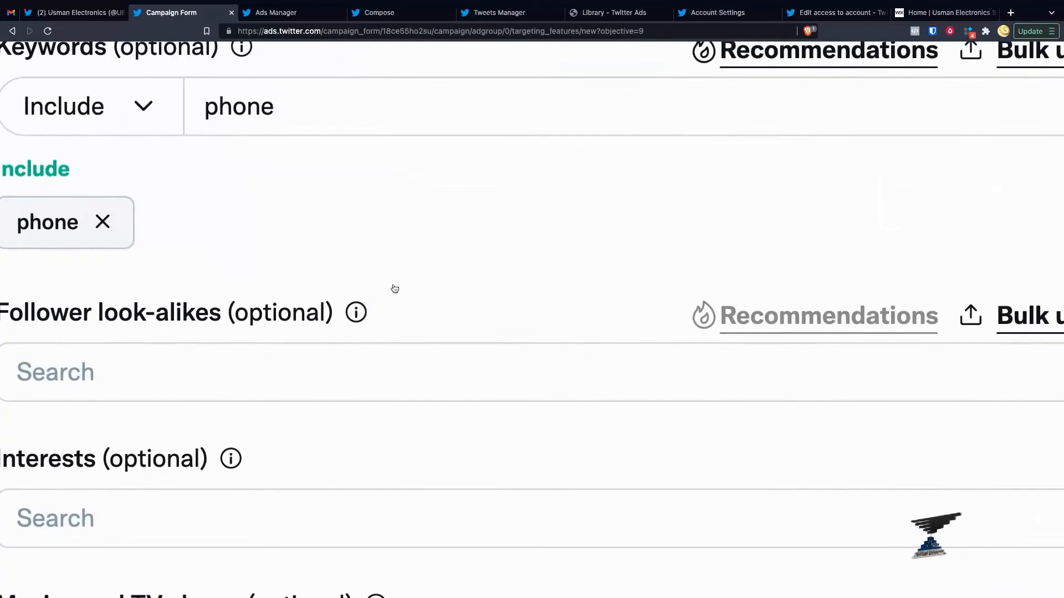
scroll(394, 289, down, 3)
scroll(359, 325, left, 1)
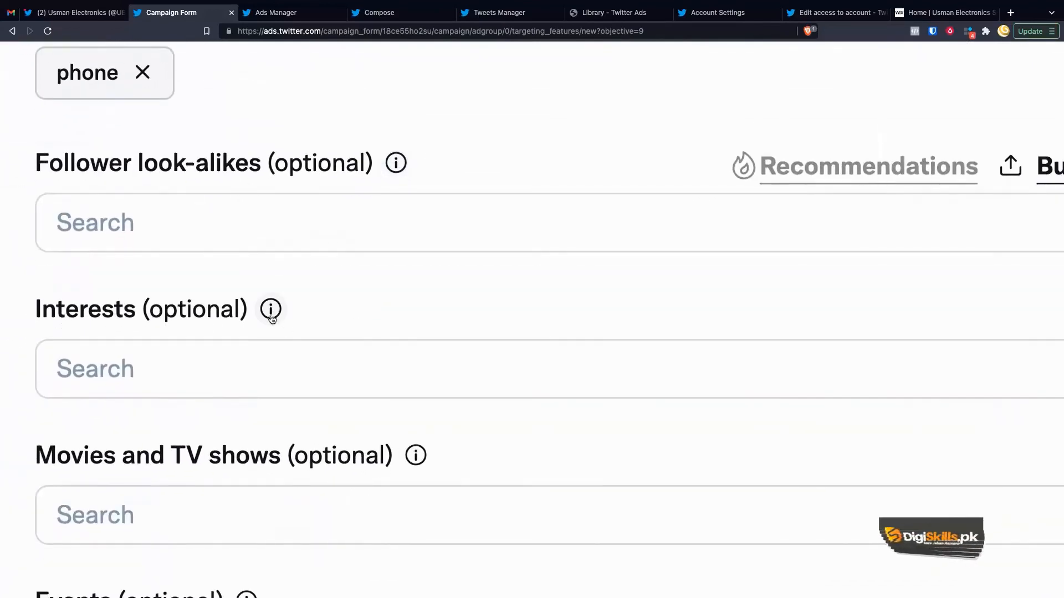
click(270, 310)
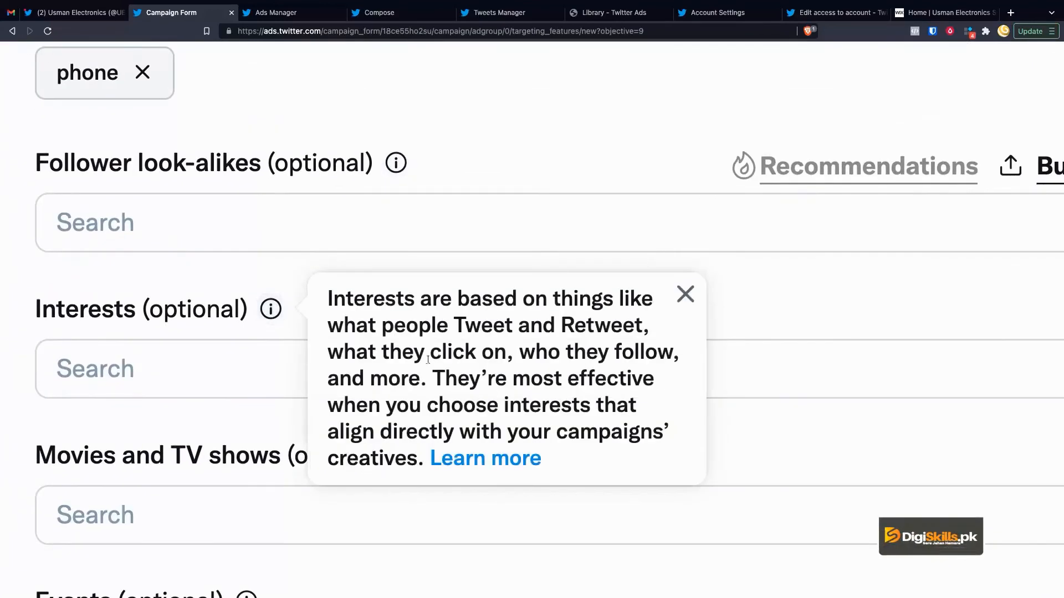
drag(455, 325, 556, 332)
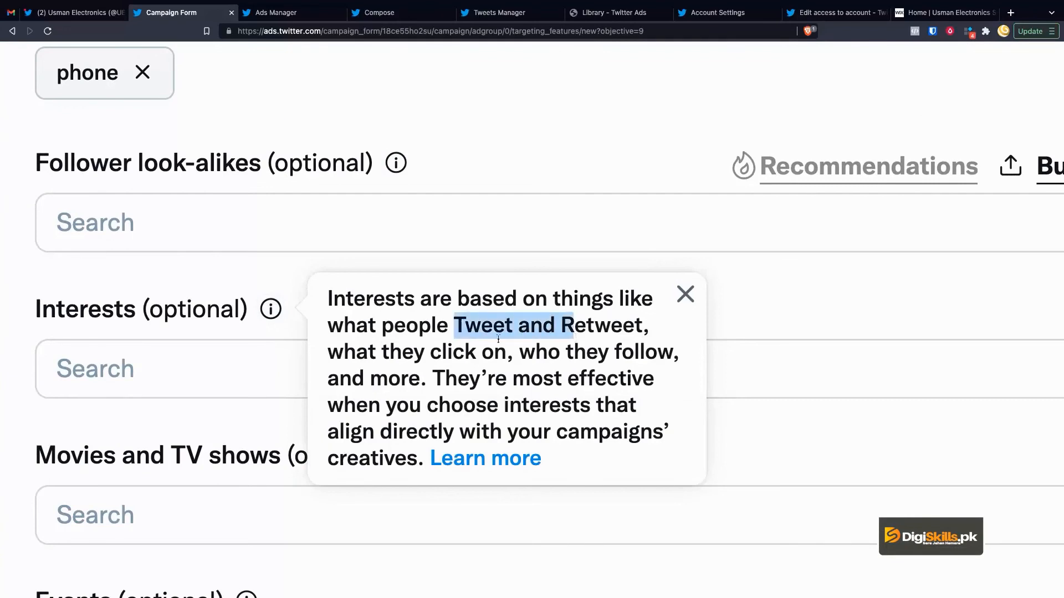
click(237, 278)
key(ctrl+0)
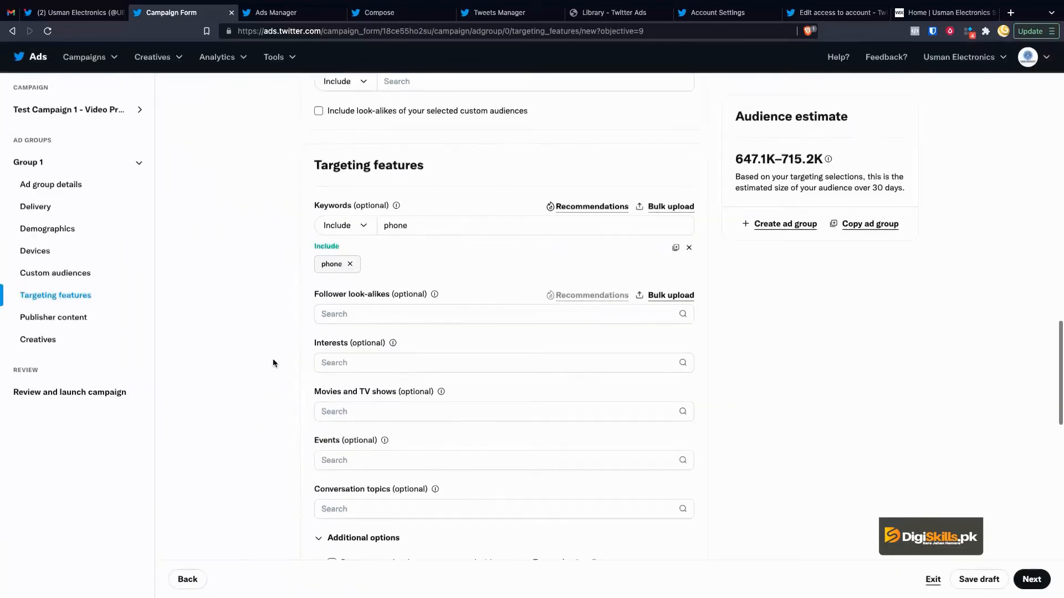
Step: Search interests for 'computer' and include Gaming — Computer gaming, raising the estimate to 1.3M–1.5M
click(388, 362)
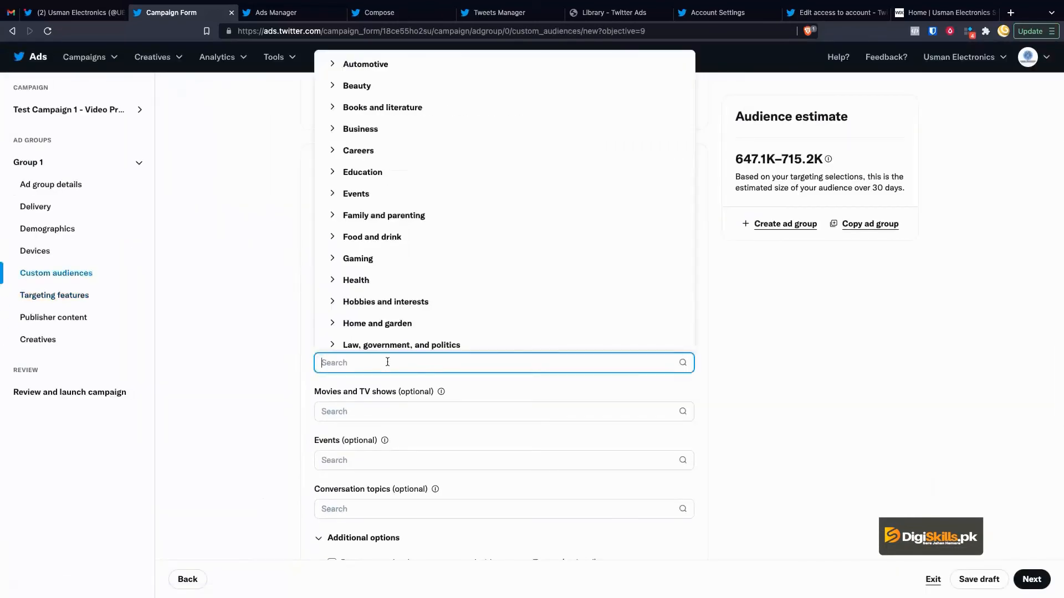
scroll(387, 277, down, 5)
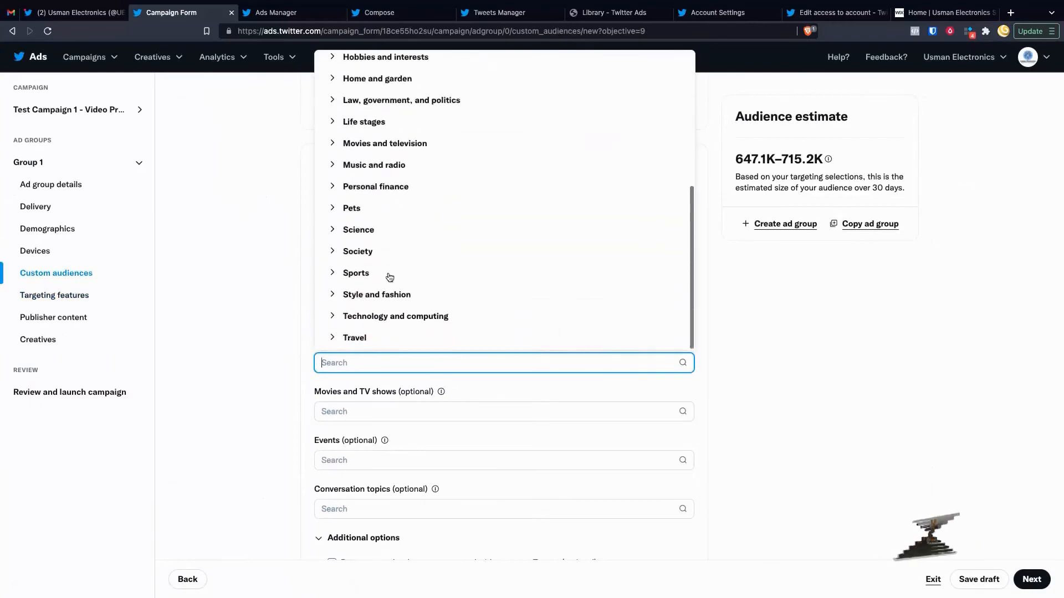
text(computer)
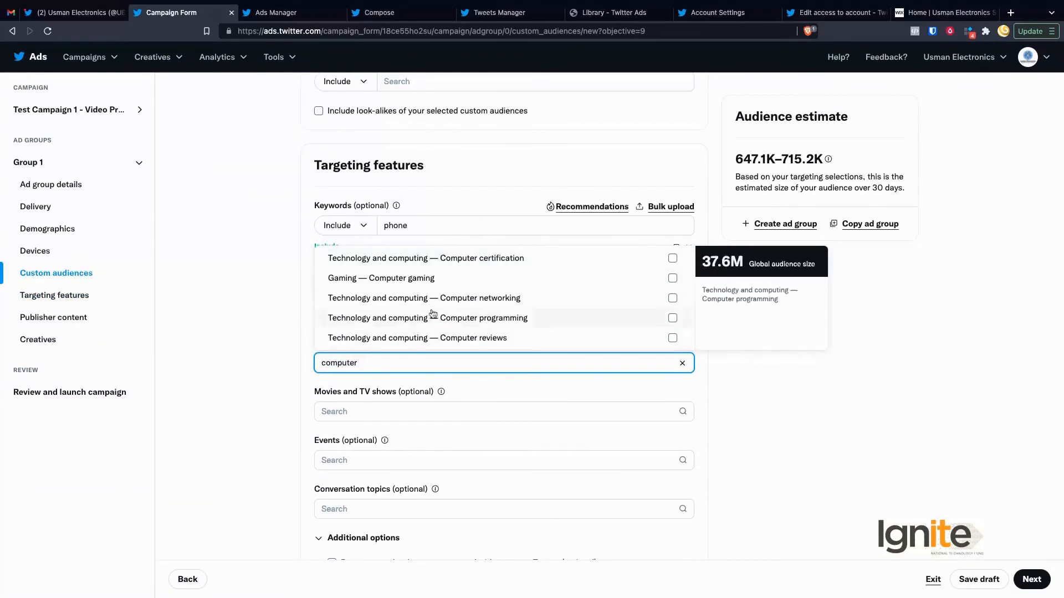
click(423, 279)
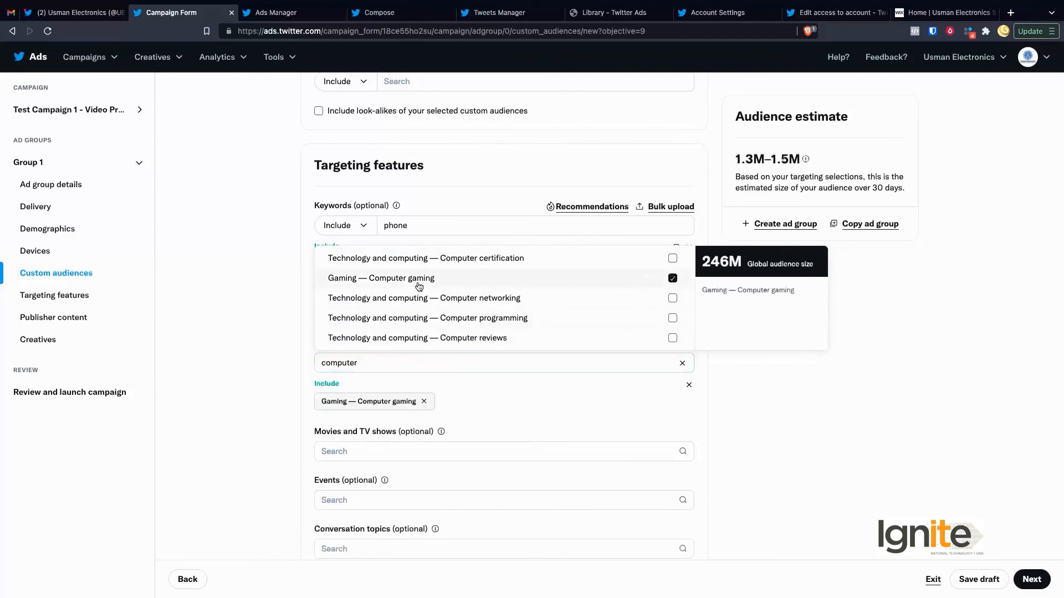
click(261, 330)
scroll(295, 388, down, 3)
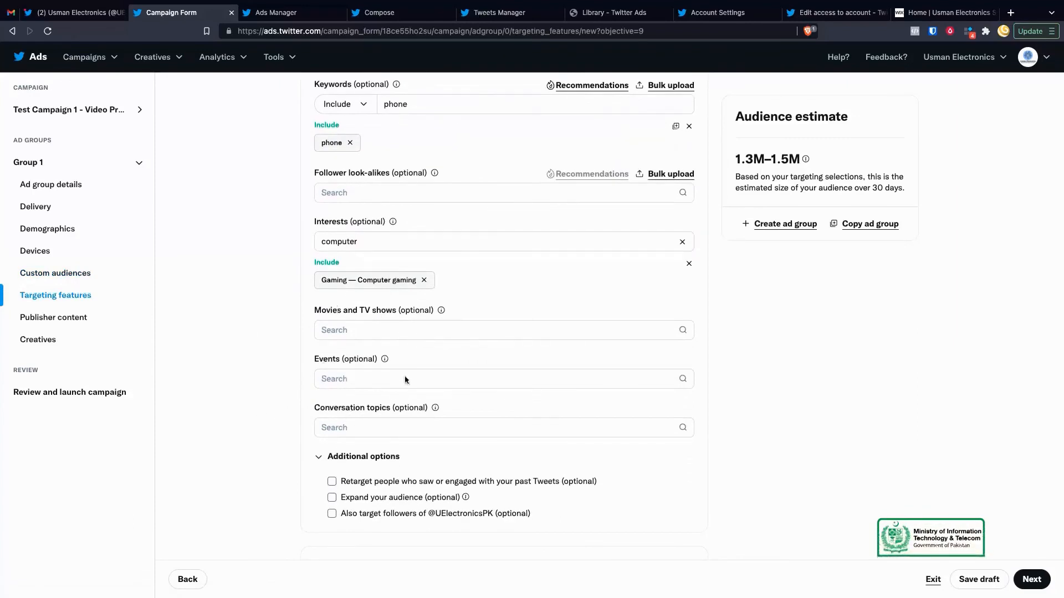
Step: Try the audience expansion slider at Defined and Broad, then switch audience expansion off
scroll(394, 420, down, 3)
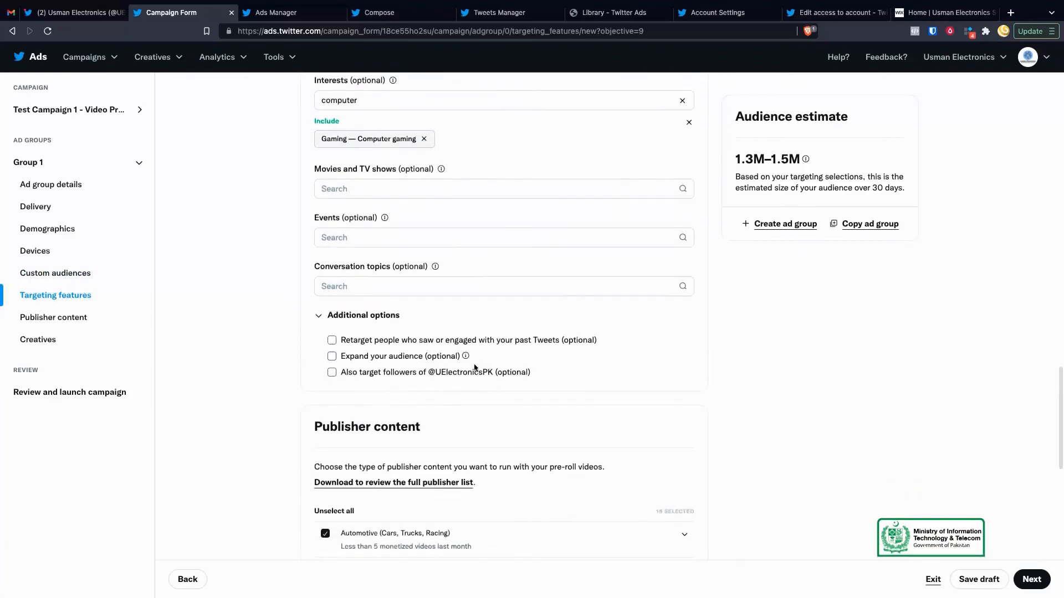
scroll(473, 360, up, 5)
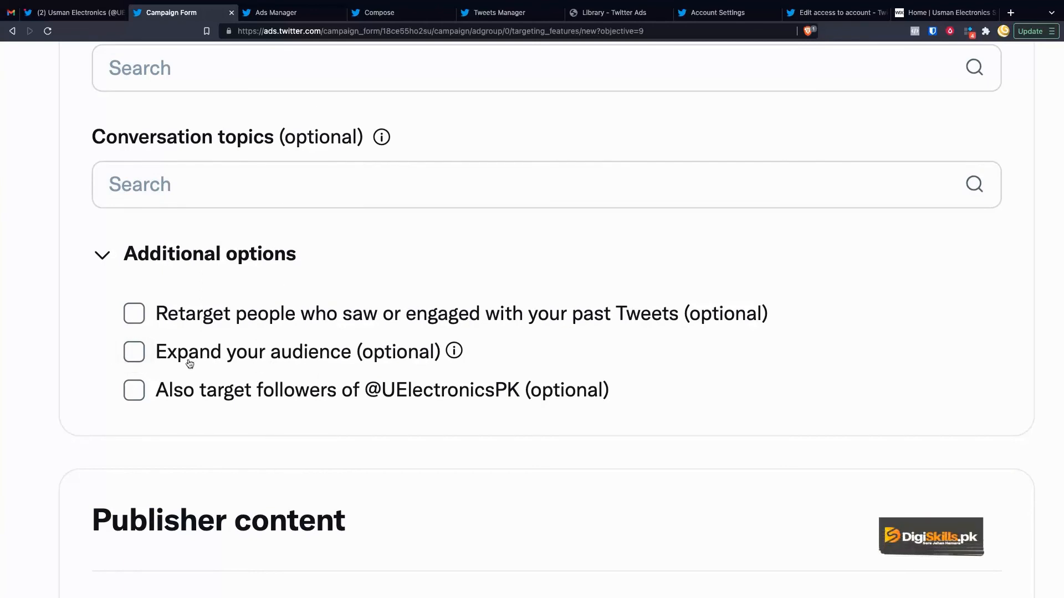
click(143, 359)
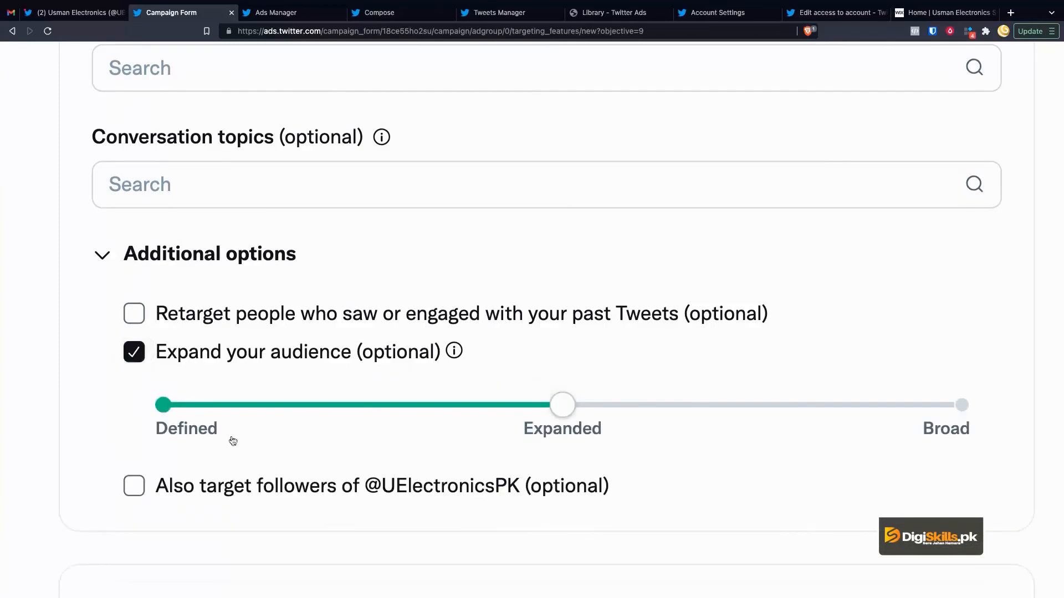
drag(563, 404, 453, 392)
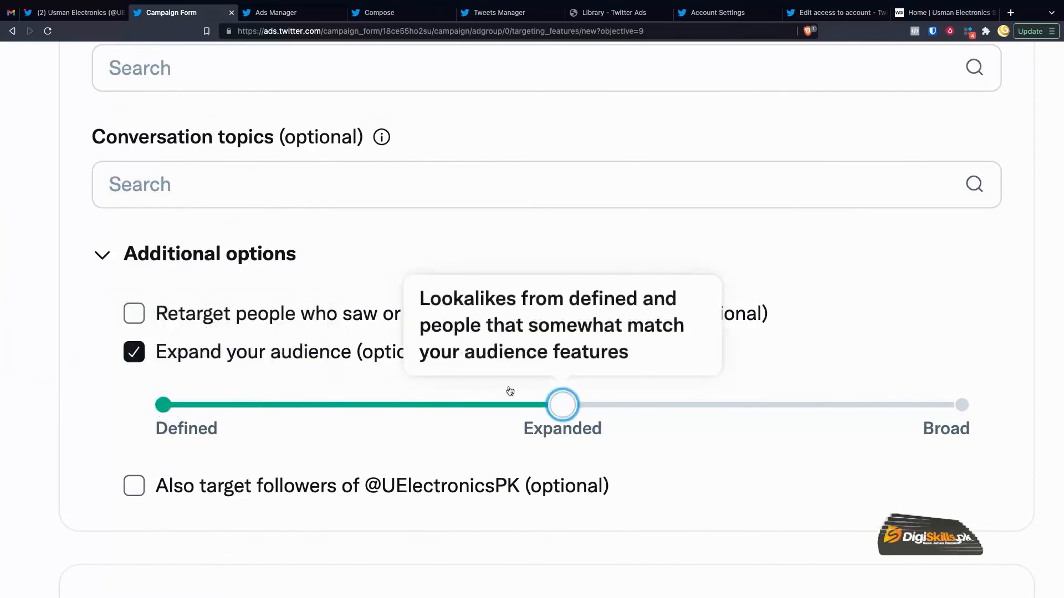
drag(544, 408, 627, 399)
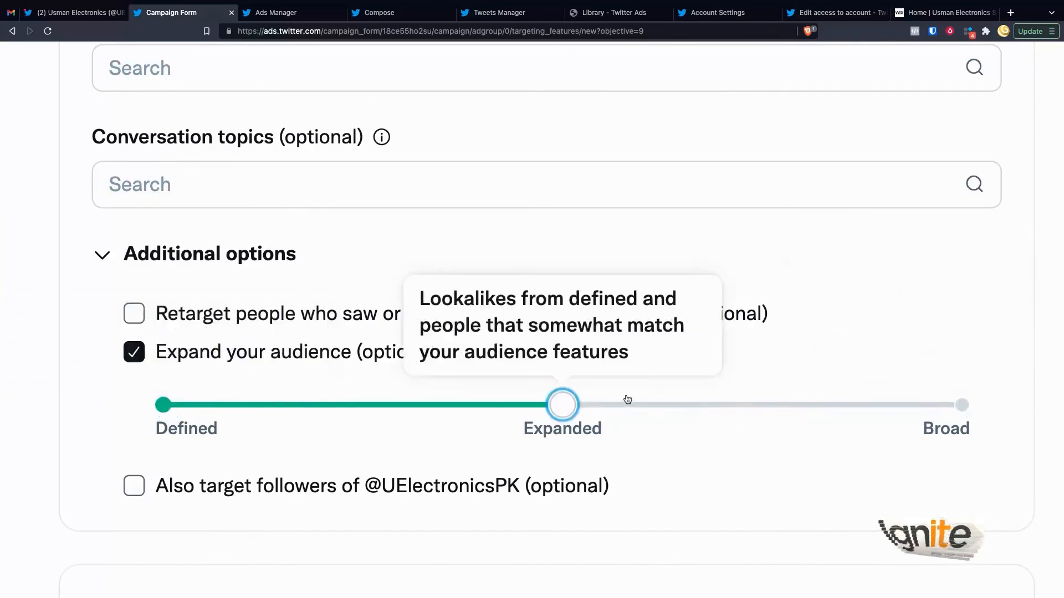
click(134, 351)
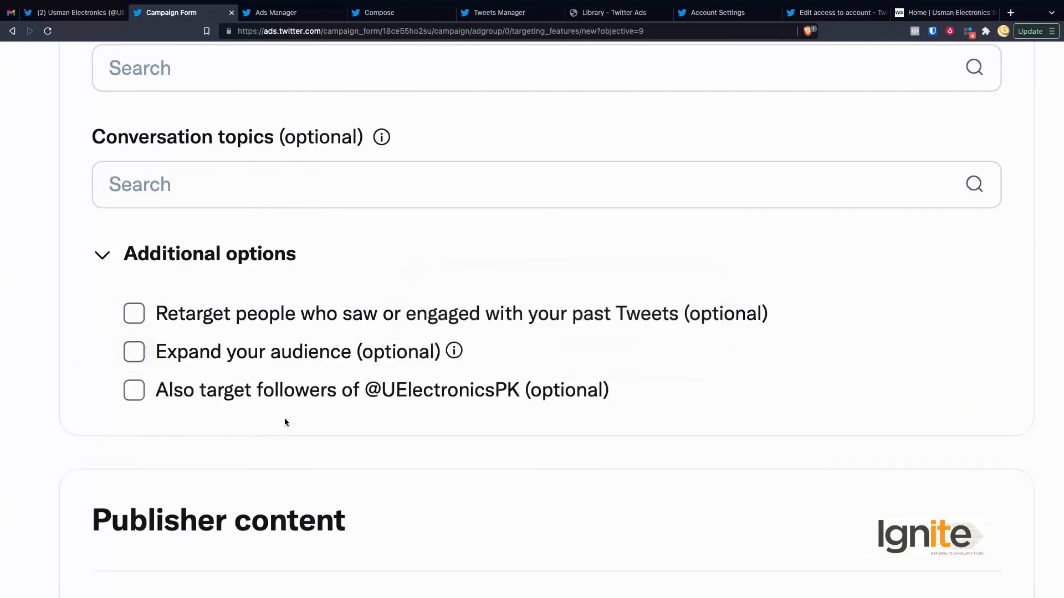
Step: Also target followers of the advertiser's own account under Additional options
scroll(285, 422, down, 2)
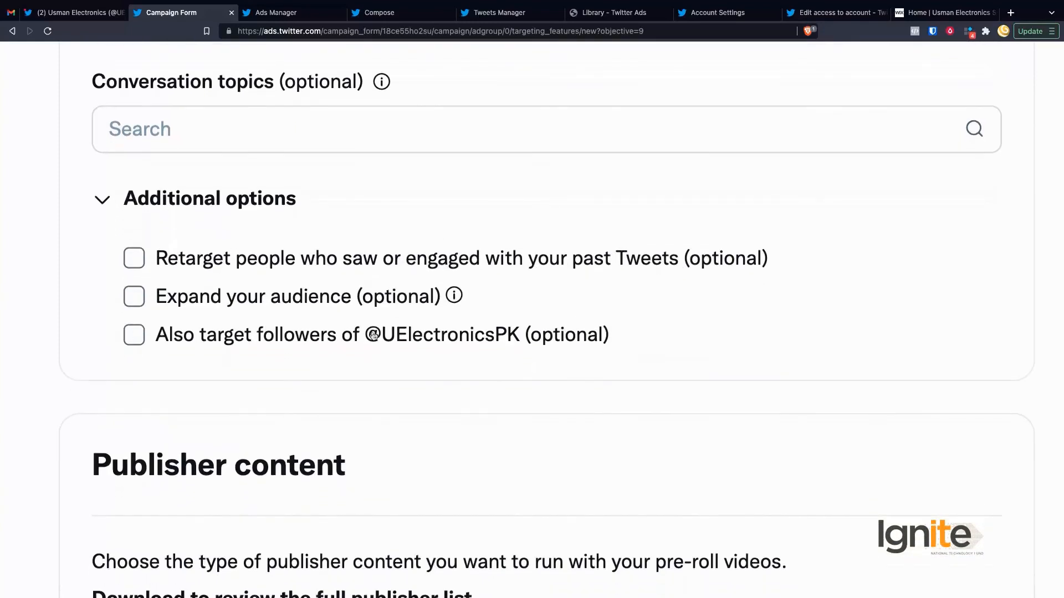
drag(510, 341, 443, 339)
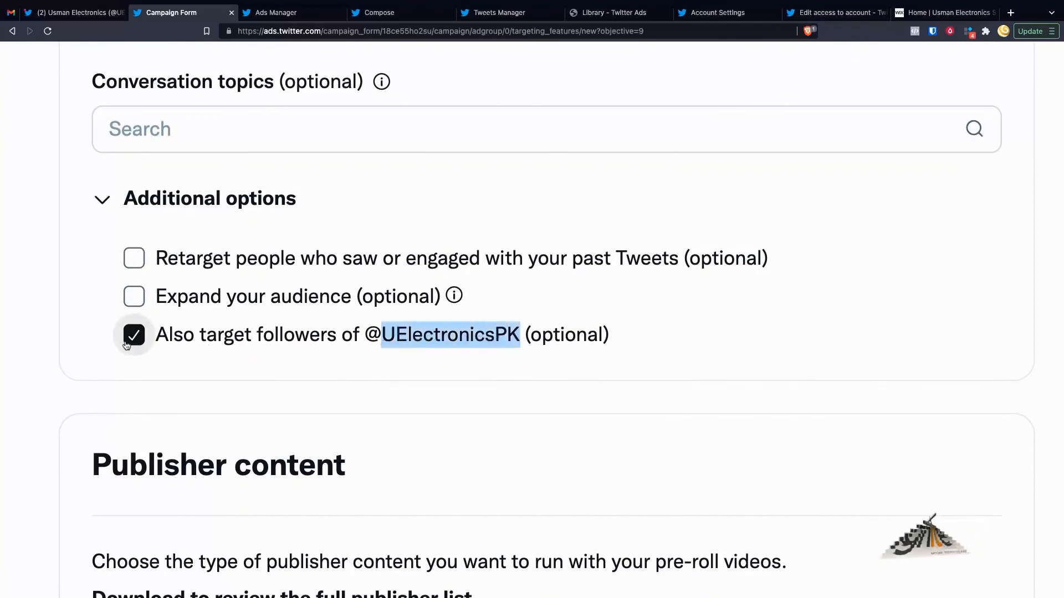
scroll(161, 394, down, 3)
scroll(163, 394, down, 2)
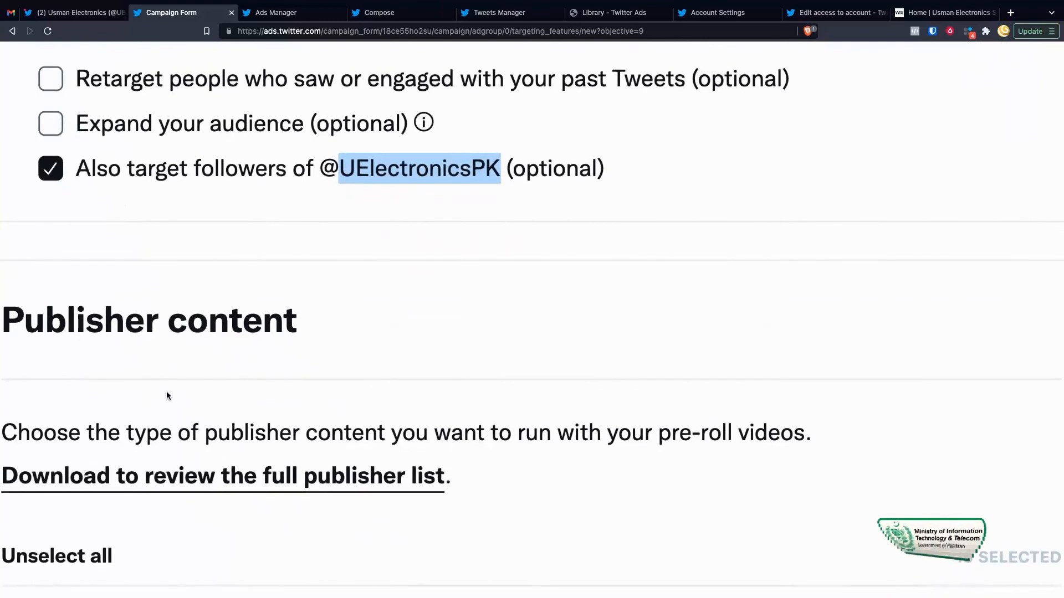
scroll(167, 395, down, 5)
scroll(337, 324, up, 6)
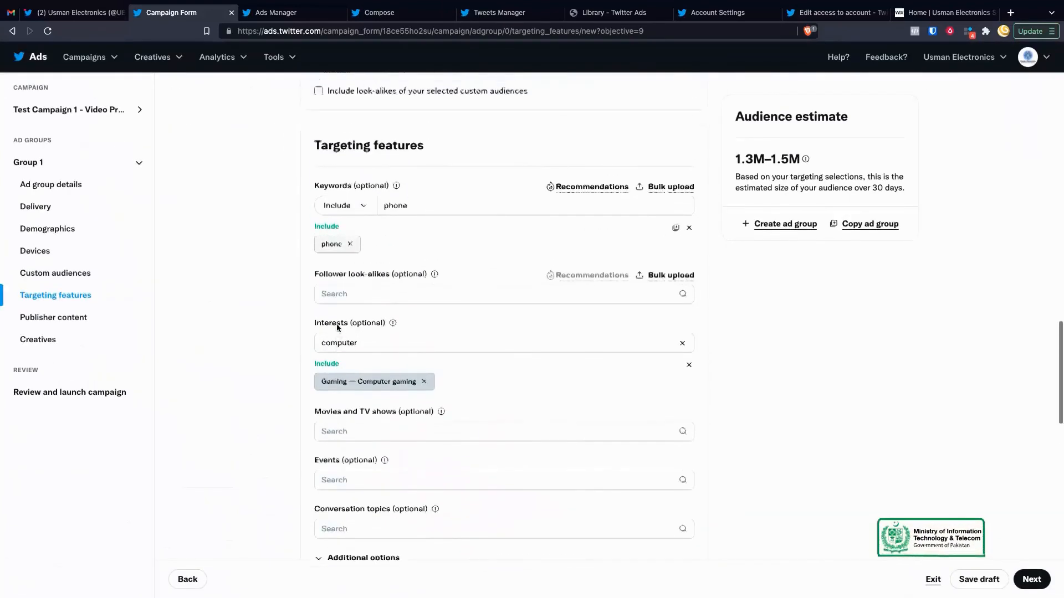
scroll(337, 323, down, 3)
scroll(339, 317, down, 2)
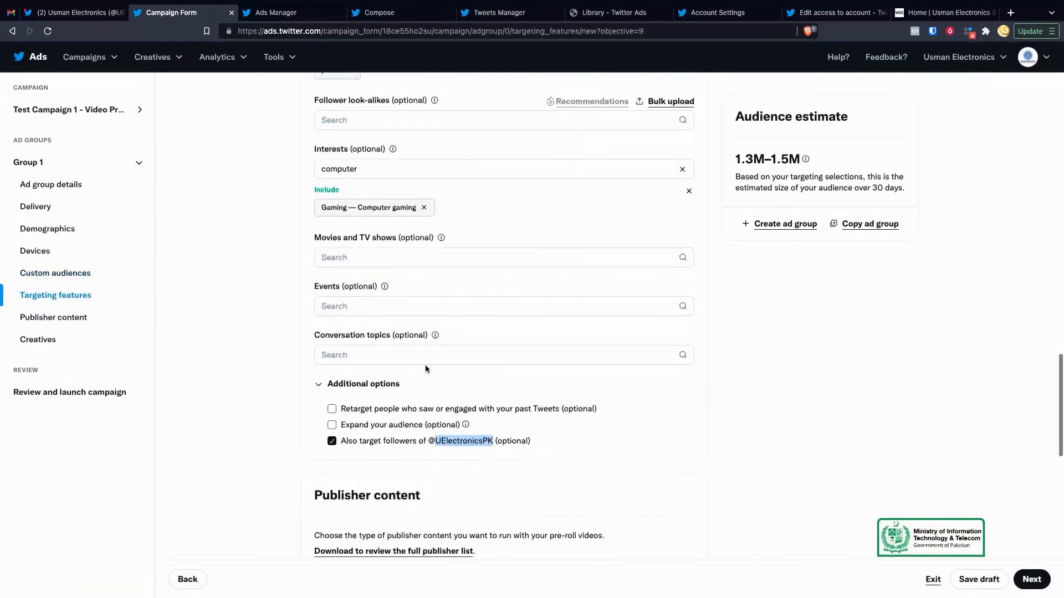
scroll(425, 367, down, 2)
scroll(424, 365, down, 2)
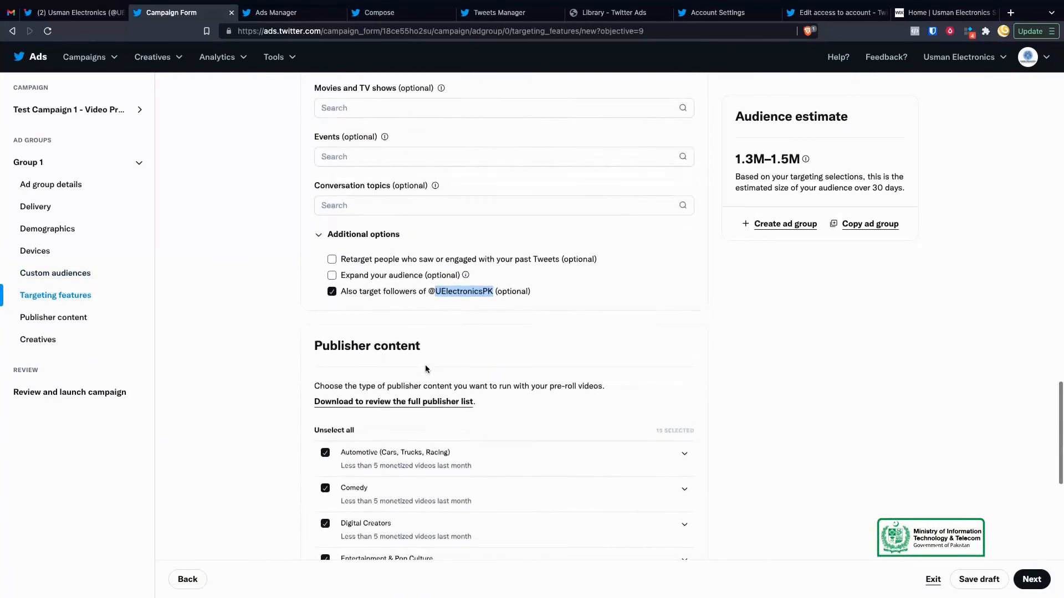
Step: Scroll down the ad group settings to the Publisher content section
click(534, 276)
scroll(442, 315, down, 2)
scroll(489, 361, down, 2)
scroll(490, 361, up, 2)
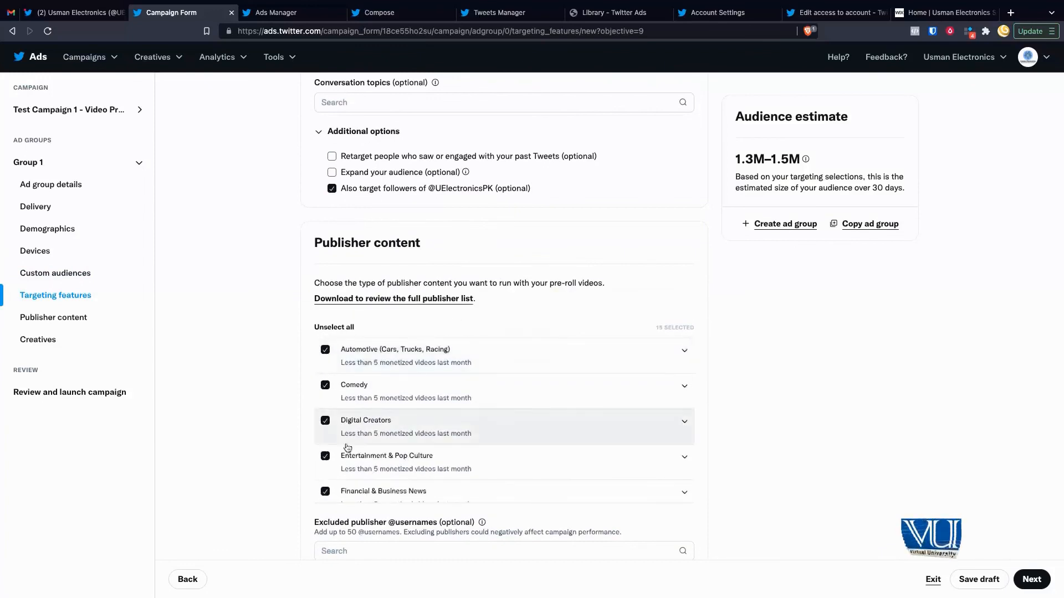
scroll(256, 444, down, 1)
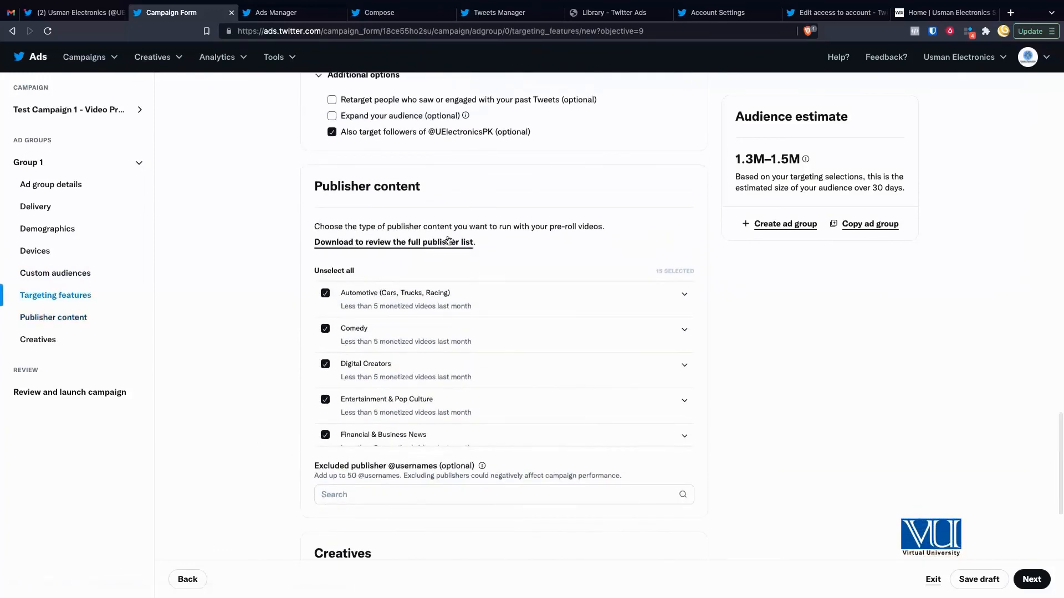
scroll(447, 242, up, 5)
scroll(497, 260, right, 3)
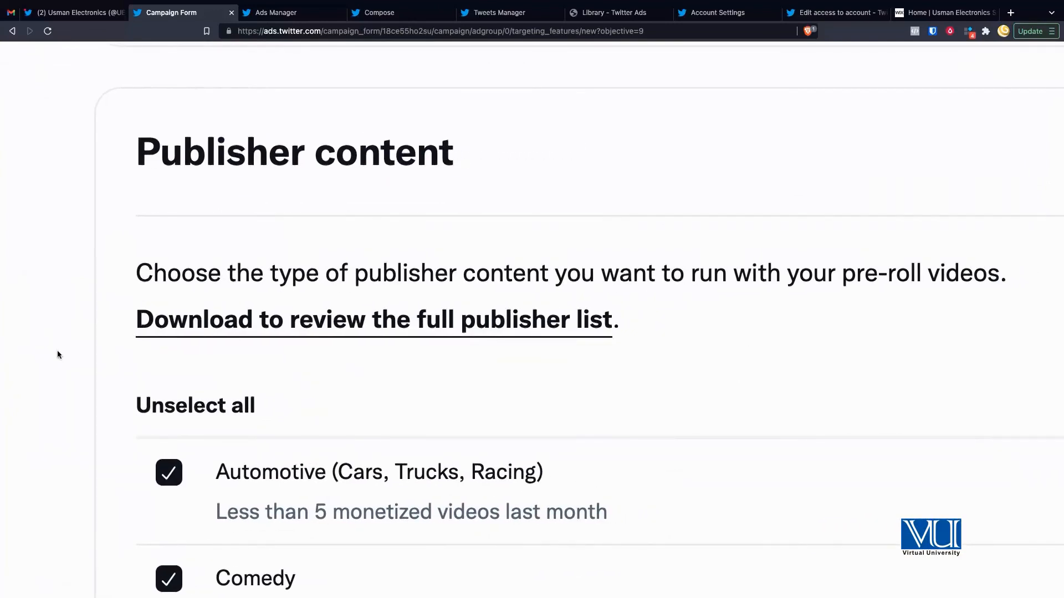
scroll(57, 350, down, 3)
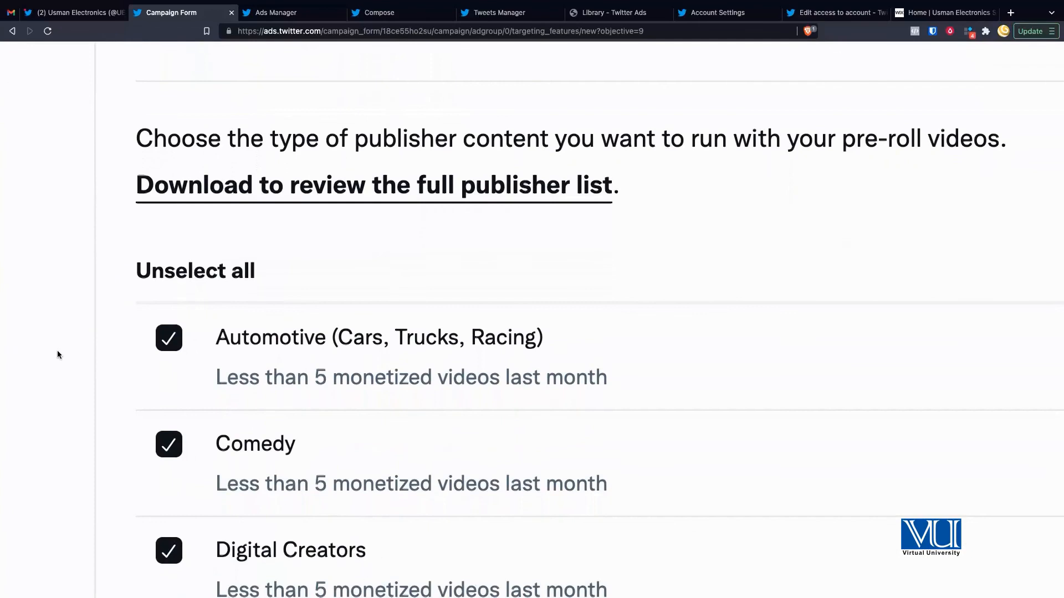
scroll(58, 354, down, 1)
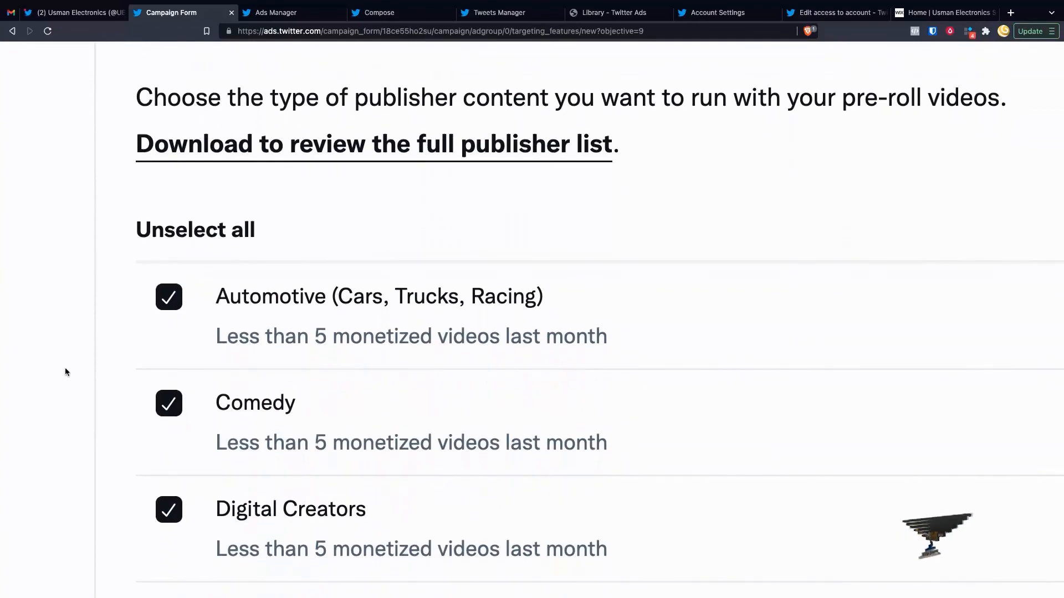
scroll(62, 370, down, 2)
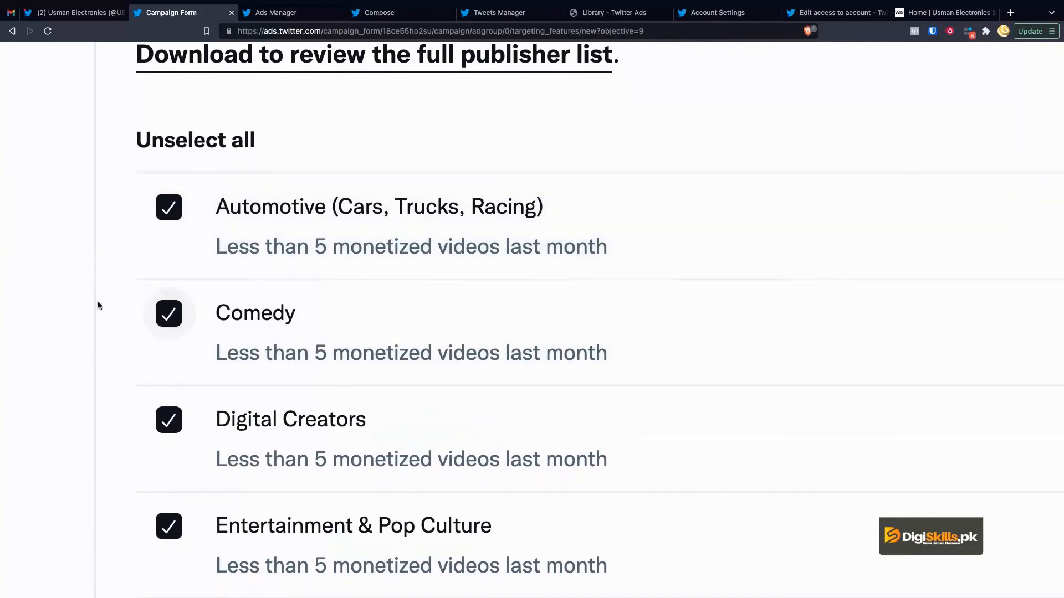
scroll(70, 285, up, 2)
scroll(70, 285, down, 2)
scroll(69, 290, down, 1)
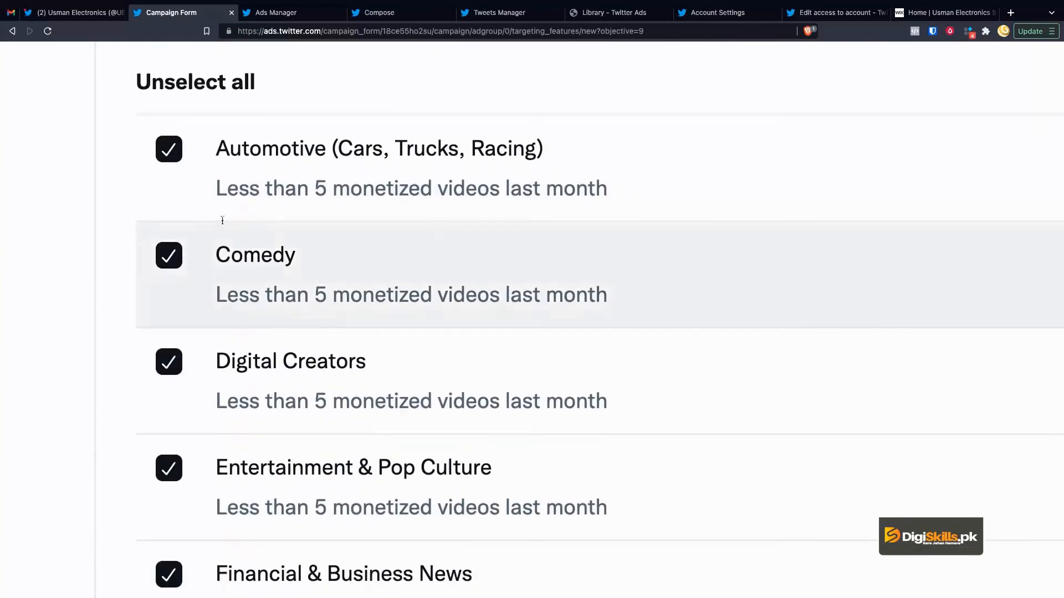
scroll(246, 295, down, 1)
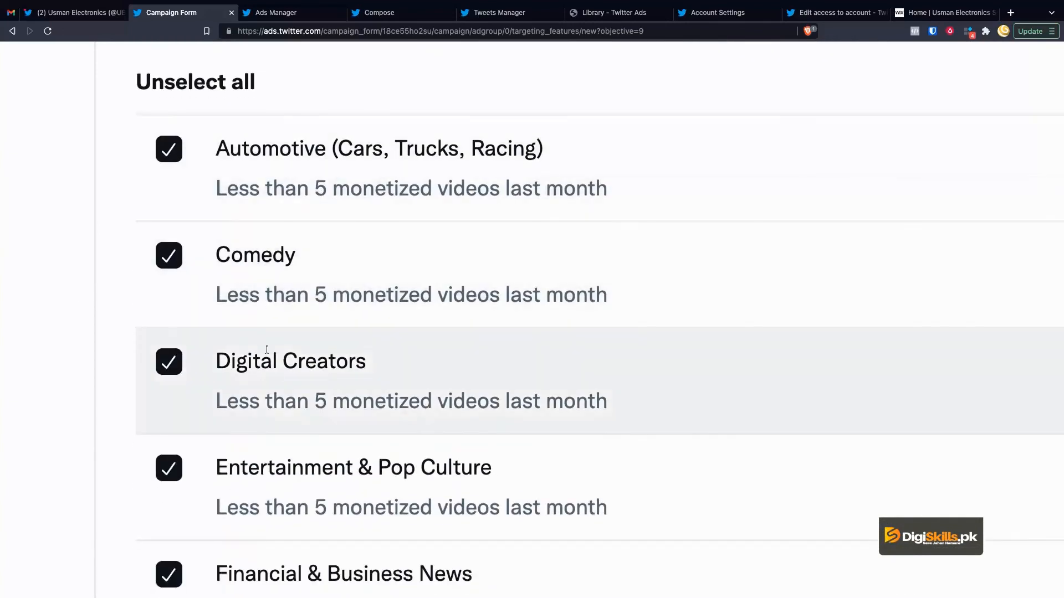
Step: Unselect all publisher content categories, leaving only Technology ticked
click(187, 86)
scroll(69, 388, down, 2)
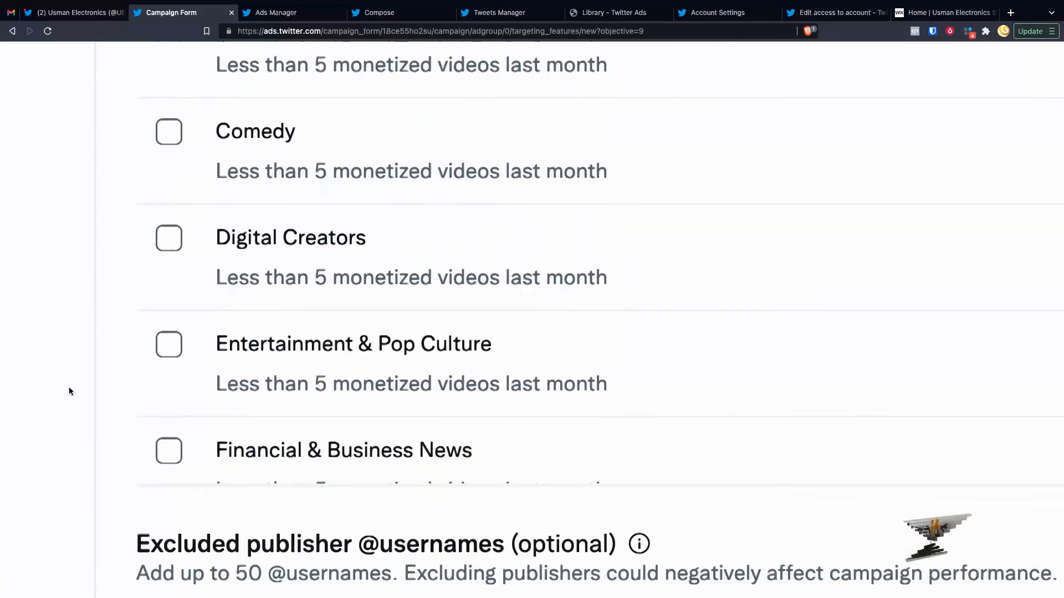
click(168, 193)
scroll(234, 321, down, 5)
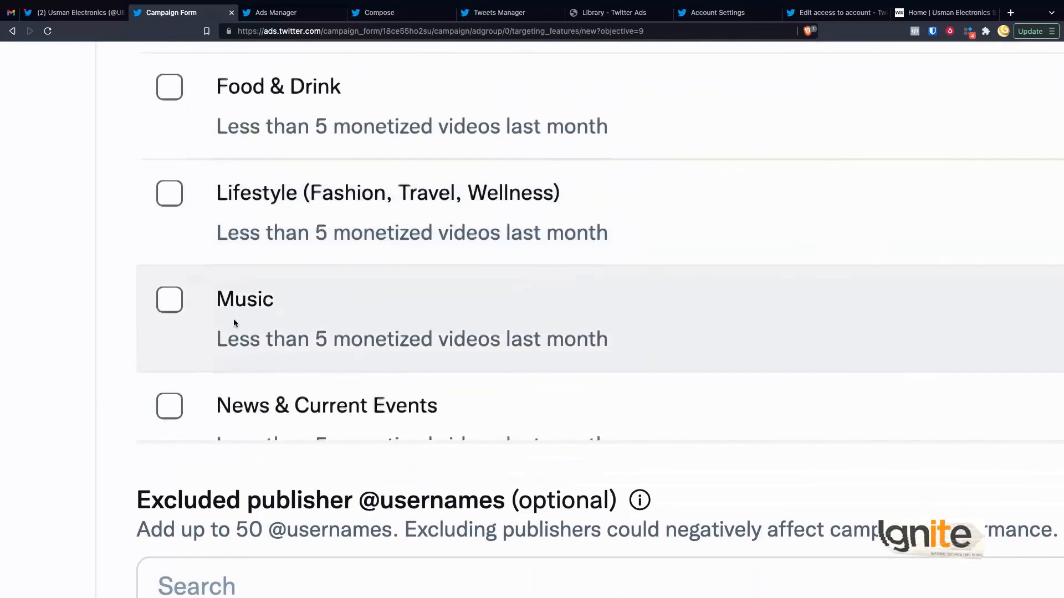
scroll(234, 323, down, 3)
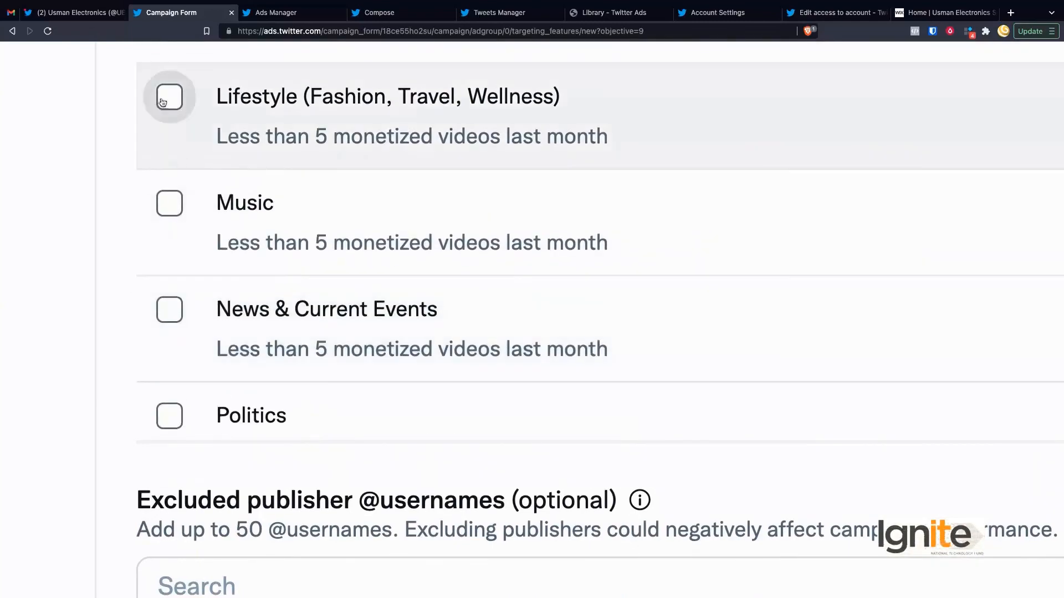
click(169, 97)
scroll(252, 237, down, 5)
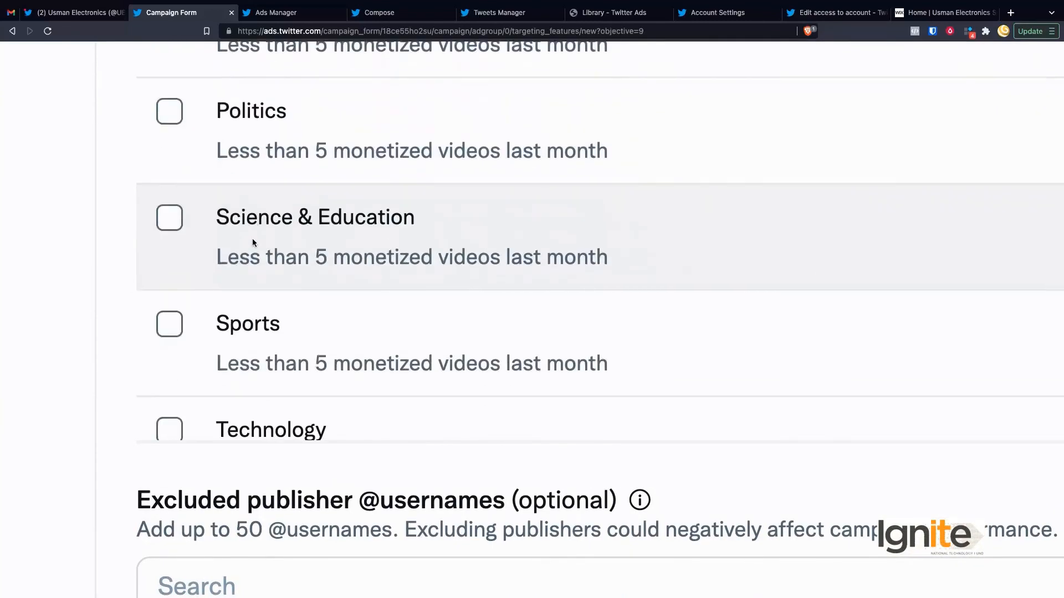
scroll(240, 280, down, 3)
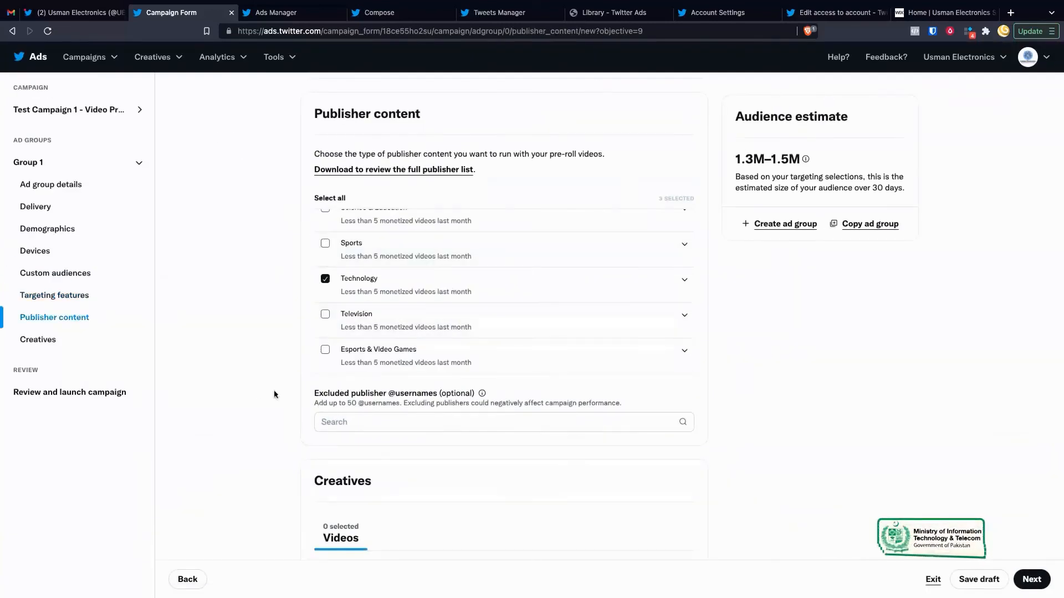
scroll(257, 394, down, 5)
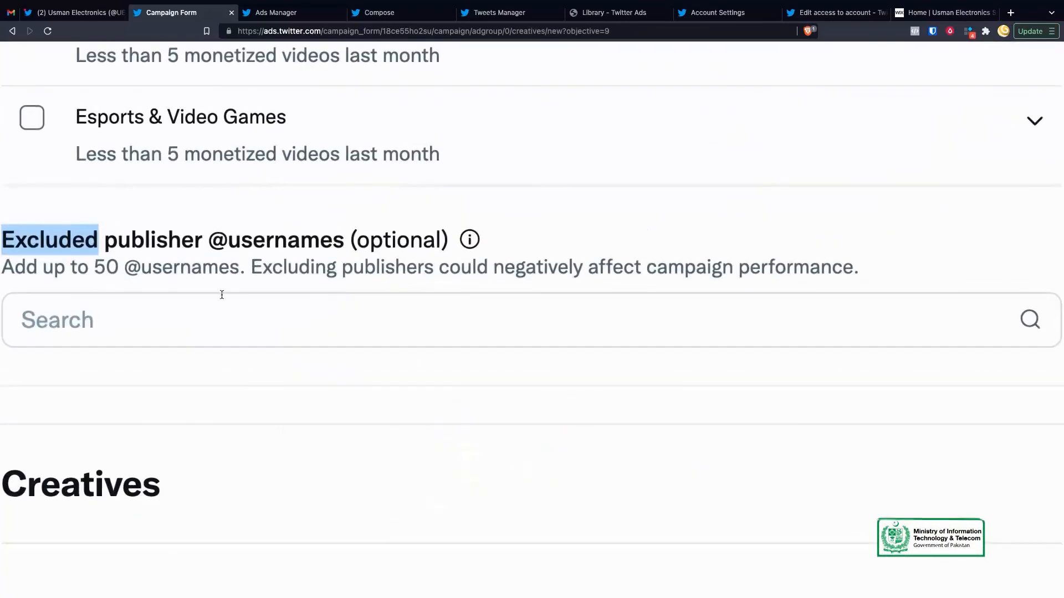
drag(105, 268, 261, 271)
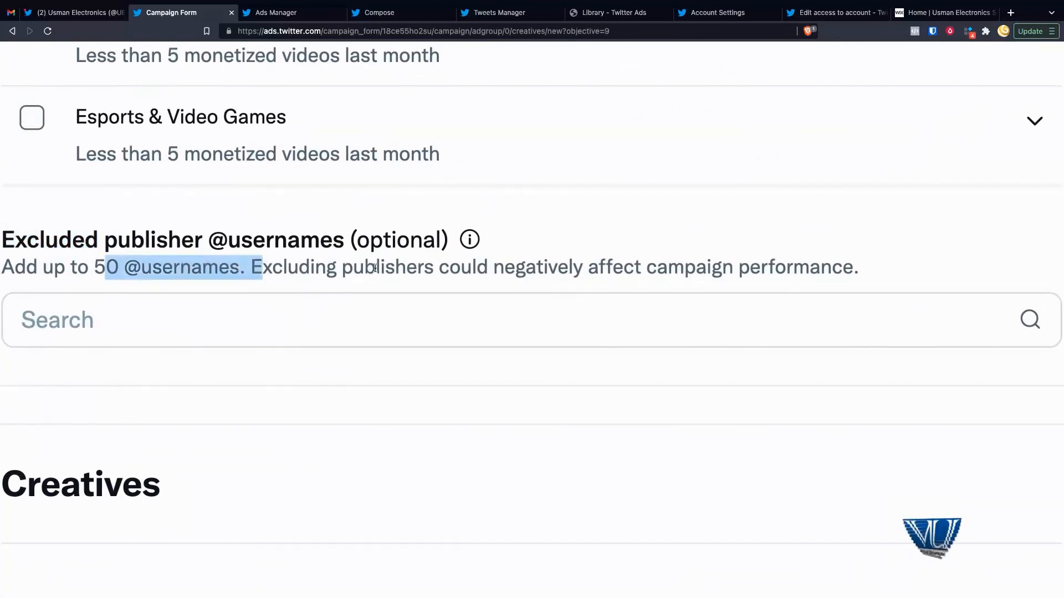